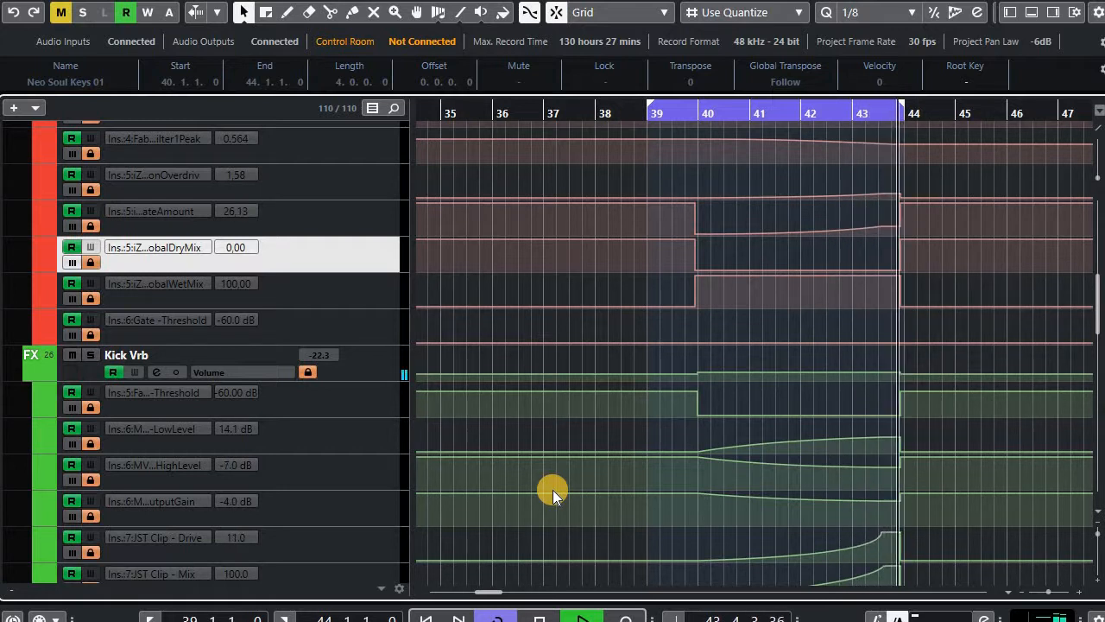
# Stop playback and mute the 03.Warehouse Kick_01 frequency automation and the 01.PR Kick_01 send level automation
pyautogui.press('space')
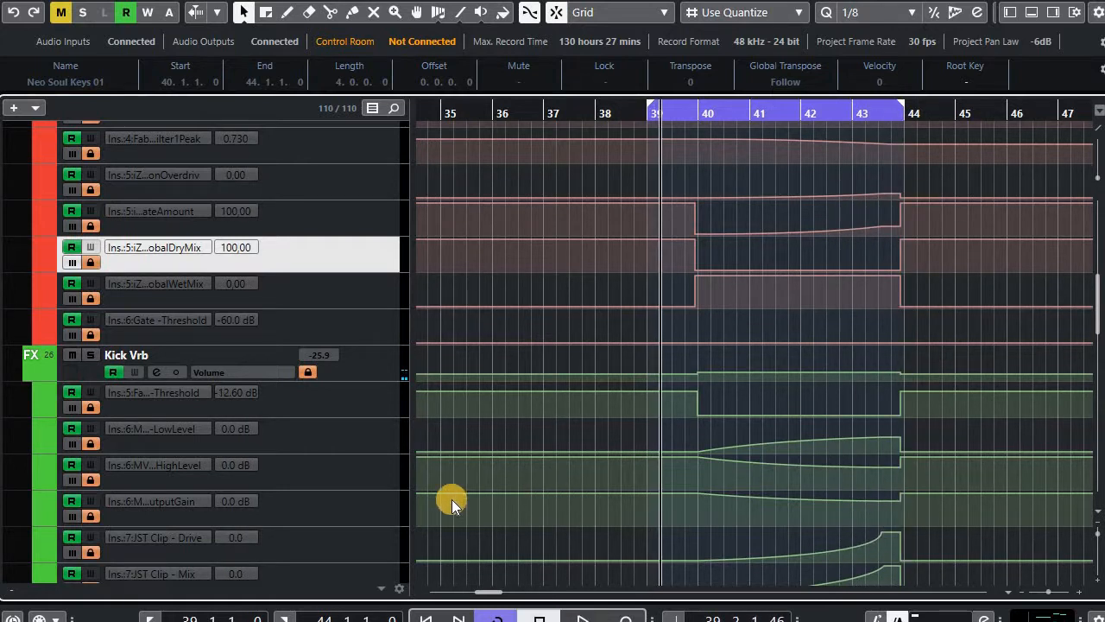
pyautogui.scroll(-6, 341, 455)
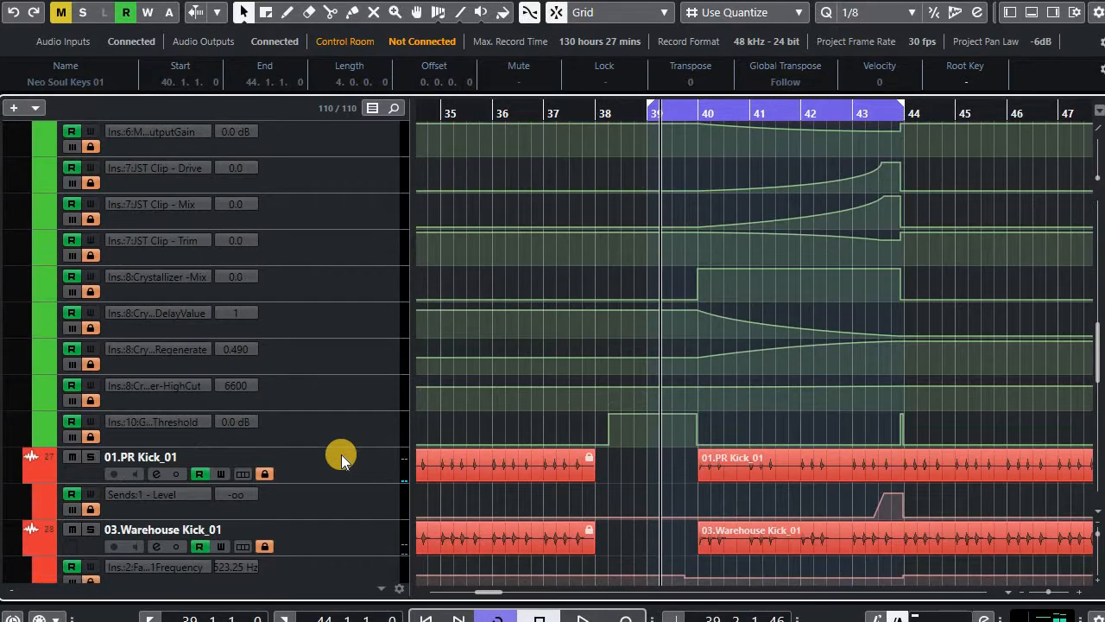
pyautogui.scroll(-2, 337, 455)
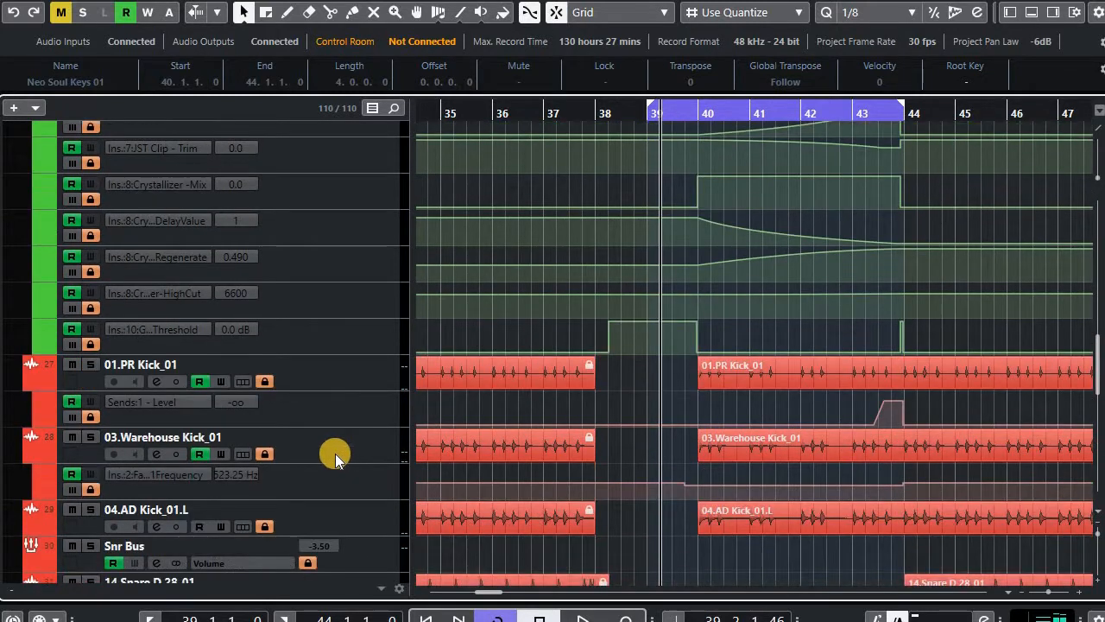
pyautogui.click(72, 478)
pyautogui.click(73, 489)
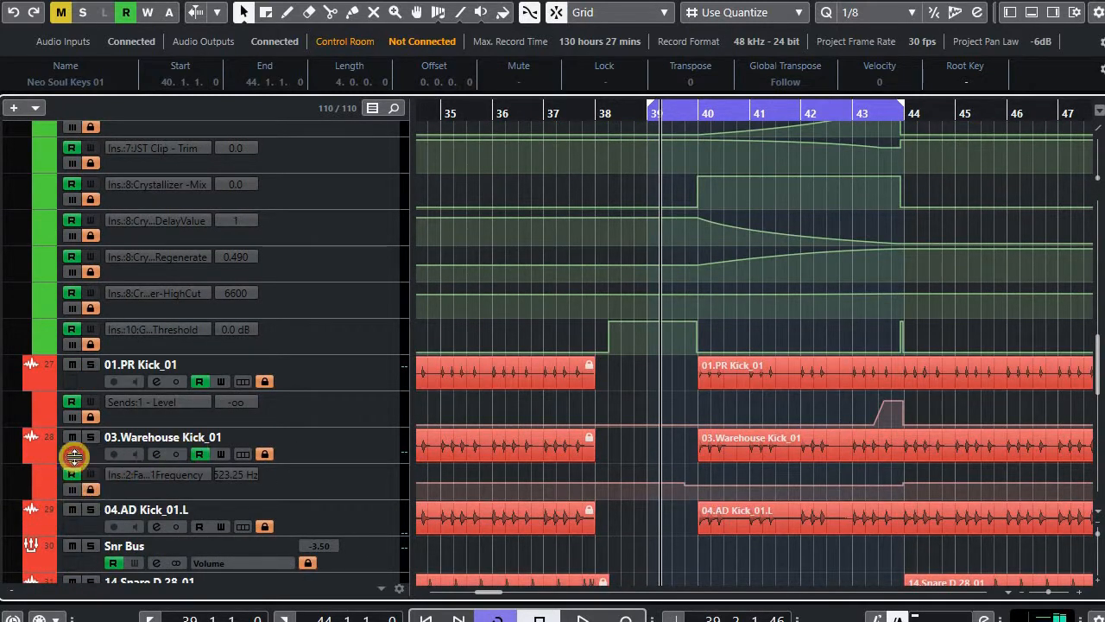
pyautogui.click(66, 420)
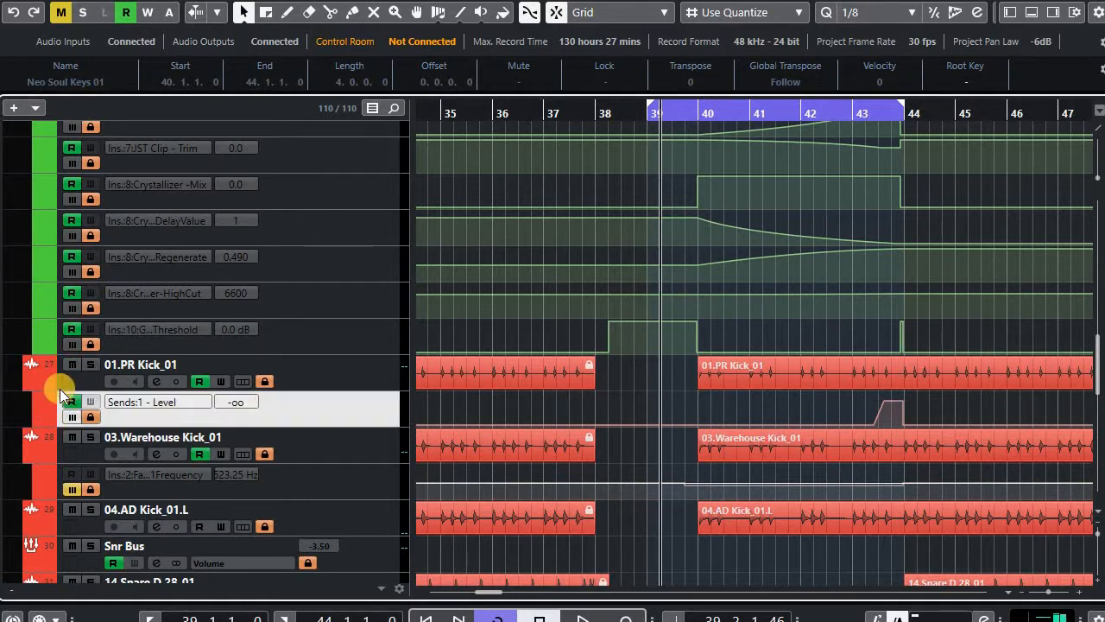
# Mute every insert automation lane of the Kick Vrb track, from the insert 10 threshold up to the insert 5 threshold
pyautogui.moveTo(80, 359)
pyautogui.mouseDown()
pyautogui.moveTo(70, 313)
pyautogui.moveTo(78, 256)
pyautogui.mouseUp()
pyautogui.click(74, 271)
pyautogui.click(68, 232)
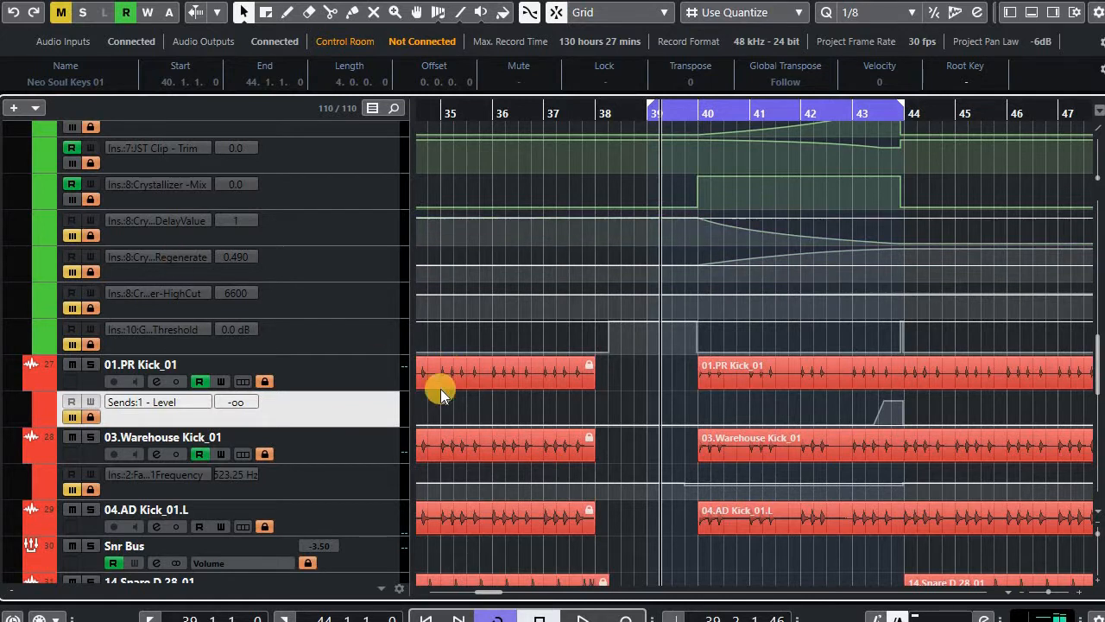
pyautogui.scroll(4, 441, 389)
pyautogui.click(69, 476)
pyautogui.click(69, 439)
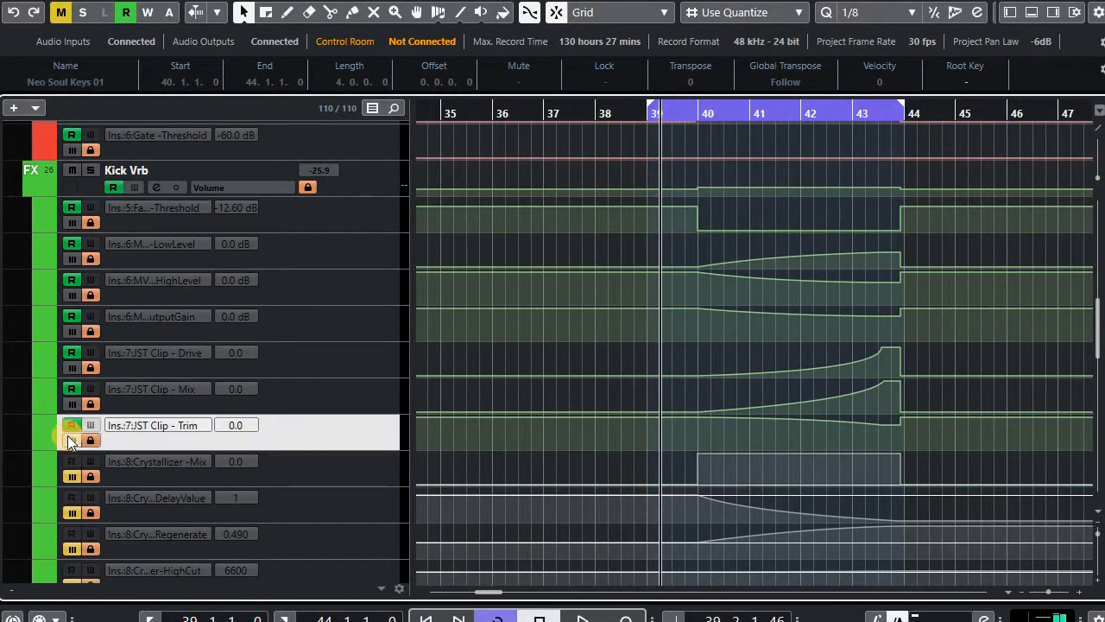
pyautogui.moveTo(66, 378); pyautogui.dragTo(73, 216)
# Mute every insert automation lane of the Kick BUs track, from the gate threshold up to the insert 2 threshold
pyautogui.scroll(5, 80, 429)
pyautogui.moveTo(67, 427); pyautogui.dragTo(345, 337)
pyautogui.scroll(5, 158, 378)
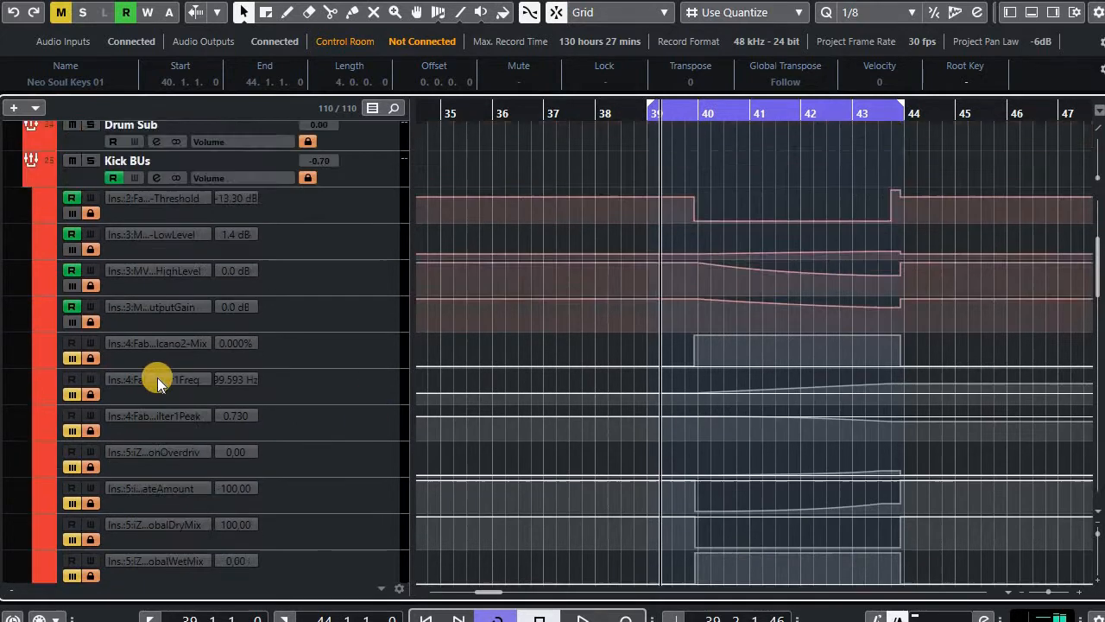
pyautogui.click(69, 321)
pyautogui.click(71, 285)
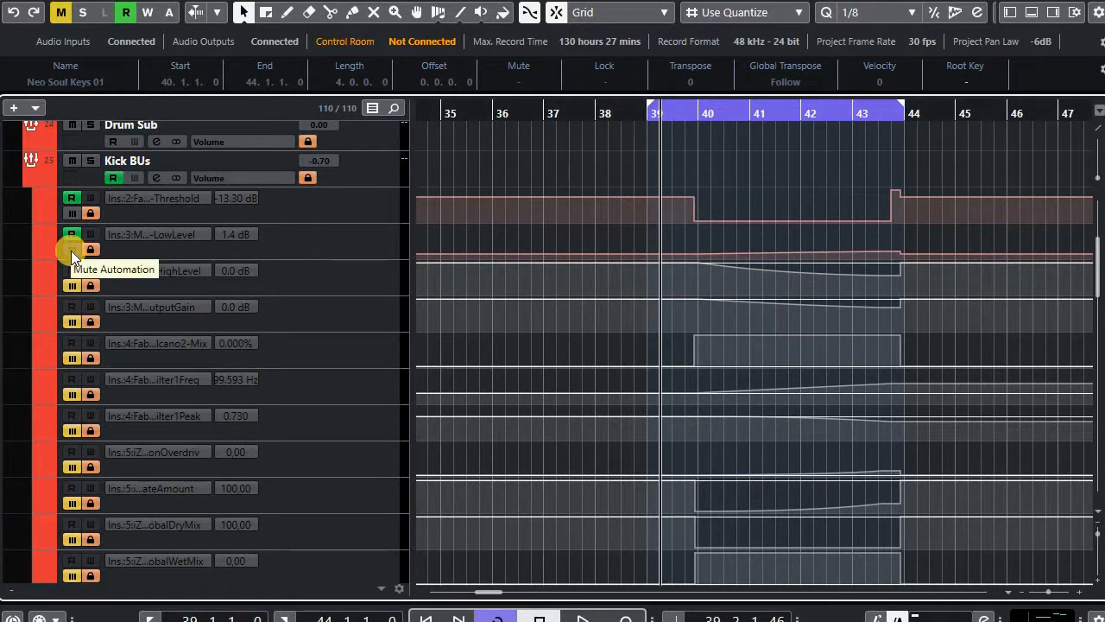
pyautogui.click(72, 248)
pyautogui.click(72, 213)
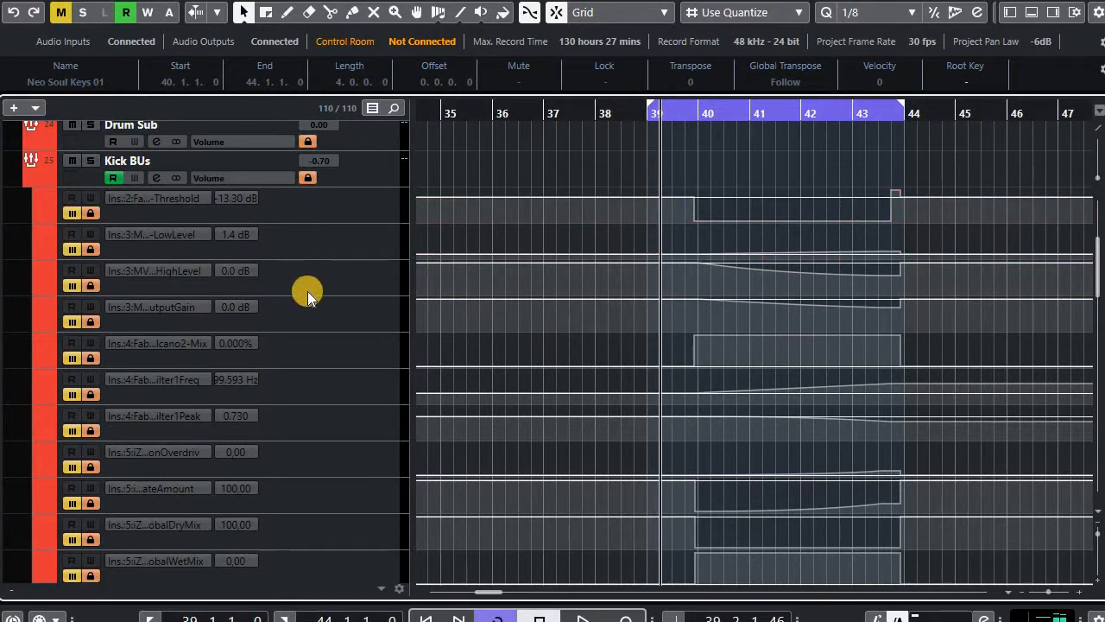
# Play the looped section and open the FabFilter Volcano 2 insert from the Kick BUs channel settings
pyautogui.press('space')
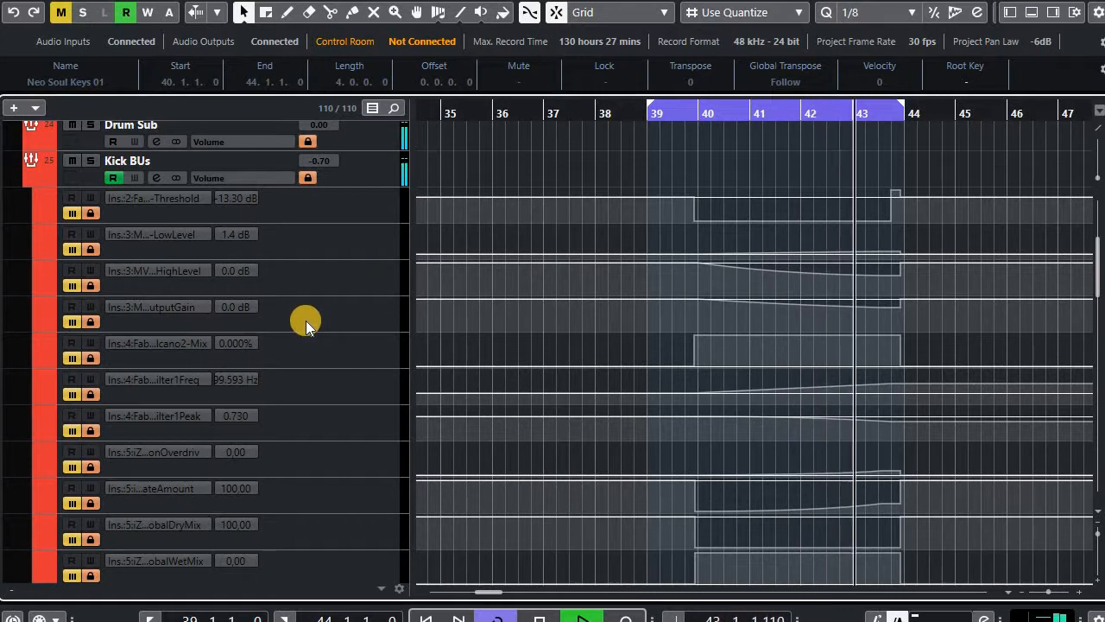
pyautogui.click(158, 176)
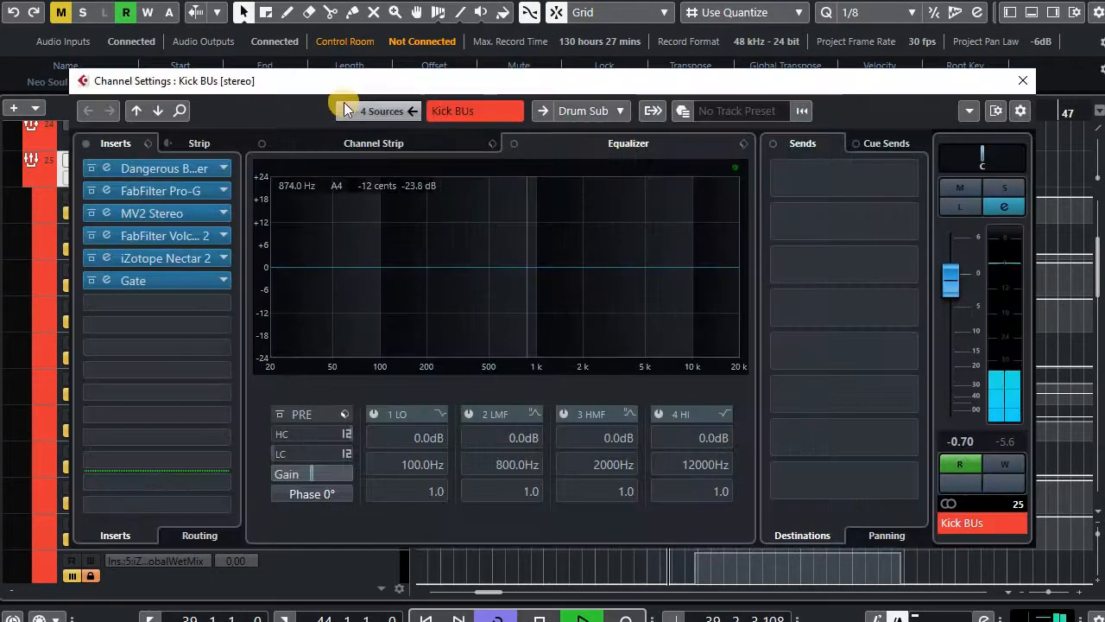
pyautogui.moveTo(344, 82); pyautogui.dragTo(628, 75)
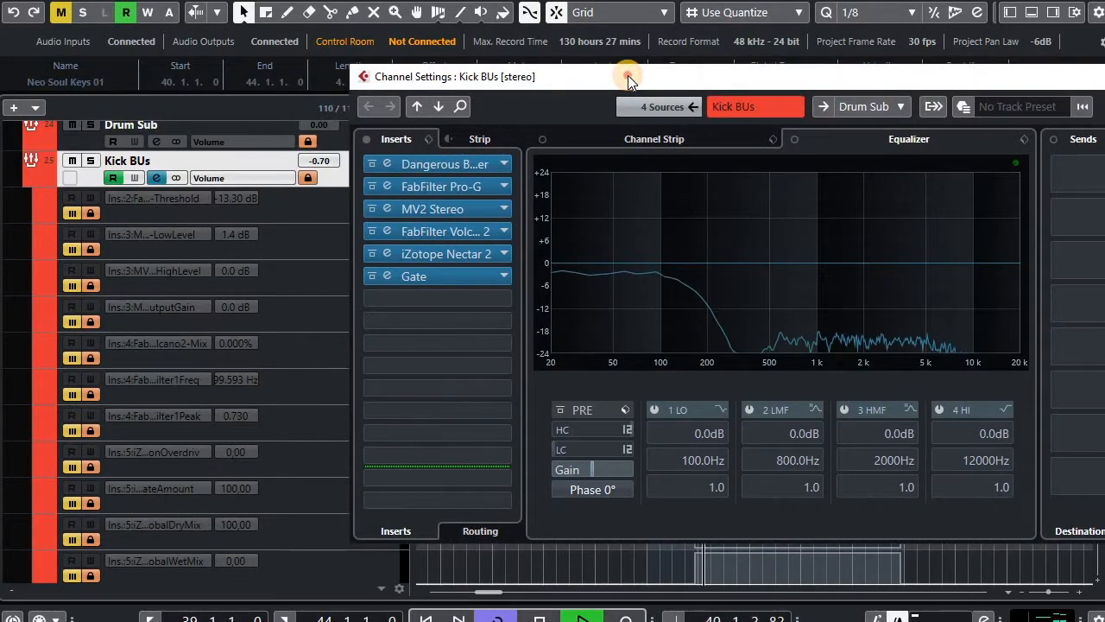
pyautogui.doubleClick(388, 234)
pyautogui.moveTo(592, 184); pyautogui.dragTo(780, 47)
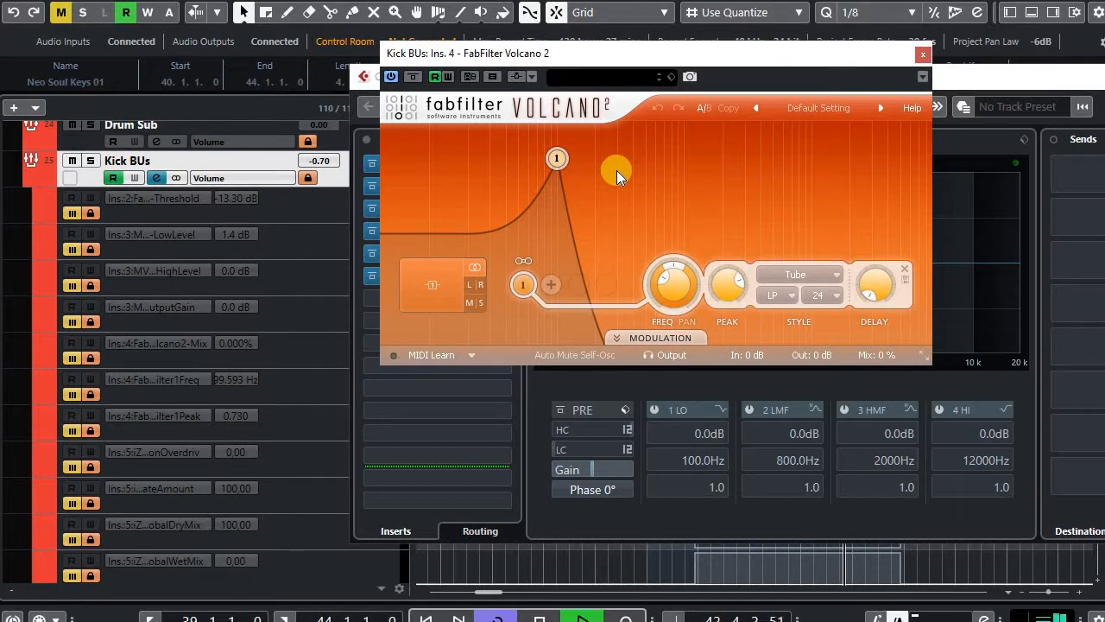
pyautogui.moveTo(616, 170)
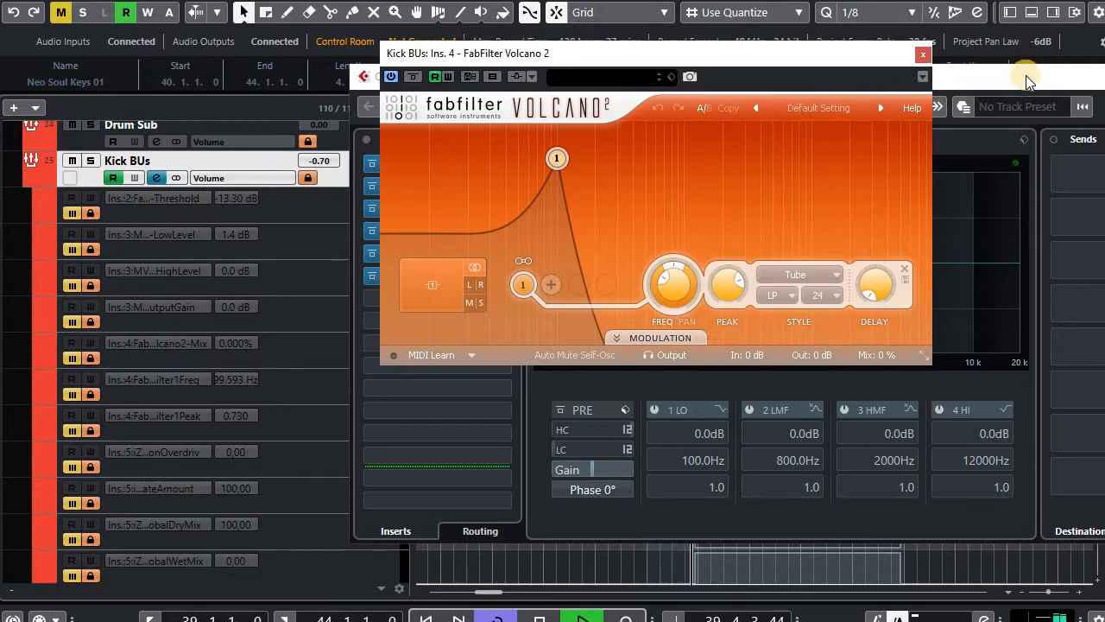
# Close the Kick BUs channel settings, move the Volcano 2 window clear of the automation lanes and stop playback
pyautogui.moveTo(1027, 78); pyautogui.dragTo(844, 111)
pyautogui.moveTo(1045, 115); pyautogui.dragTo(942, 129)
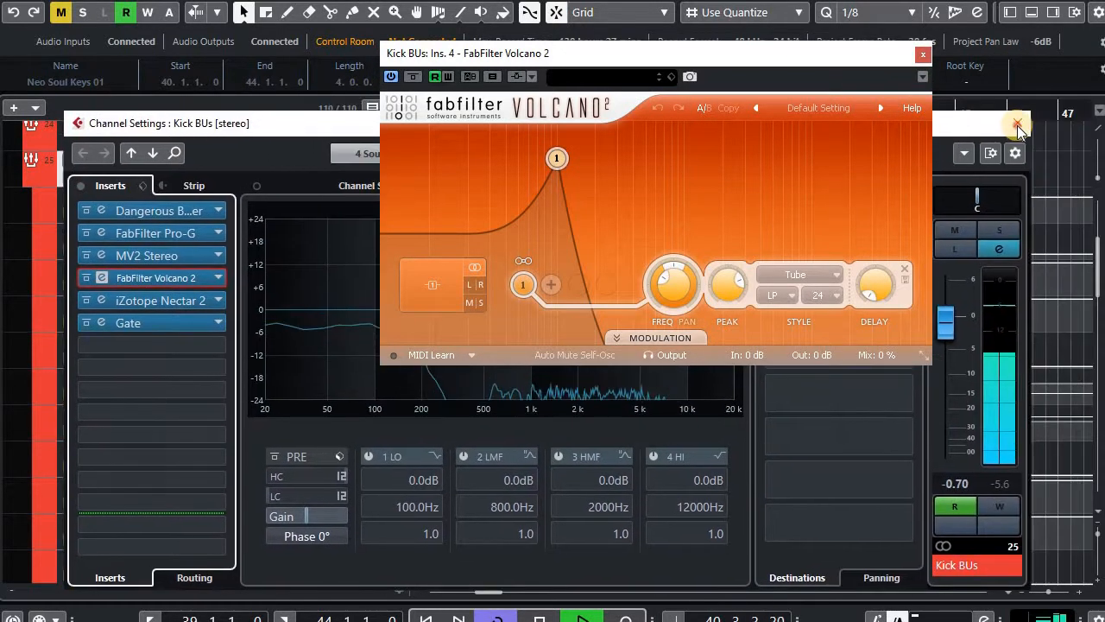
pyautogui.click(1018, 123)
pyautogui.moveTo(771, 69); pyautogui.dragTo(1069, 64)
pyautogui.press('space')
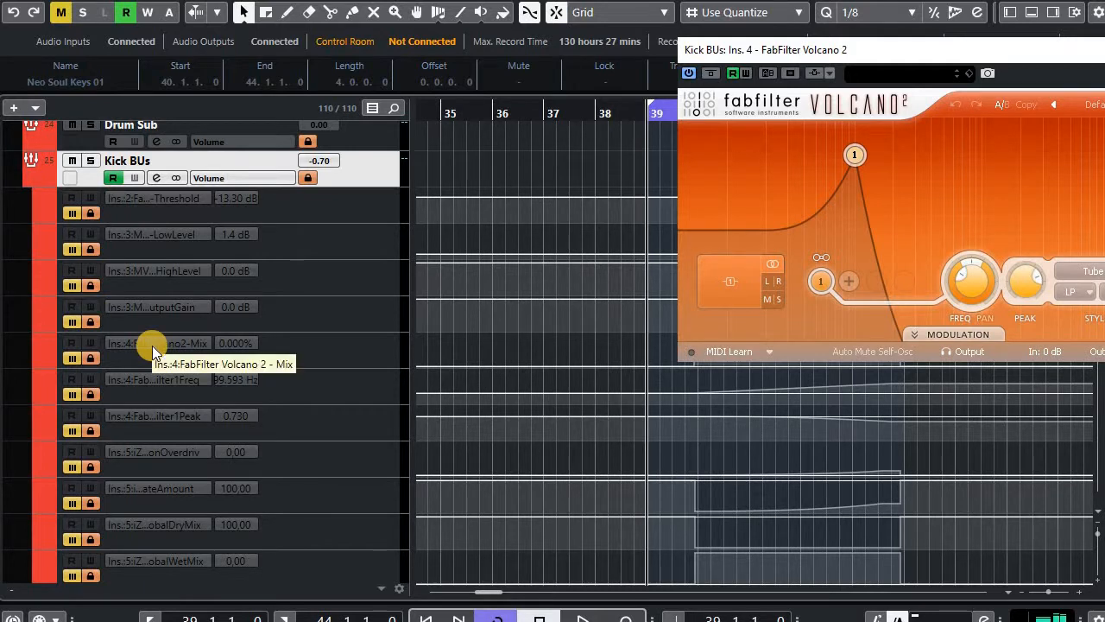
# Sweep the Volcano 2 mix up to 100% and back down to 0%
pyautogui.moveTo(825, 49); pyautogui.dragTo(453, 67)
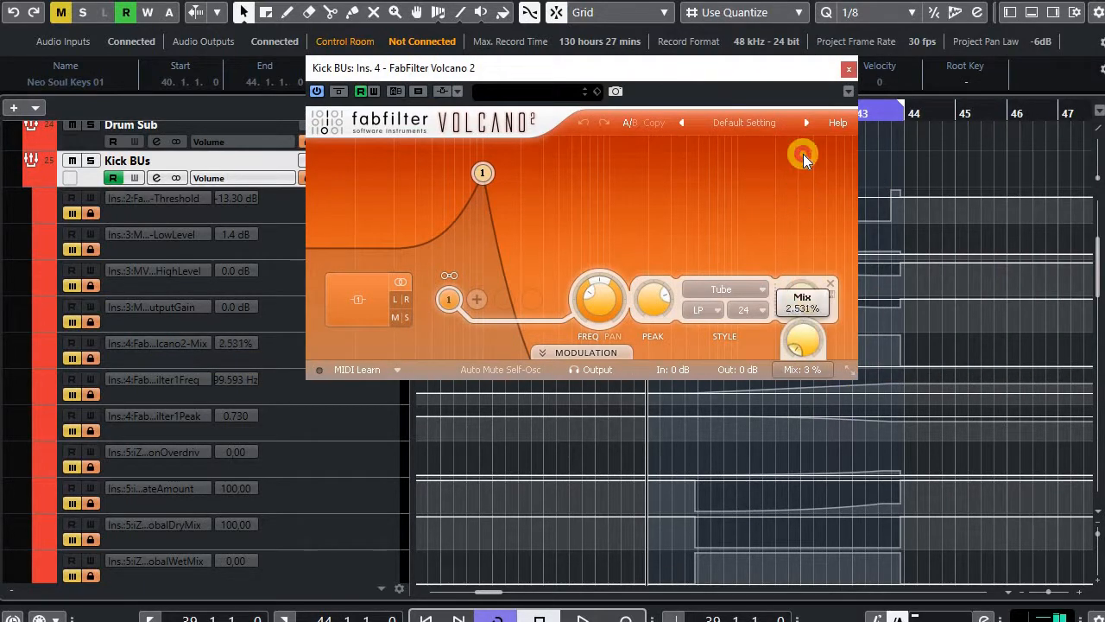
pyautogui.moveTo(795, 347); pyautogui.dragTo(854, 123)
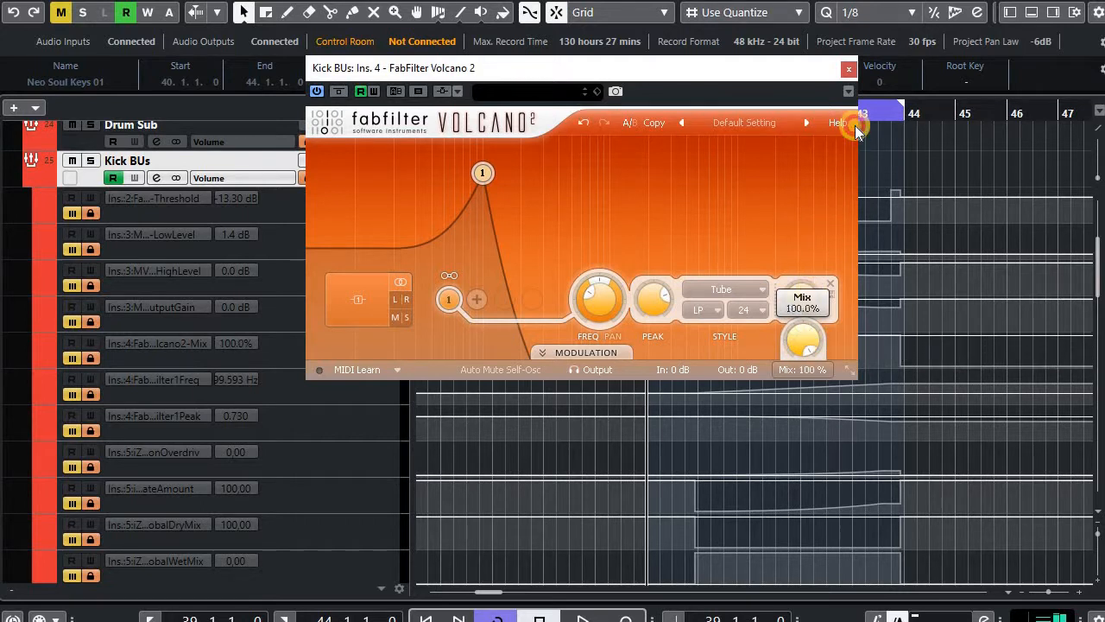
pyautogui.moveTo(823, 345); pyautogui.dragTo(822, 406)
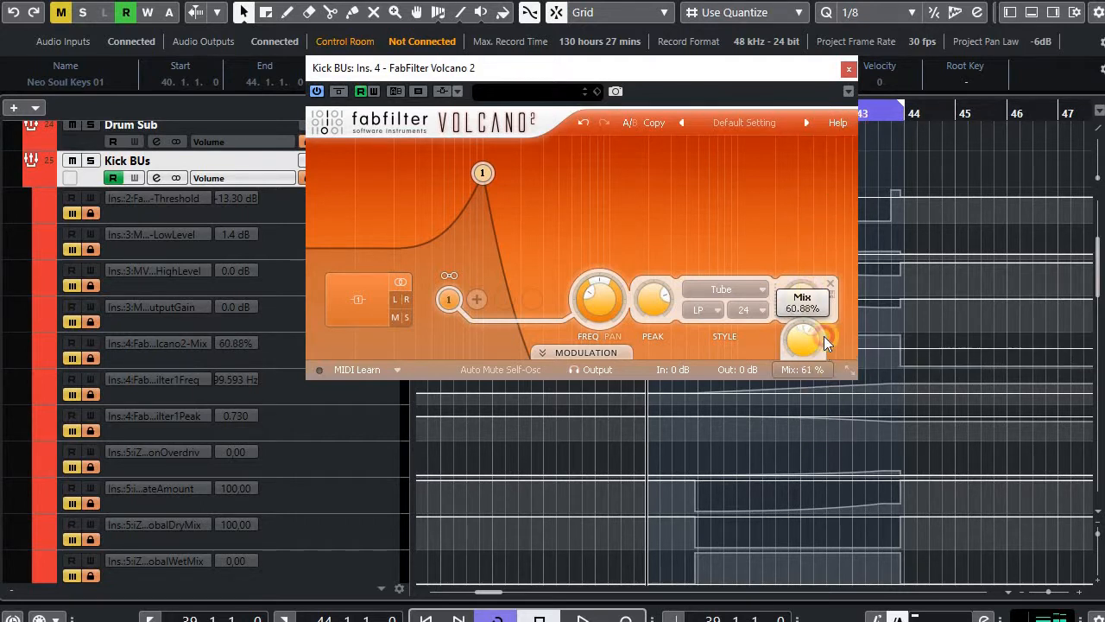
pyautogui.moveTo(825, 340); pyautogui.dragTo(716, 406)
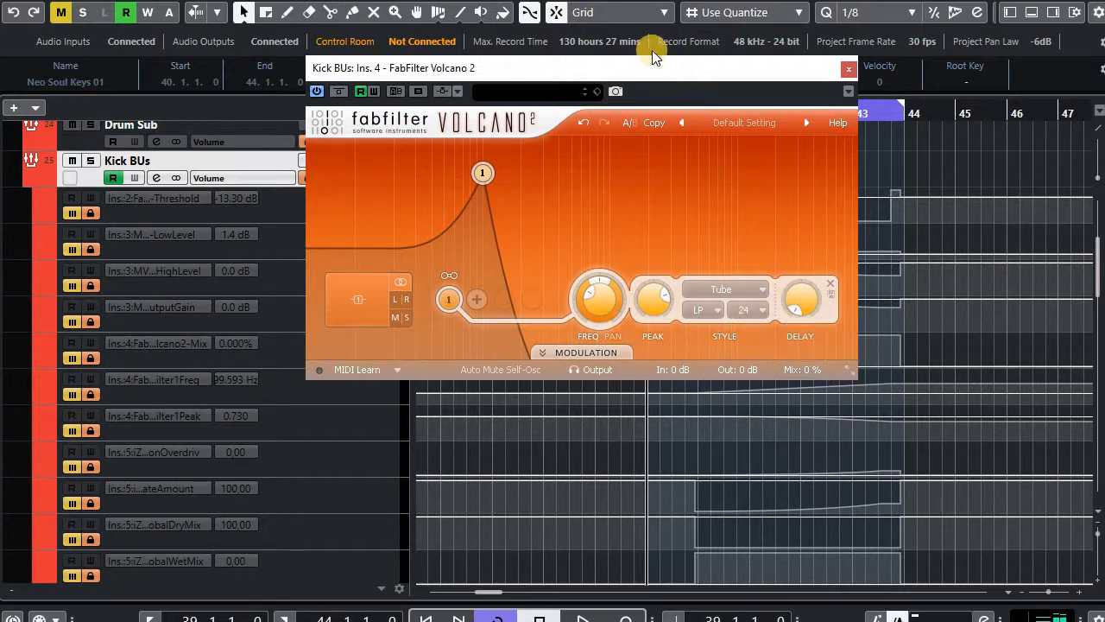
pyautogui.moveTo(726, 79); pyautogui.dragTo(997, 91)
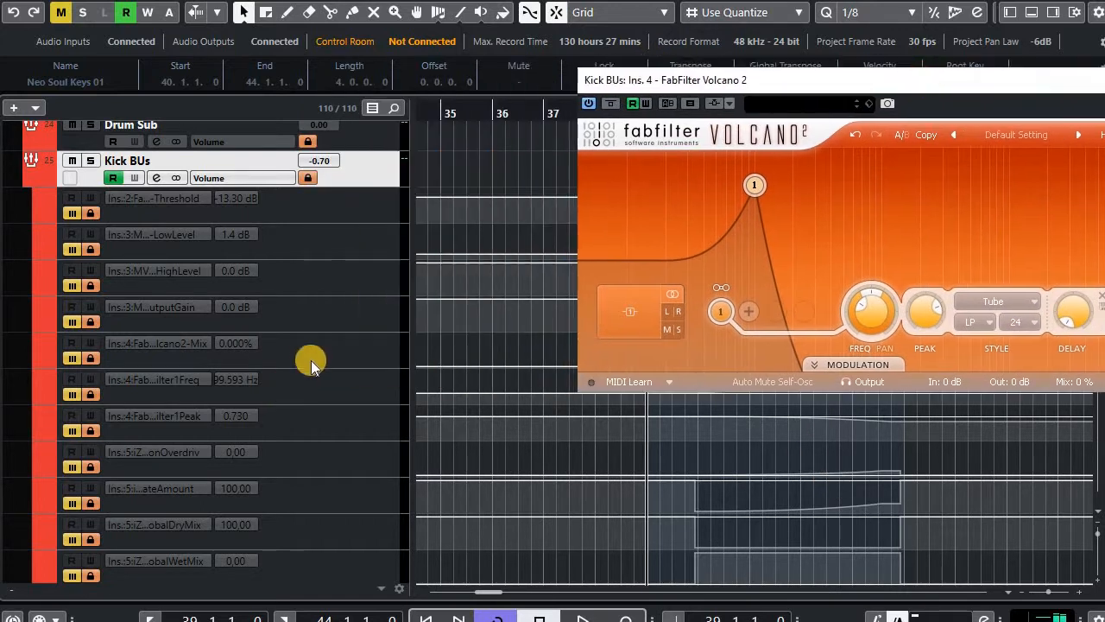
# Unmute the Volcano 2 mix, filter 1 frequency and filter 1 peak automation on Kick BUs, and play the loop
pyautogui.click(331, 316)
pyautogui.click(235, 361)
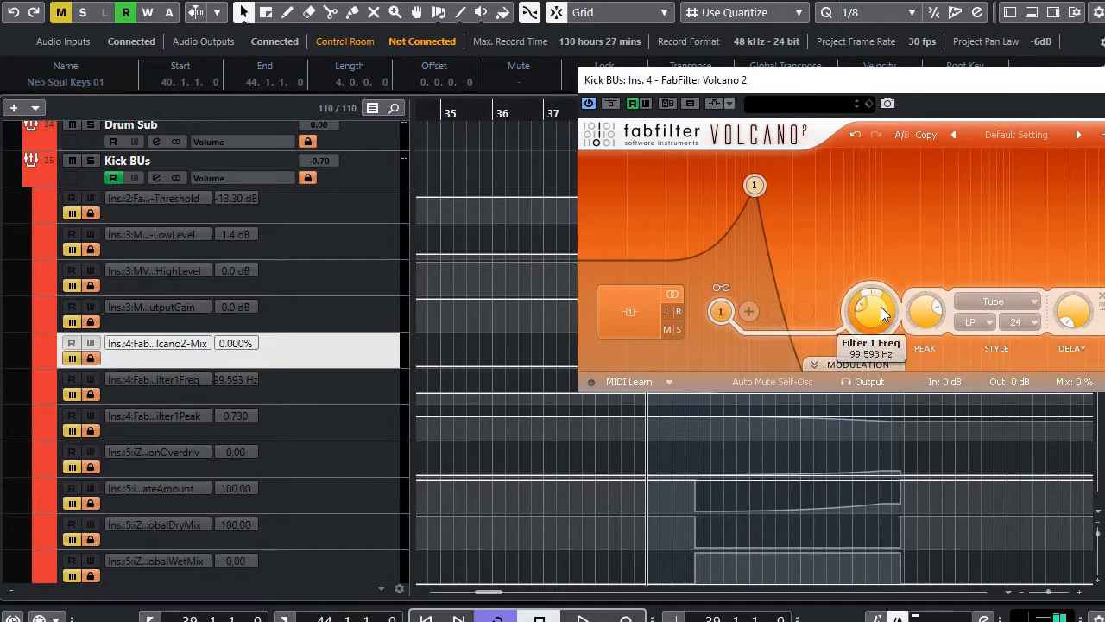
pyautogui.moveTo(881, 312)
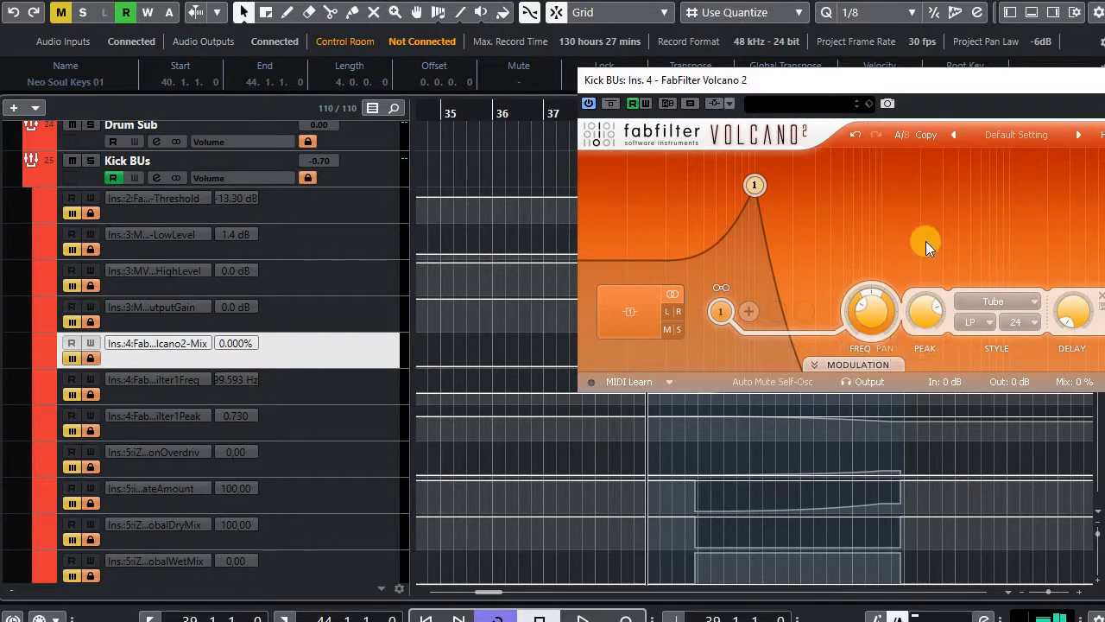
pyautogui.moveTo(925, 241)
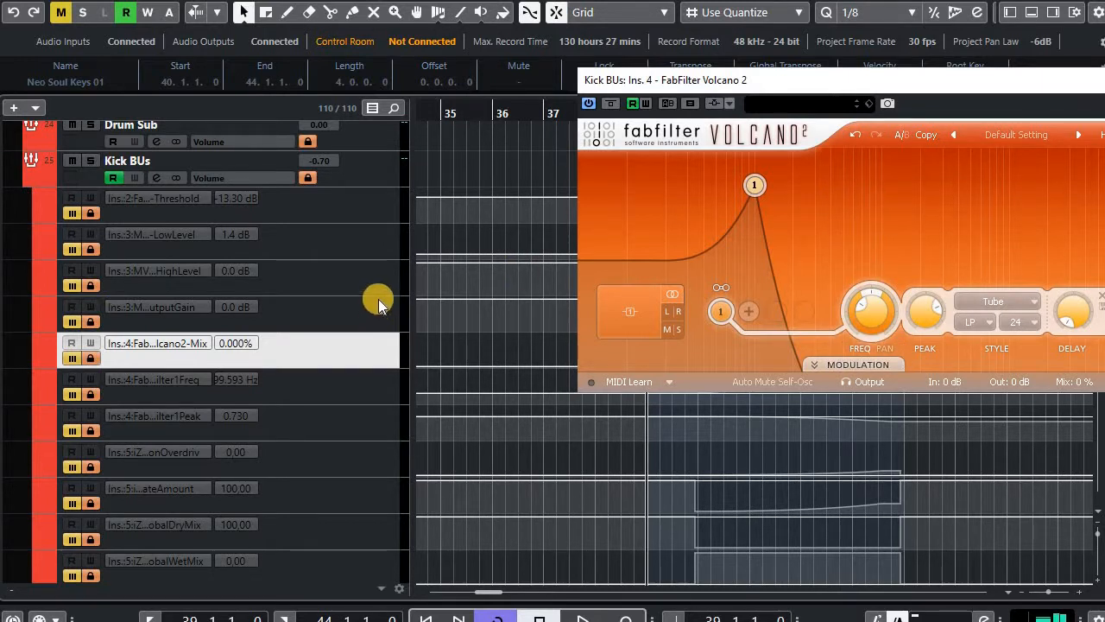
pyautogui.click(71, 357)
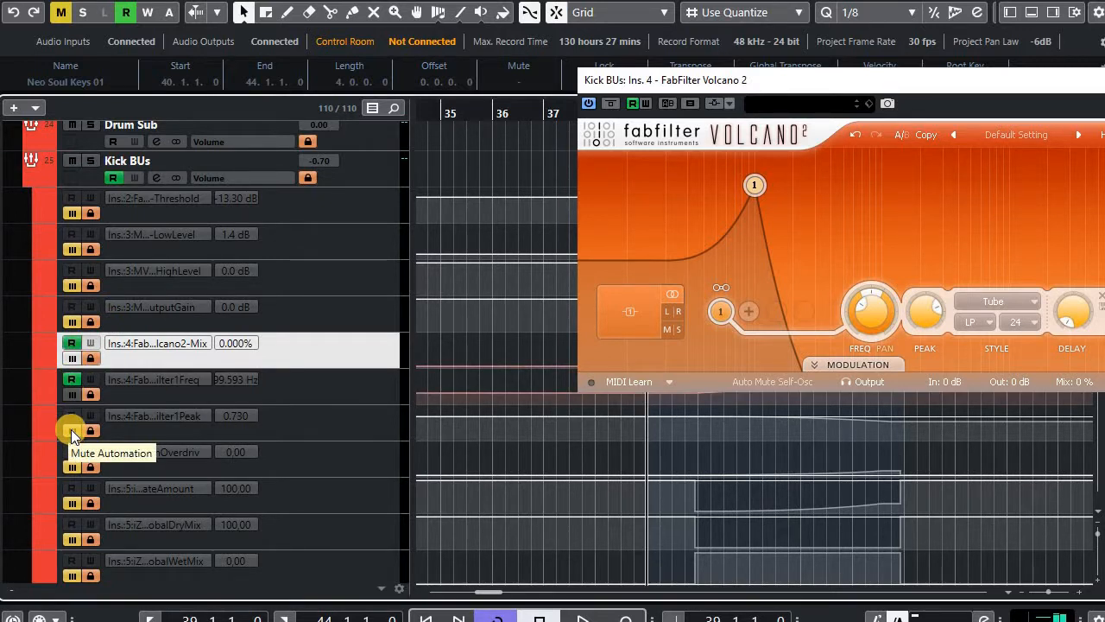
pyautogui.click(71, 429)
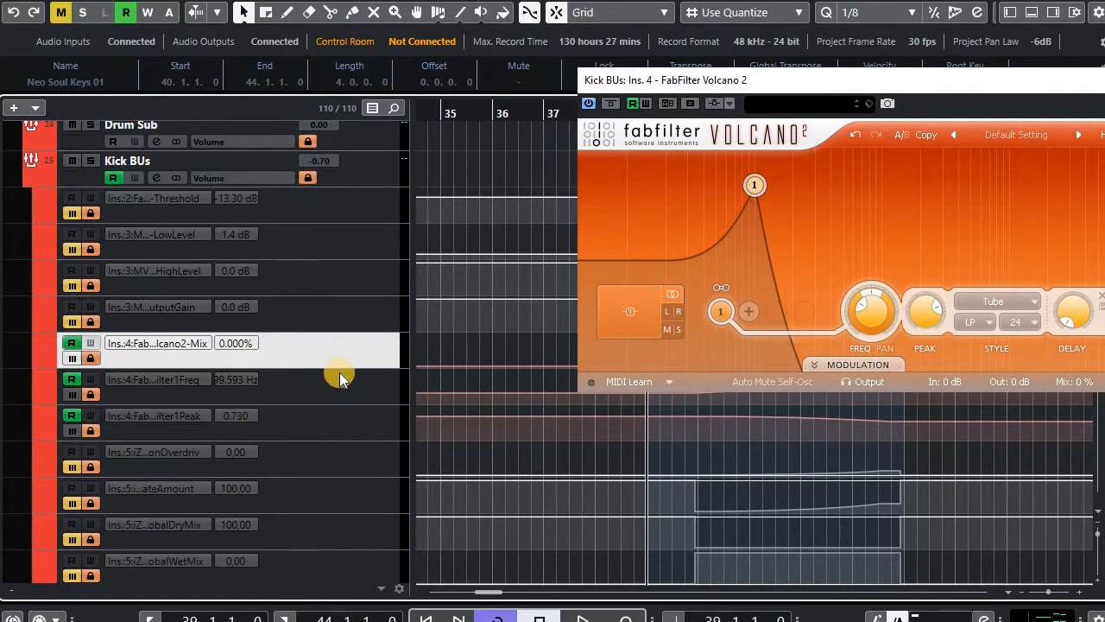
pyautogui.press('space')
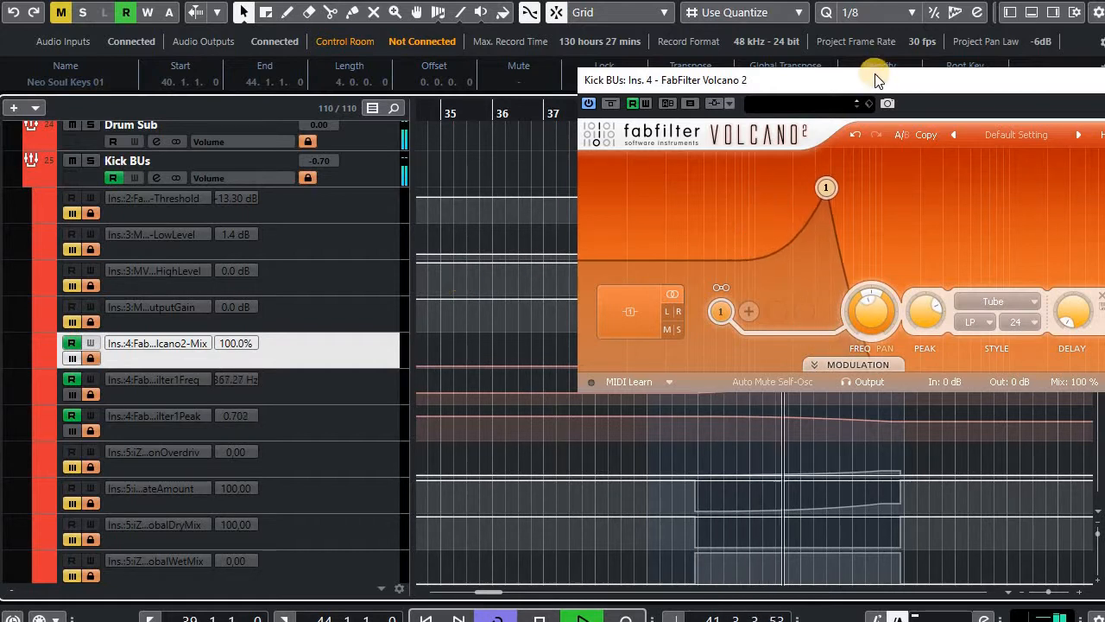
# Close the Volcano 2 window and open the Kick BUs MV2 Stereo insert beside its automation lanes, without the channel settings
pyautogui.moveTo(876, 79); pyautogui.dragTo(674, 91)
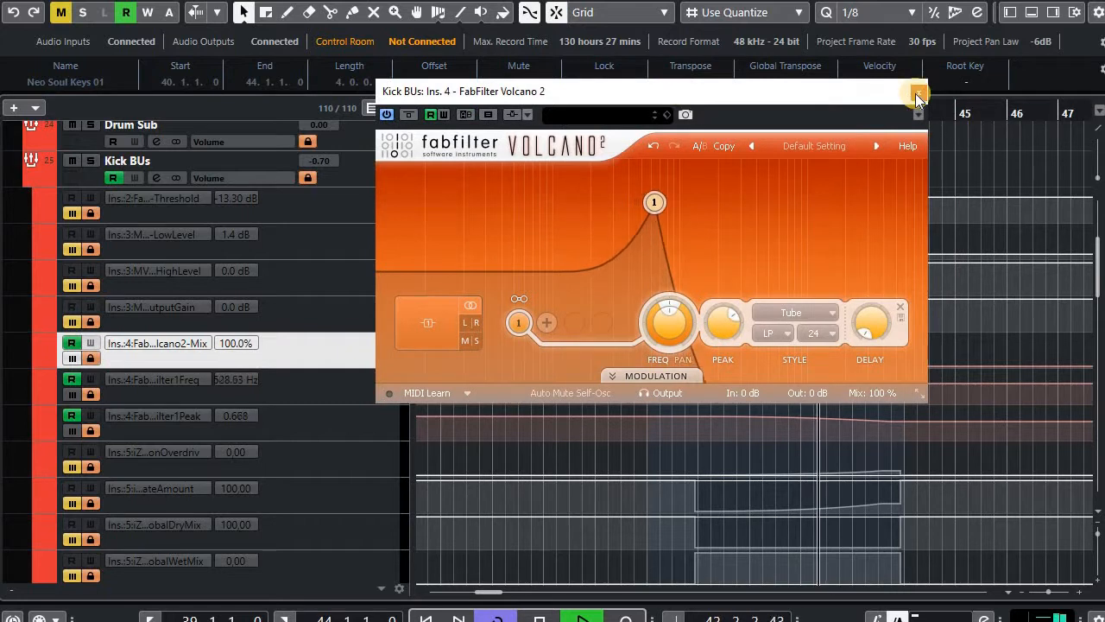
pyautogui.click(919, 91)
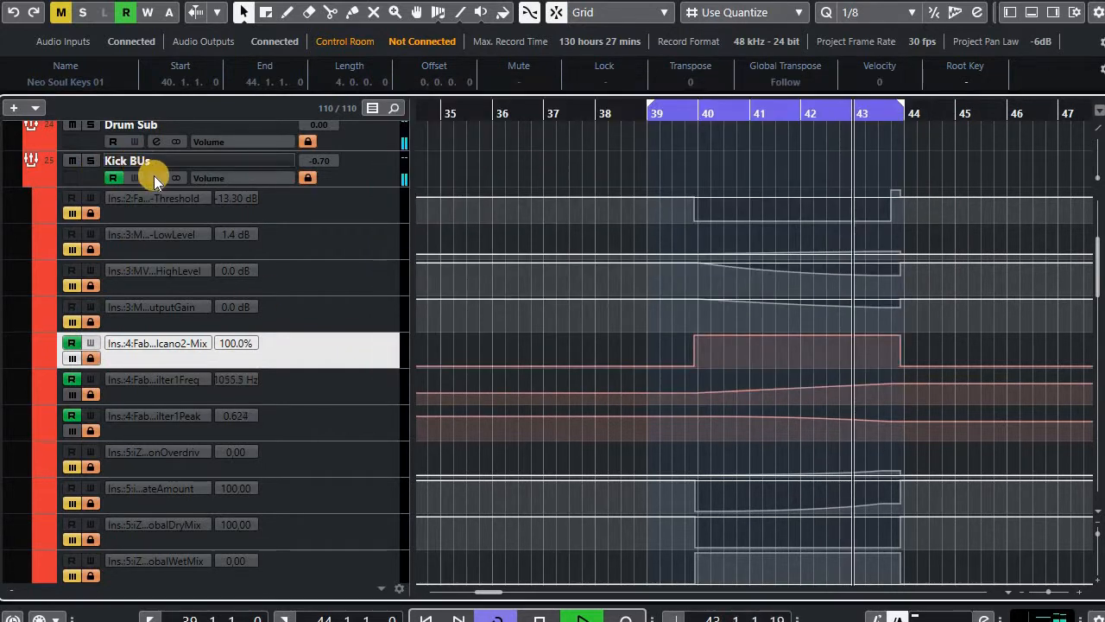
pyautogui.click(156, 177)
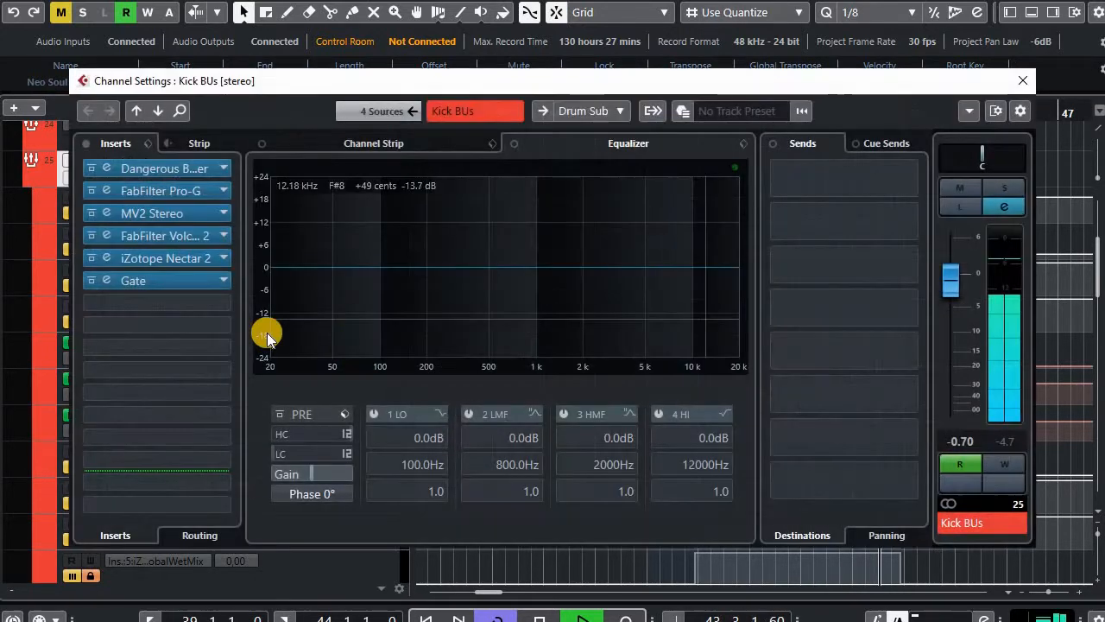
pyautogui.click(107, 213)
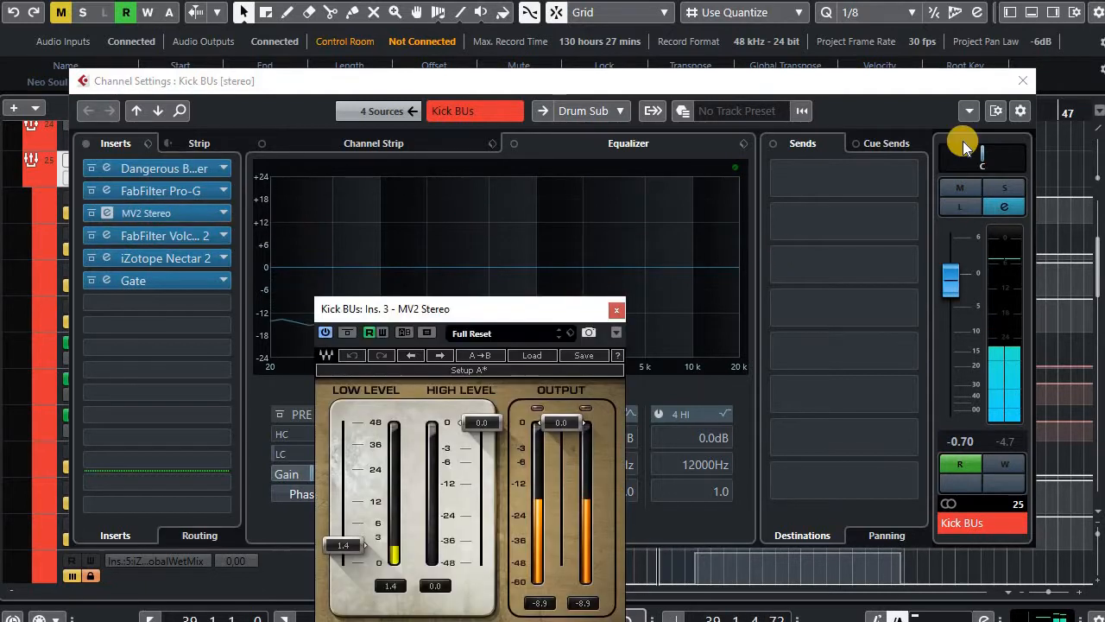
pyautogui.click(1023, 80)
pyautogui.moveTo(611, 310); pyautogui.dragTo(557, 24)
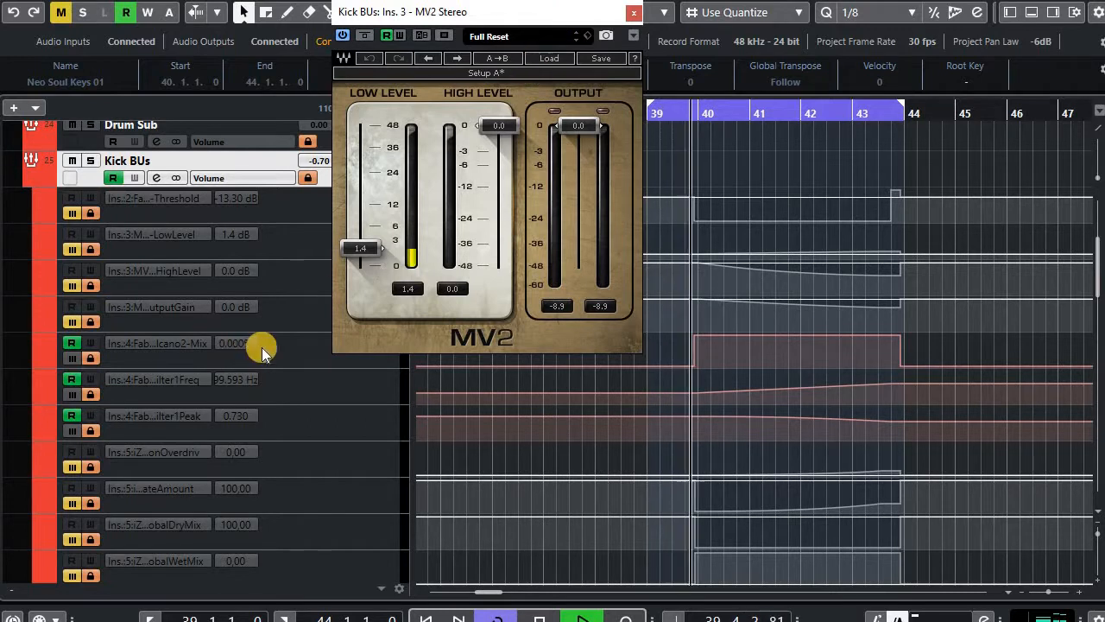
# Unmute the MV2 low level, high level and output gain automation on Kick BUs, play the loop, and park the playhead in bar 40
pyautogui.click(291, 254)
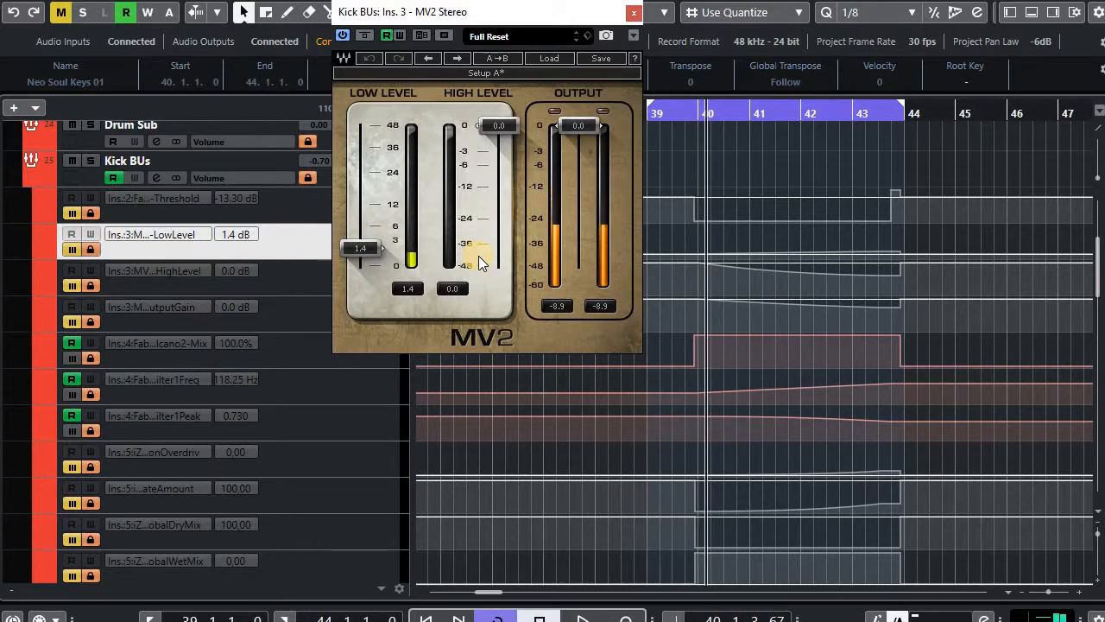
pyautogui.press('space')
pyautogui.click(72, 288)
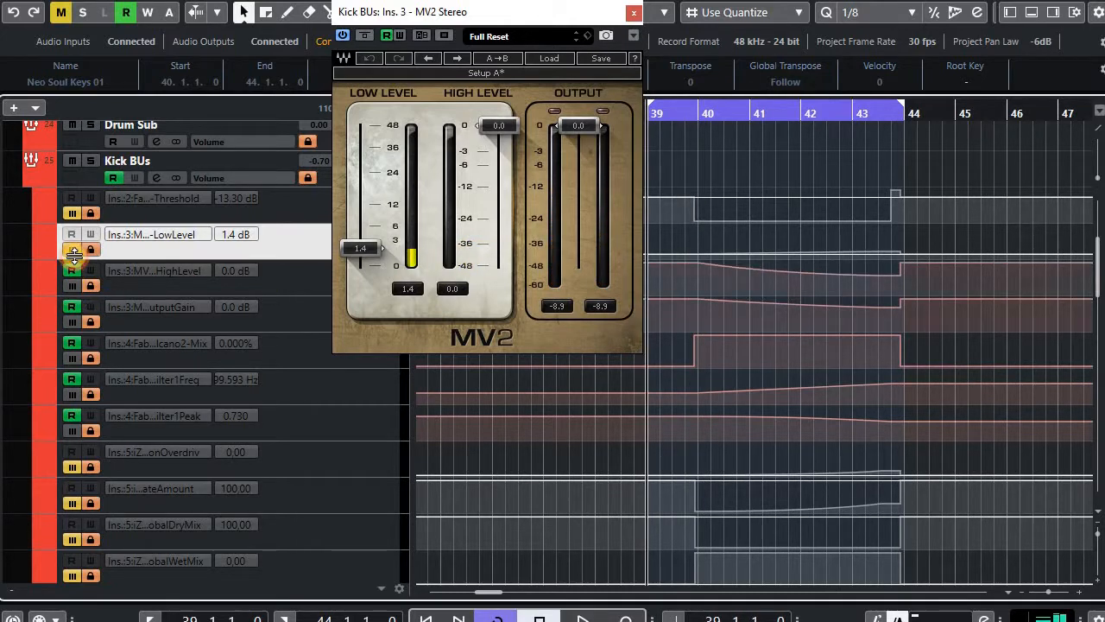
pyautogui.click(73, 251)
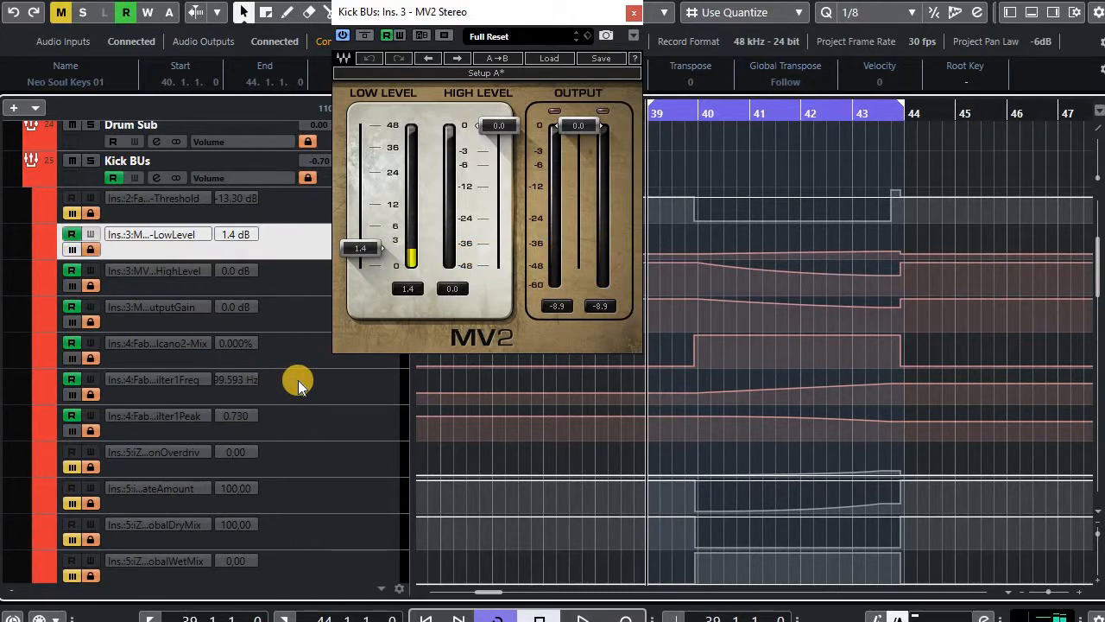
pyautogui.press('space')
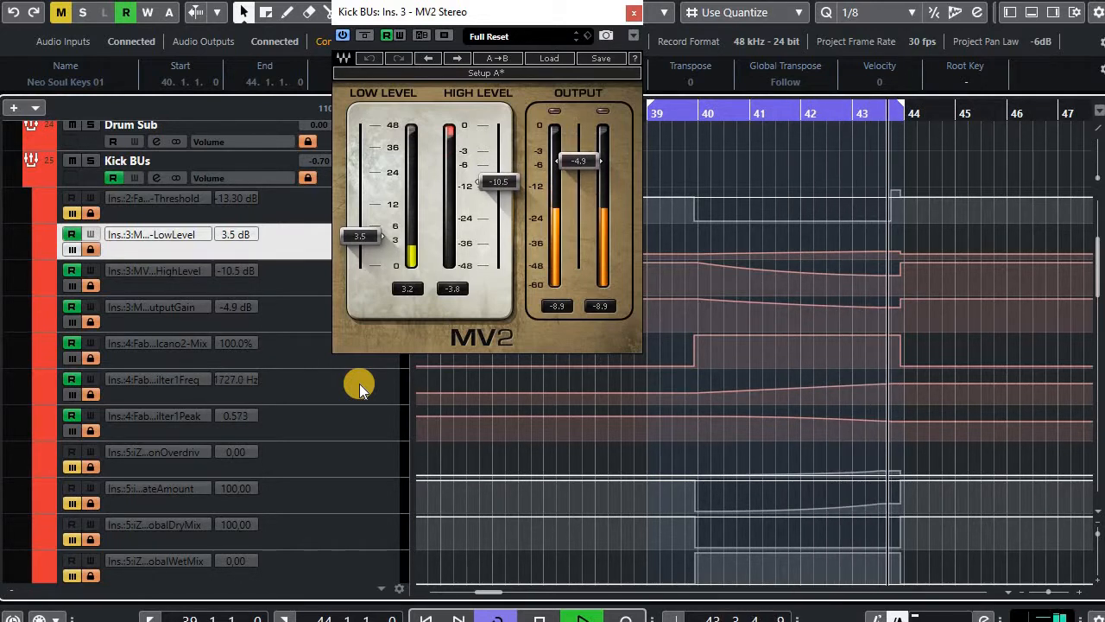
pyautogui.press('space')
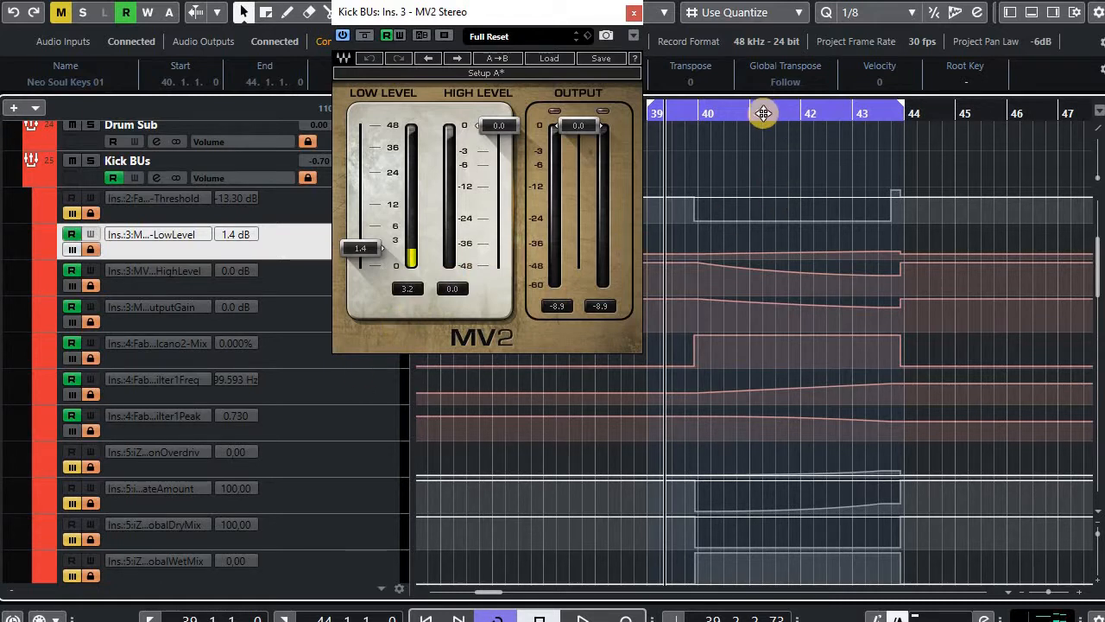
pyautogui.click(730, 114)
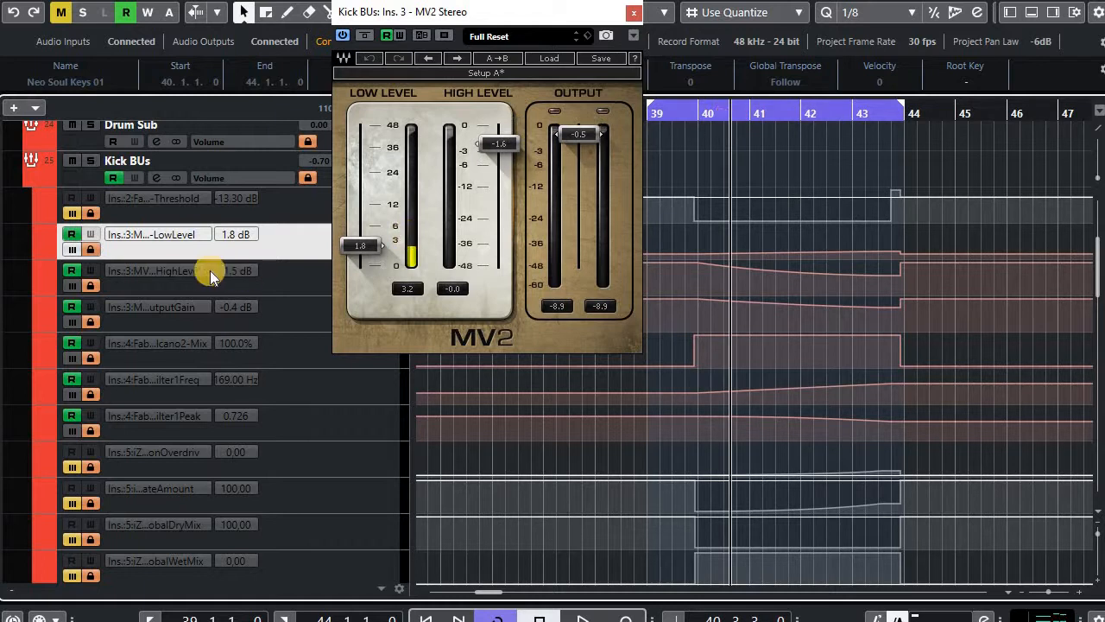
# Open the Kick BUs FabFilter Pro-G insert without the channel settings, and place its window clear of the bar 39–44 automation
pyautogui.click(156, 179)
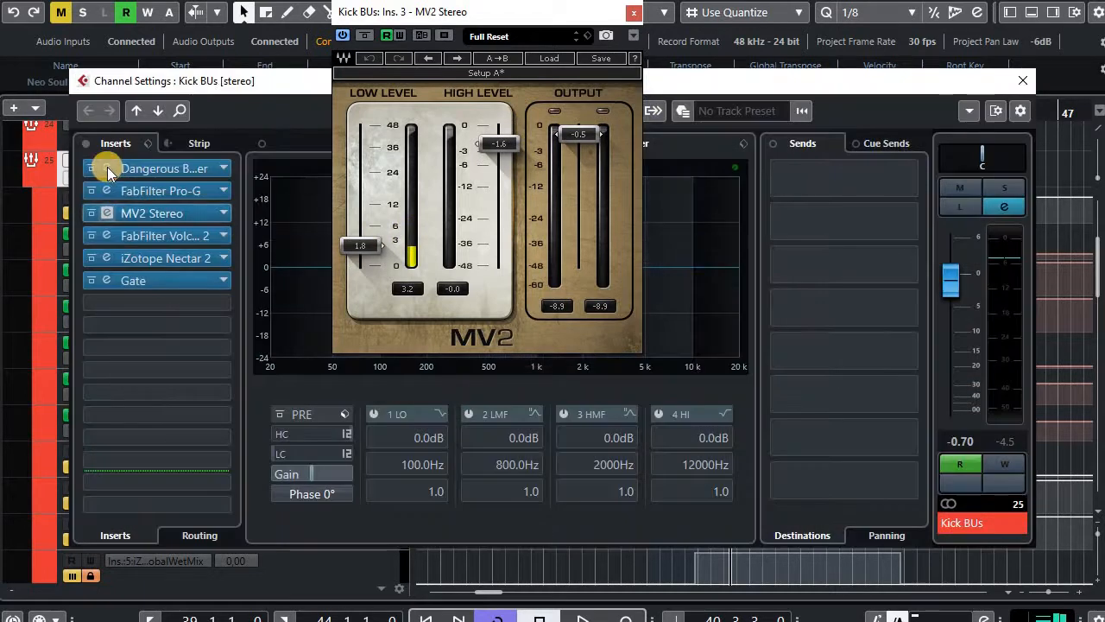
pyautogui.doubleClick(114, 190)
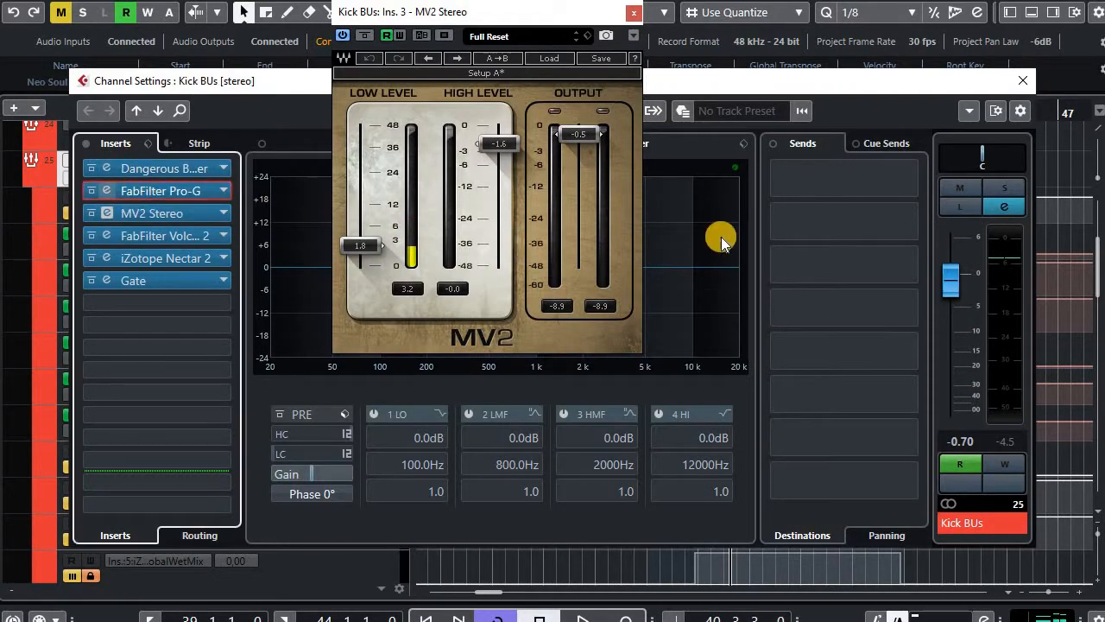
pyautogui.click(1022, 81)
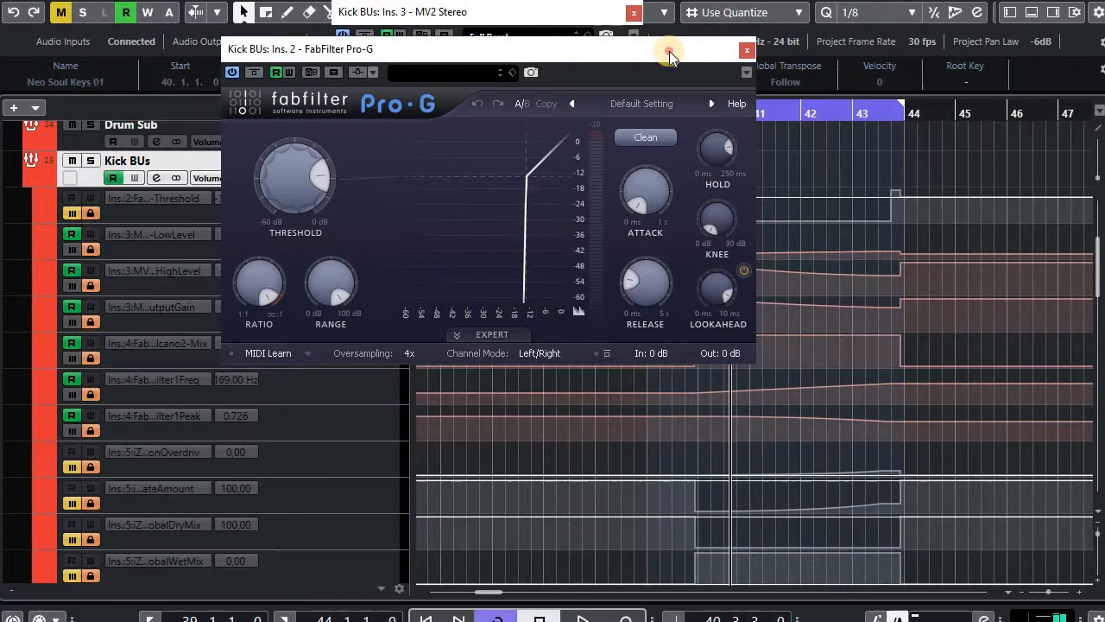
pyautogui.moveTo(670, 50); pyautogui.dragTo(649, 248)
pyautogui.moveTo(471, 213); pyautogui.dragTo(613, 164)
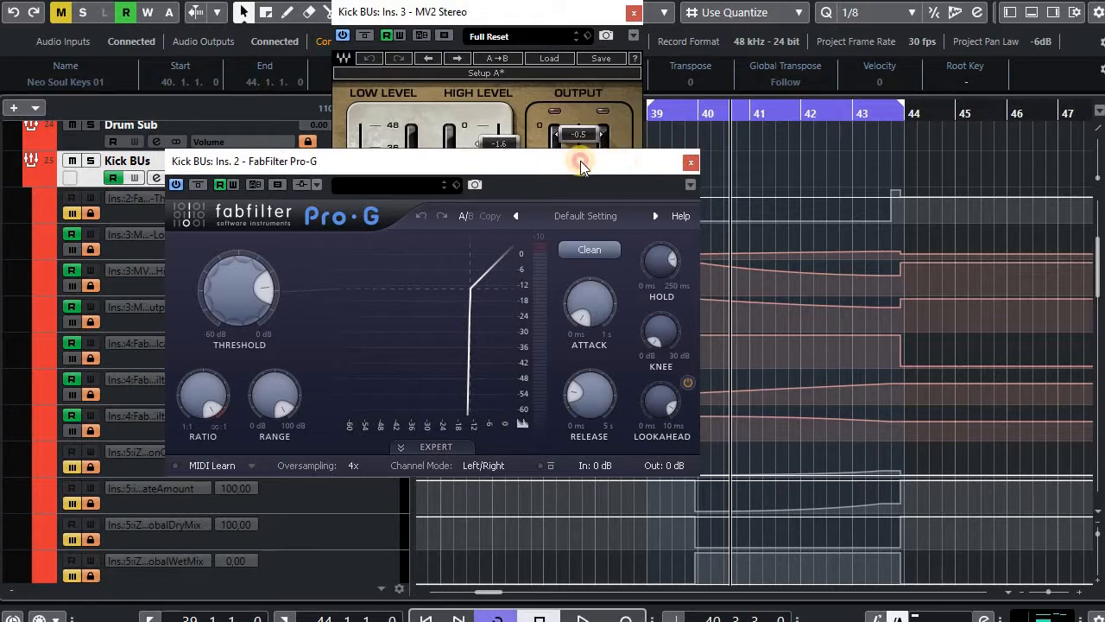
pyautogui.moveTo(582, 165); pyautogui.dragTo(568, 161)
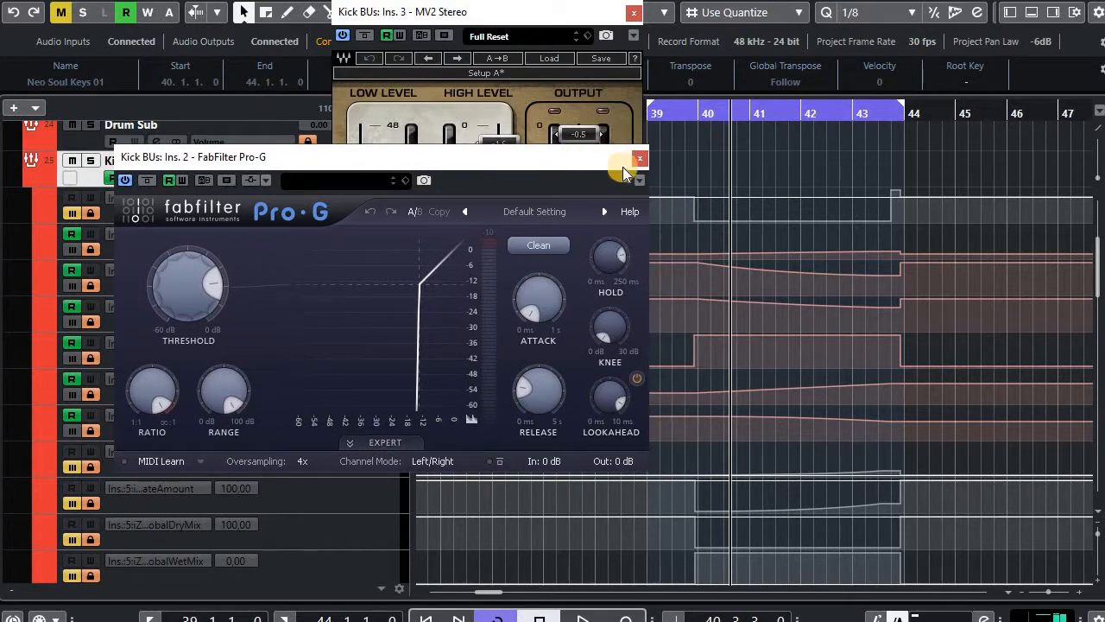
# Lower the Pro-G threshold by hand, unmute its threshold automation, and play the loop from bar 39
pyautogui.moveTo(186, 289); pyautogui.dragTo(201, 245)
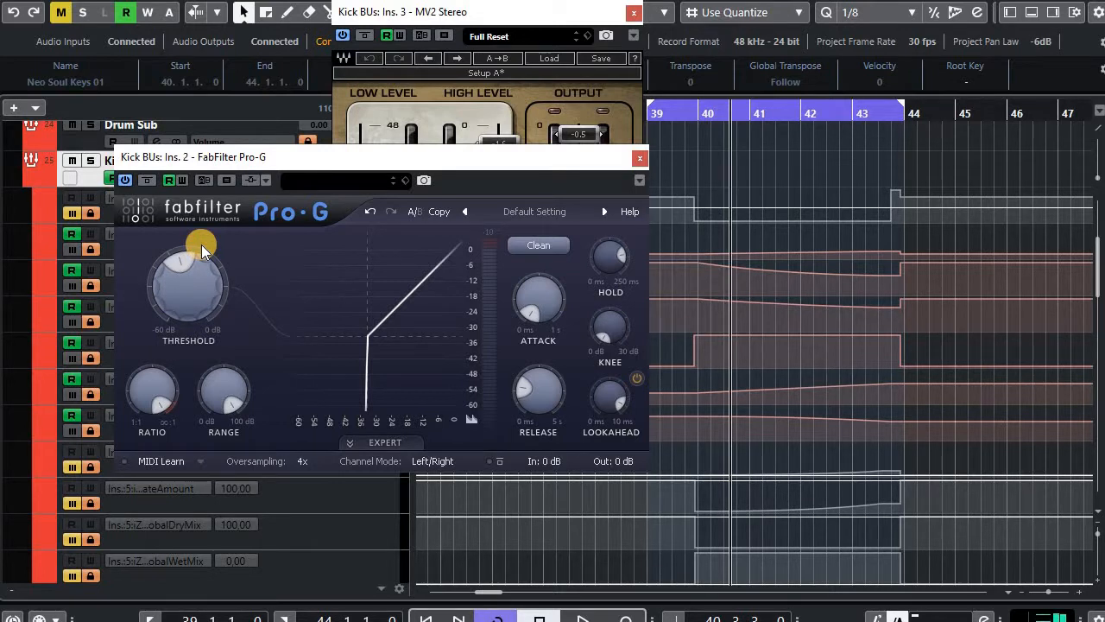
pyautogui.press('KP_1')
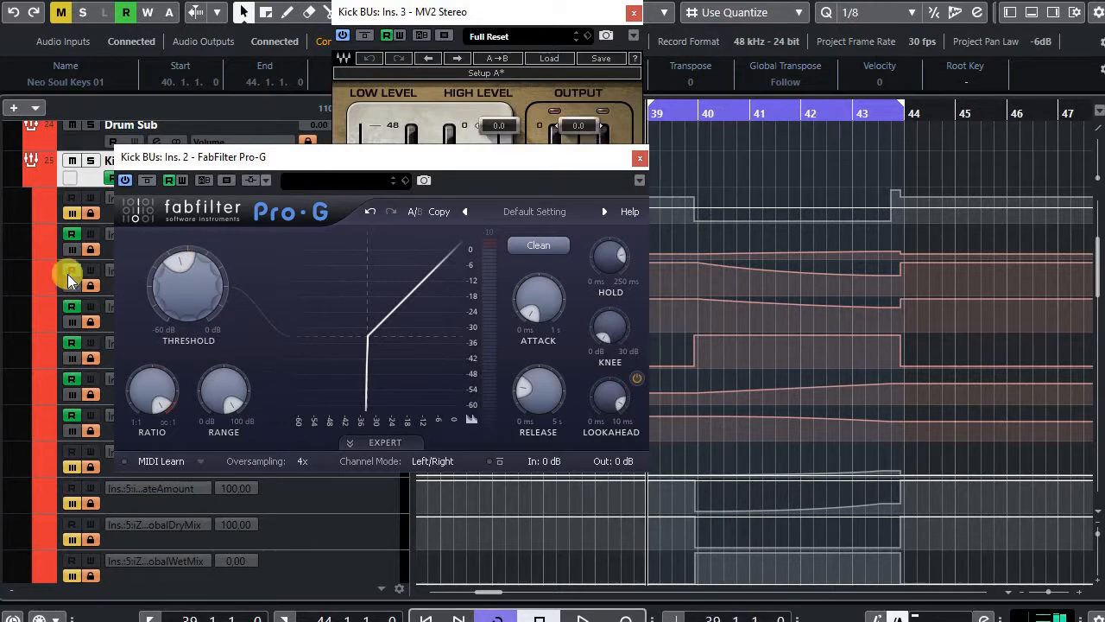
pyautogui.click(73, 214)
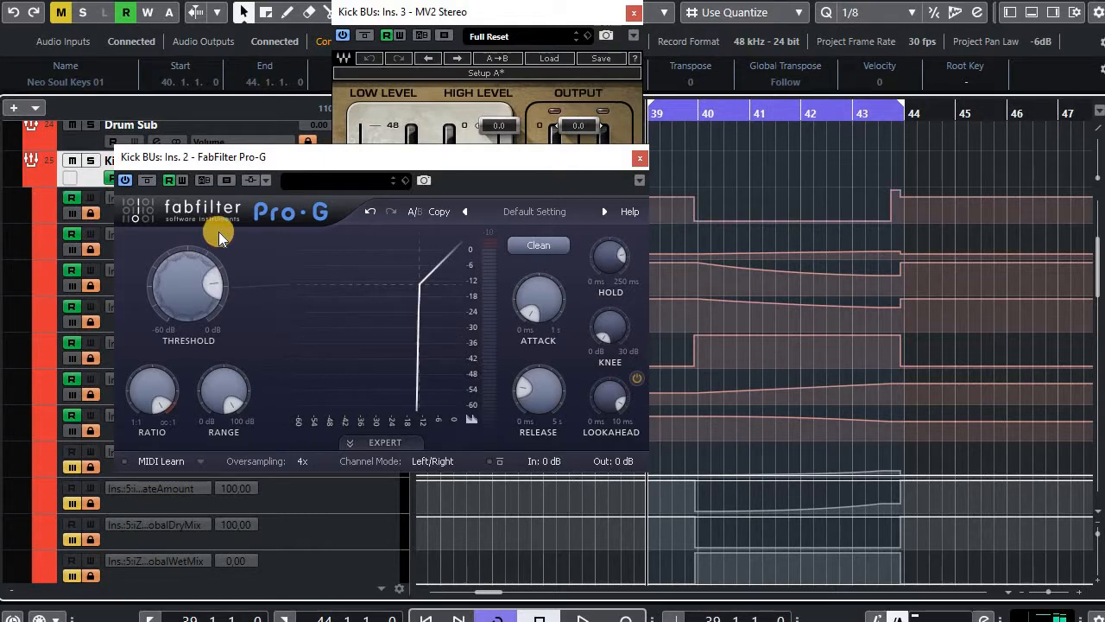
pyautogui.press('space')
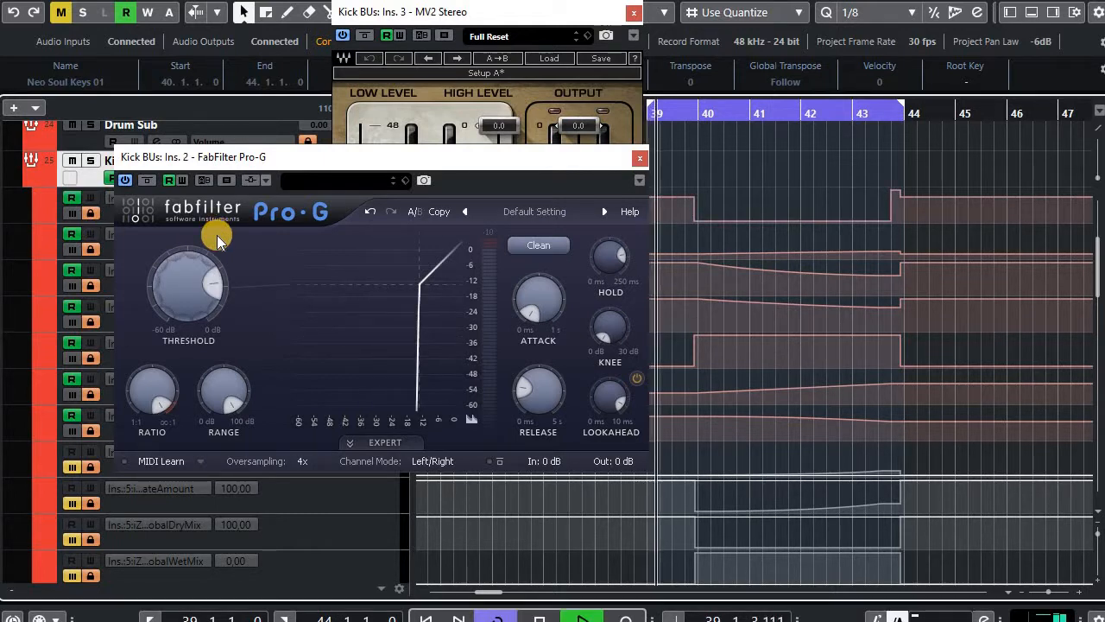
pyautogui.moveTo(191, 291)
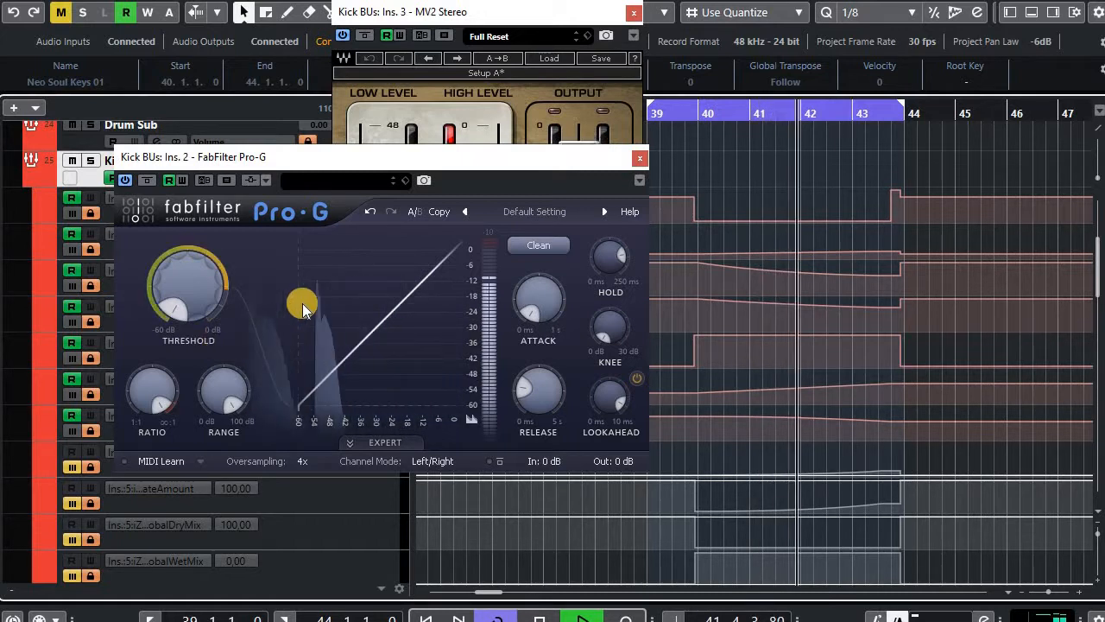
# Close the Pro-G and MV2 windows and open the Kick BUs iZotope Nectar 2 insert clear of the automation lanes, without the channel settings
pyautogui.click(639, 157)
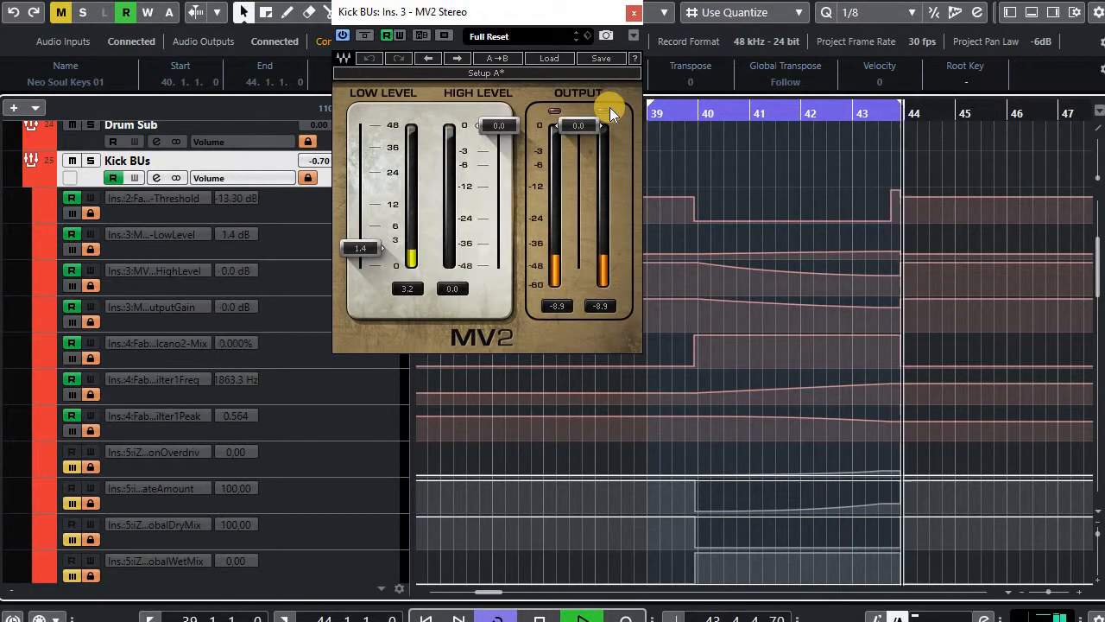
pyautogui.click(636, 12)
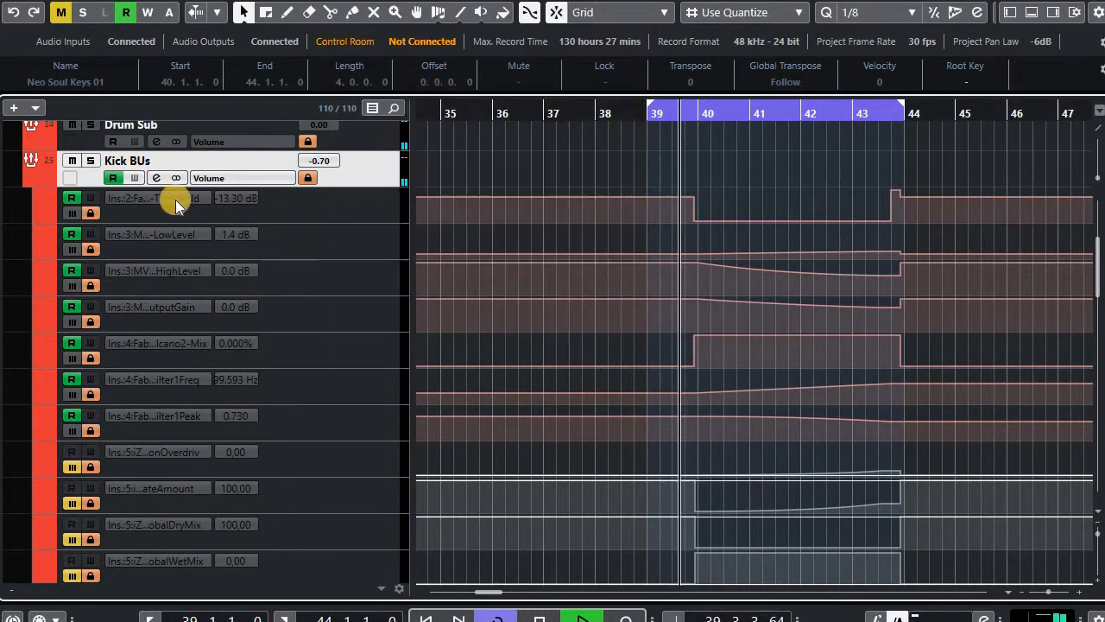
pyautogui.click(153, 178)
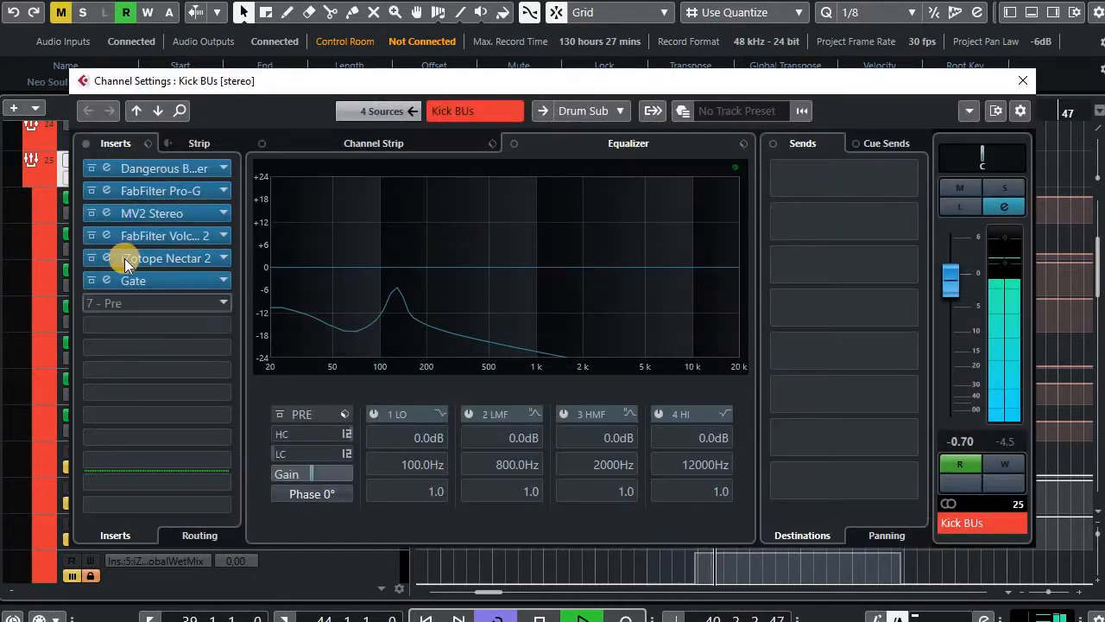
pyautogui.click(106, 259)
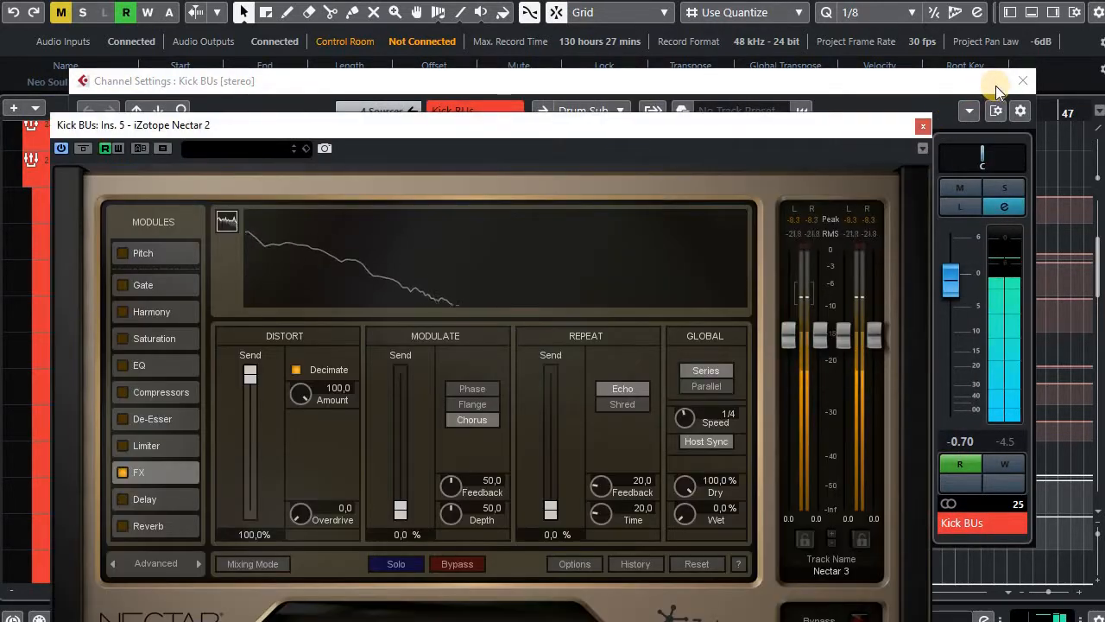
pyautogui.click(1023, 80)
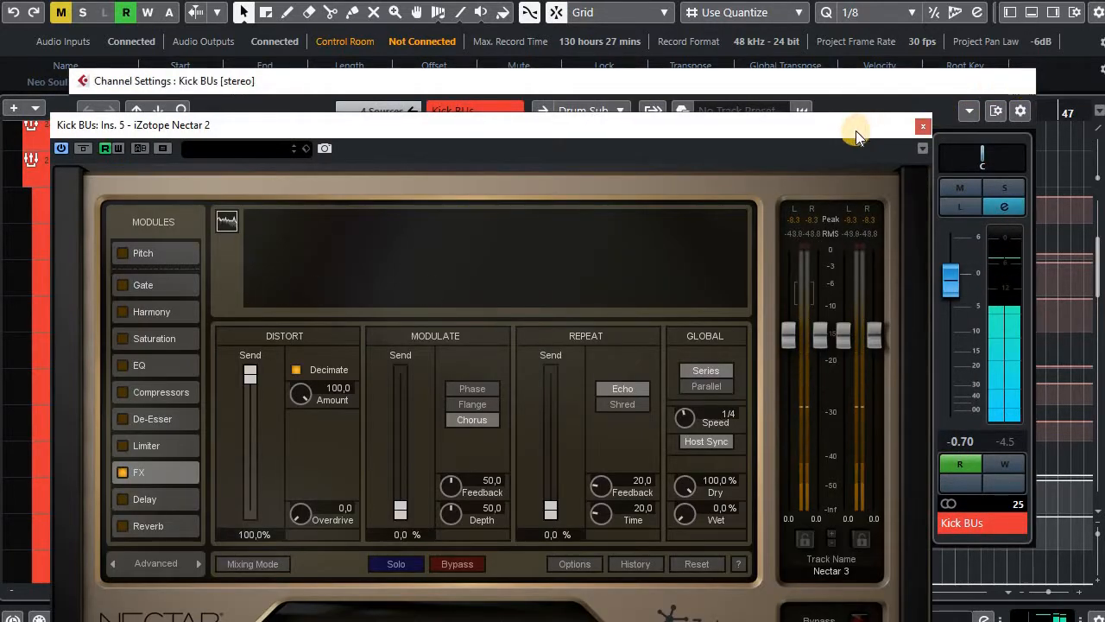
pyautogui.moveTo(721, 122); pyautogui.dragTo(802, 17)
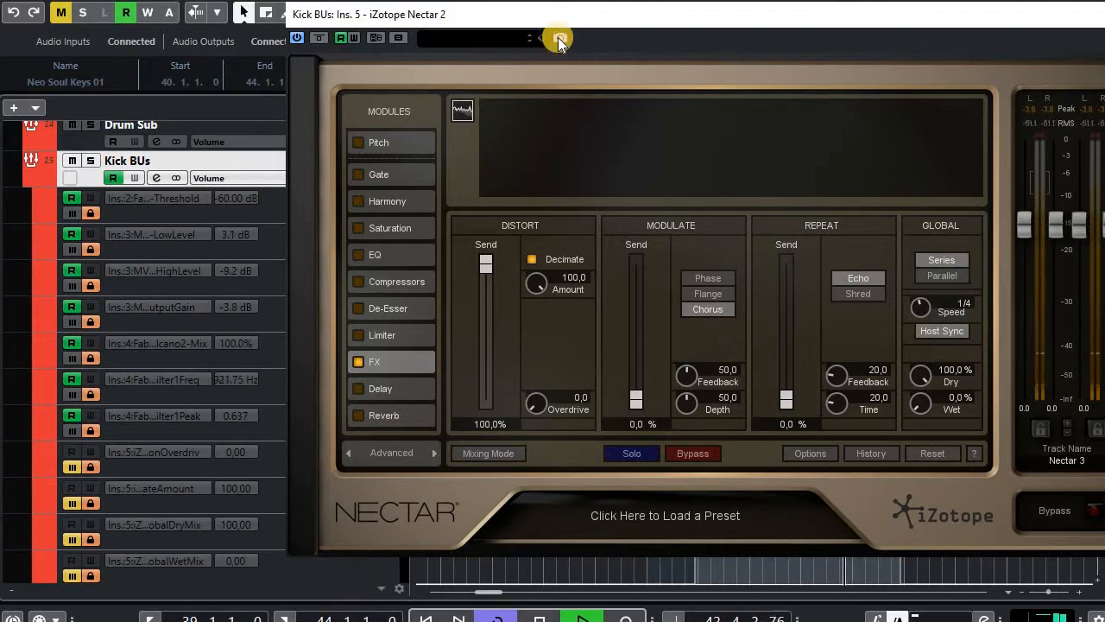
pyautogui.moveTo(997, 40); pyautogui.dragTo(1104, 15)
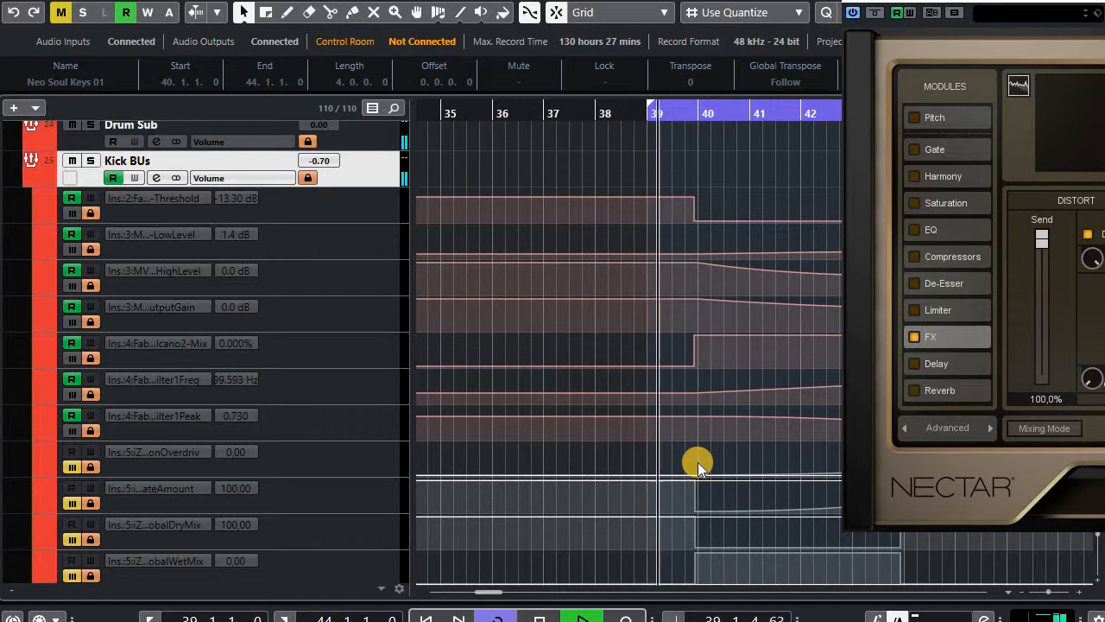
# Stop playback and unmute the Nectar 2 overdrive, decimate amount, dry mix and wet mix automation plus the Gate threshold lane on Kick BUs
pyautogui.scroll(-3, 695, 461)
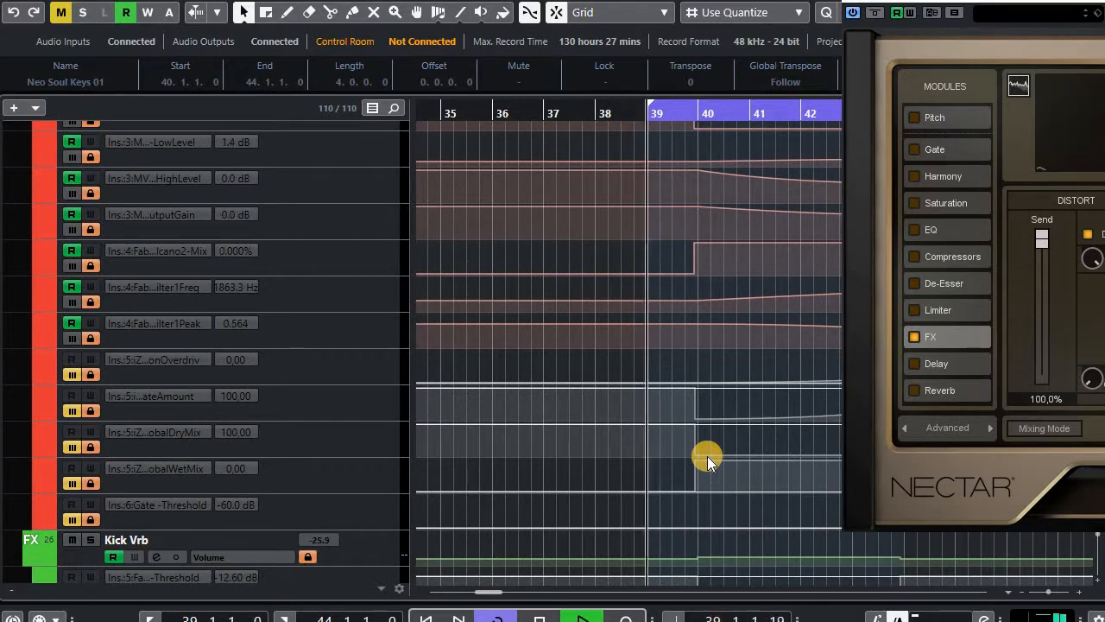
pyautogui.press('space')
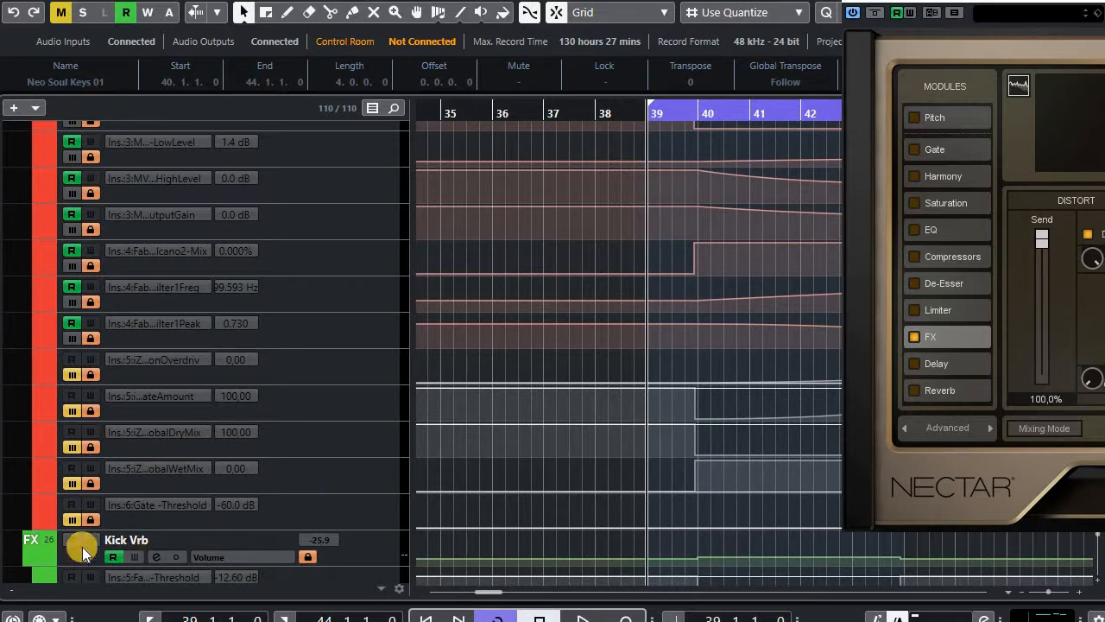
pyautogui.click(69, 395)
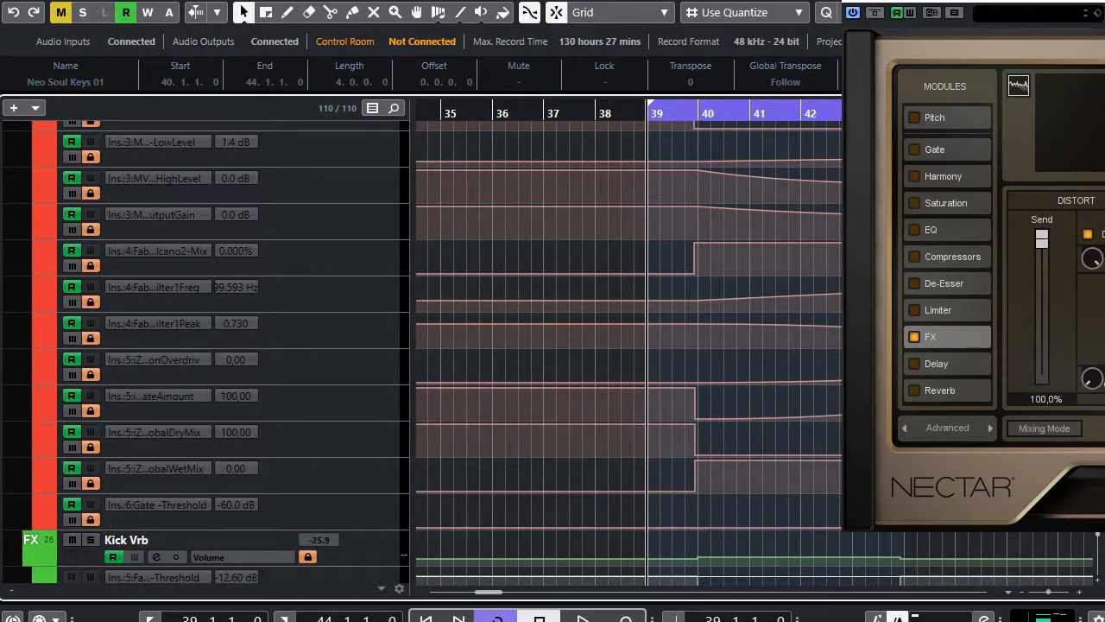
# Bring the Nectar 2 window back fully into view and place it beside the Kick BUs lane list
pyautogui.moveTo(715, 28); pyautogui.dragTo(299, 3)
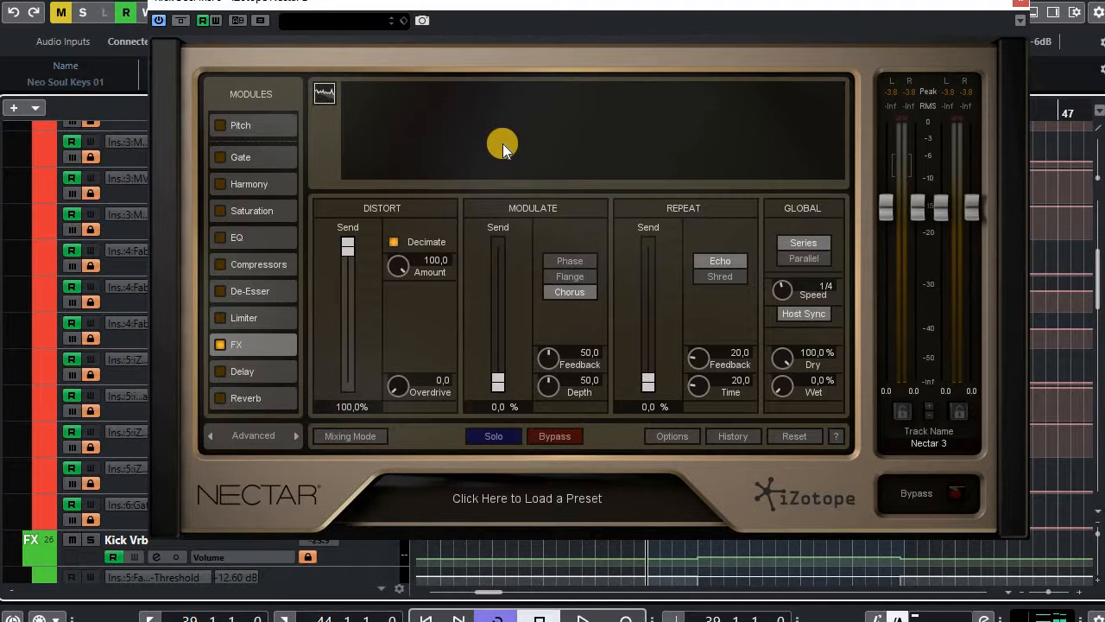
pyautogui.moveTo(522, 7); pyautogui.dragTo(710, 54)
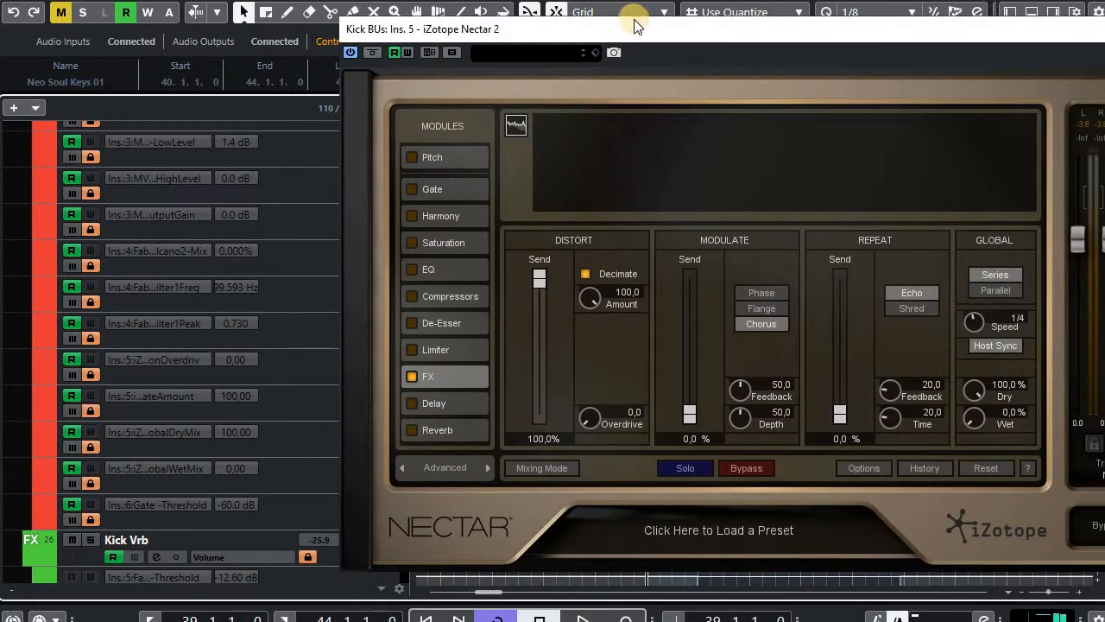
pyautogui.moveTo(619, 28); pyautogui.dragTo(513, 24)
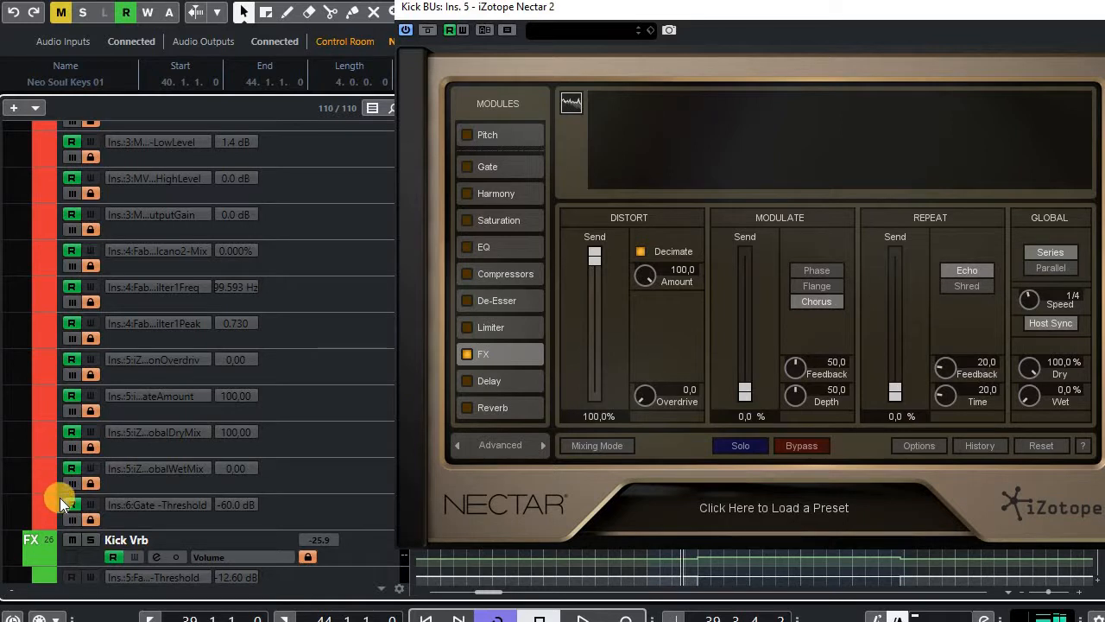
# Mute the Nectar 2 global dry mix automation, play the loop, and unmute that lane again
pyautogui.click(70, 447)
pyautogui.press('space')
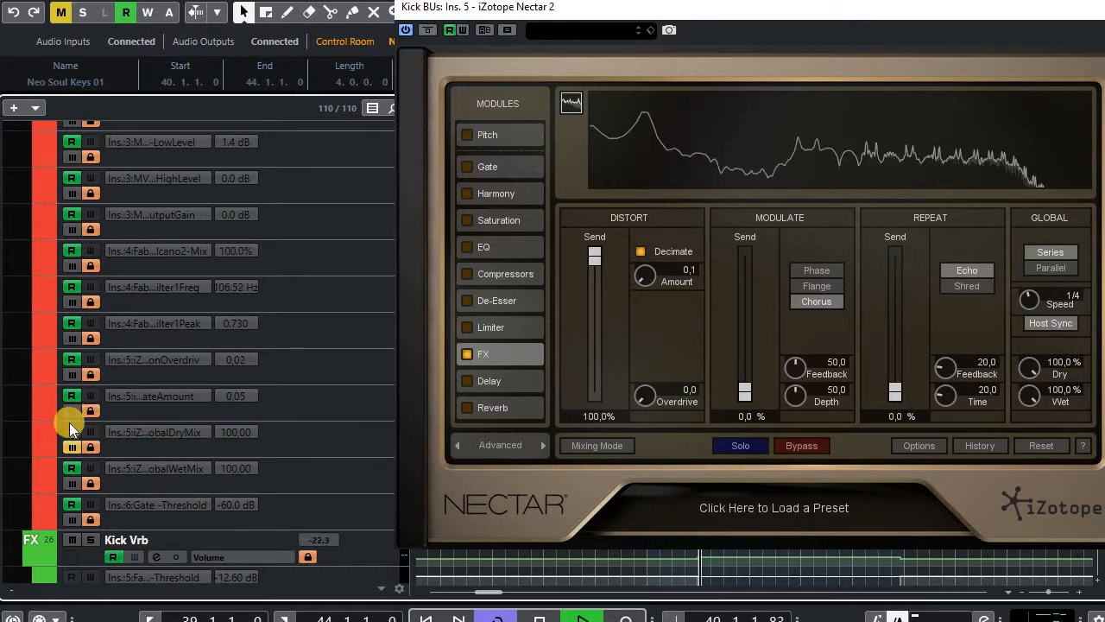
pyautogui.click(66, 446)
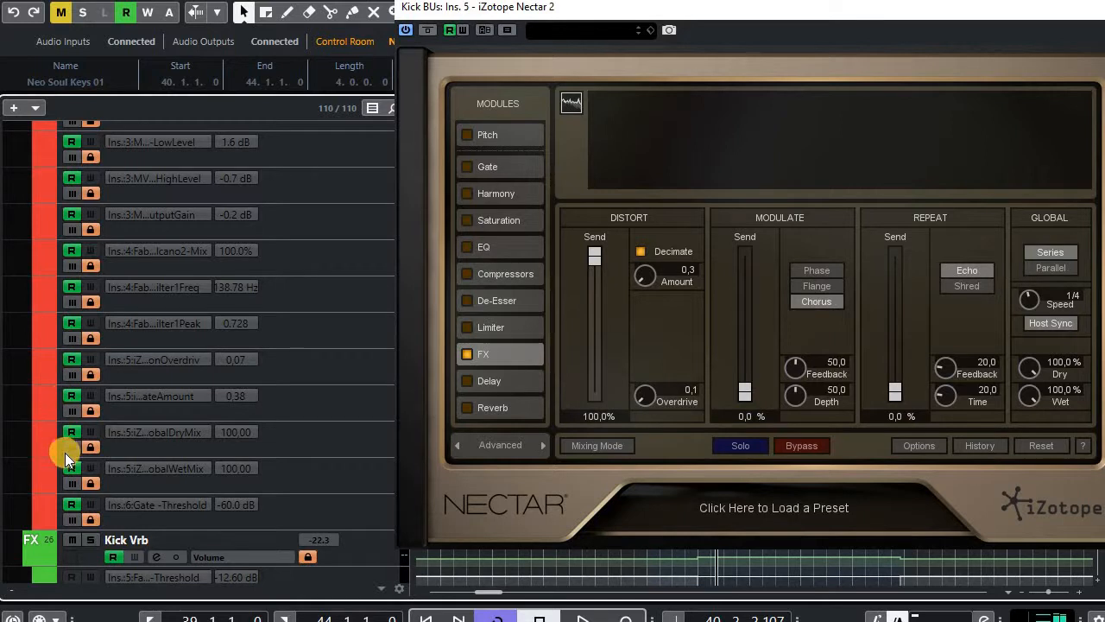
# Mute the Nectar 2 decimate amount and overdrive automation during playback for comparison, and unmute both lanes again
pyautogui.click(71, 411)
pyautogui.click(74, 378)
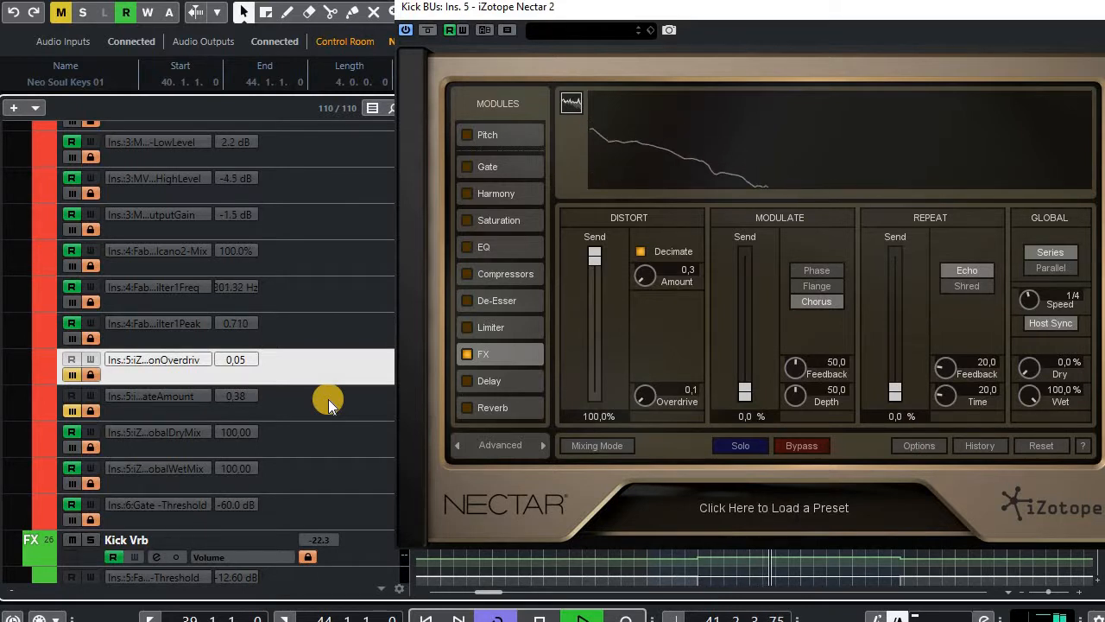
pyautogui.click(69, 410)
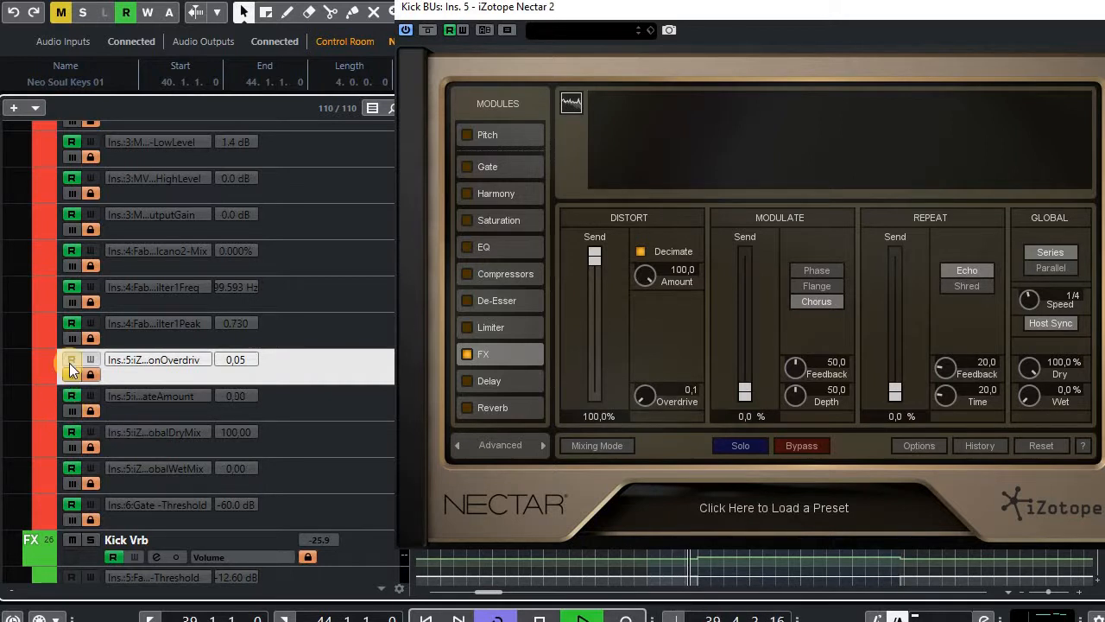
pyautogui.click(71, 374)
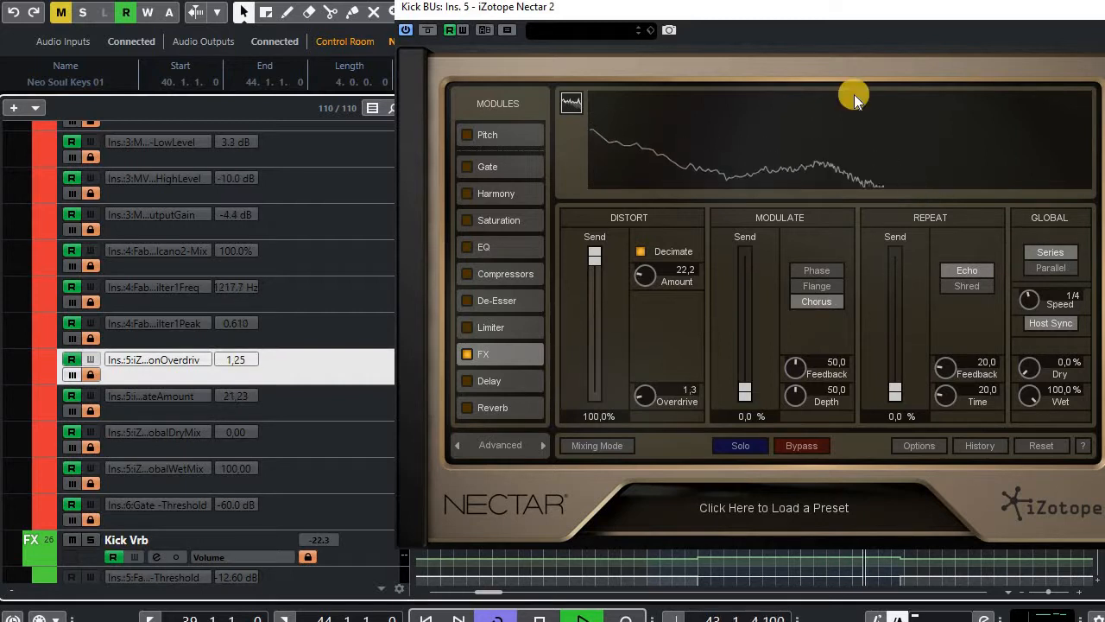
# Move the Nectar 2 window away from the lane list until its full width is in view, and close it
pyautogui.moveTo(841, 13); pyautogui.dragTo(726, 72)
pyautogui.click(1010, 41)
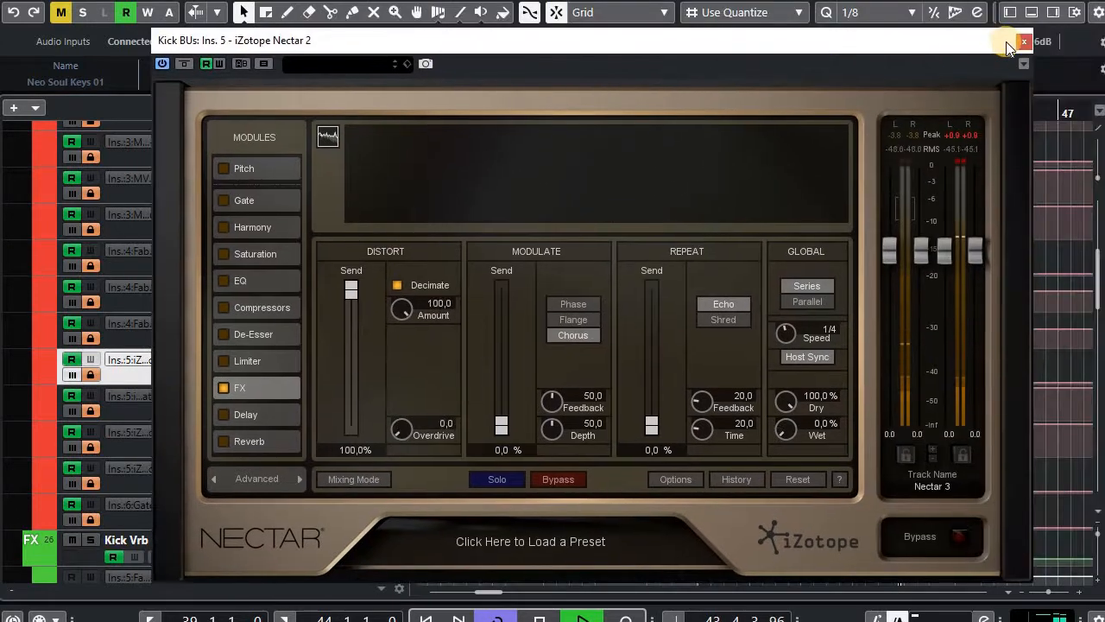
# Stop playback and toggle the Kick Vrb gate threshold automation off for comparison, leaving that lane unmuted
pyautogui.scroll(5, 340, 421)
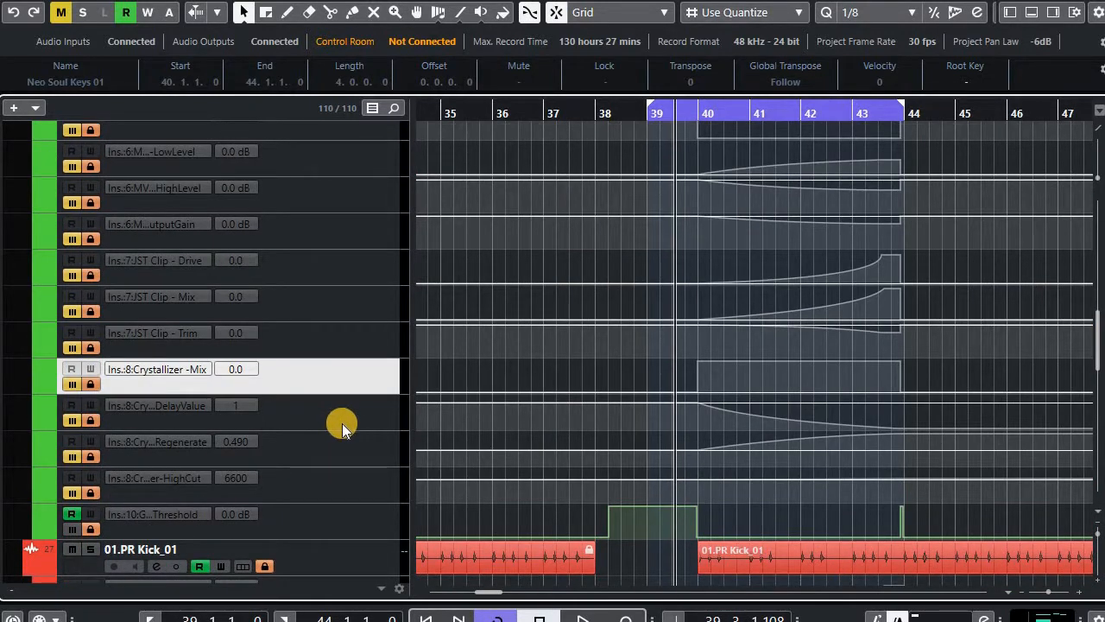
pyautogui.press('space')
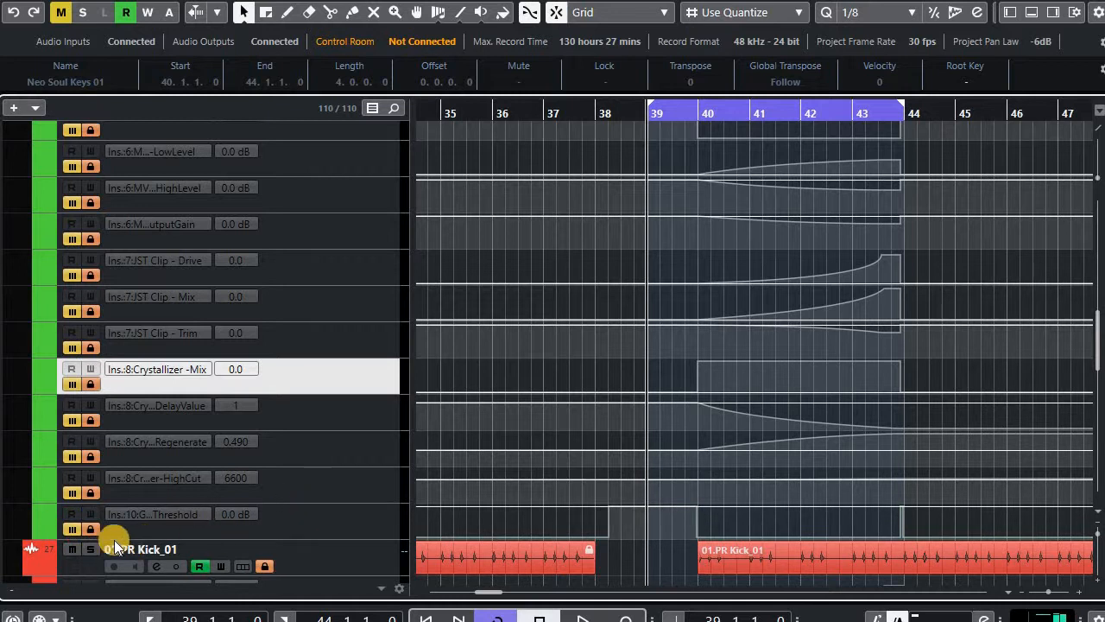
pyautogui.click(69, 529)
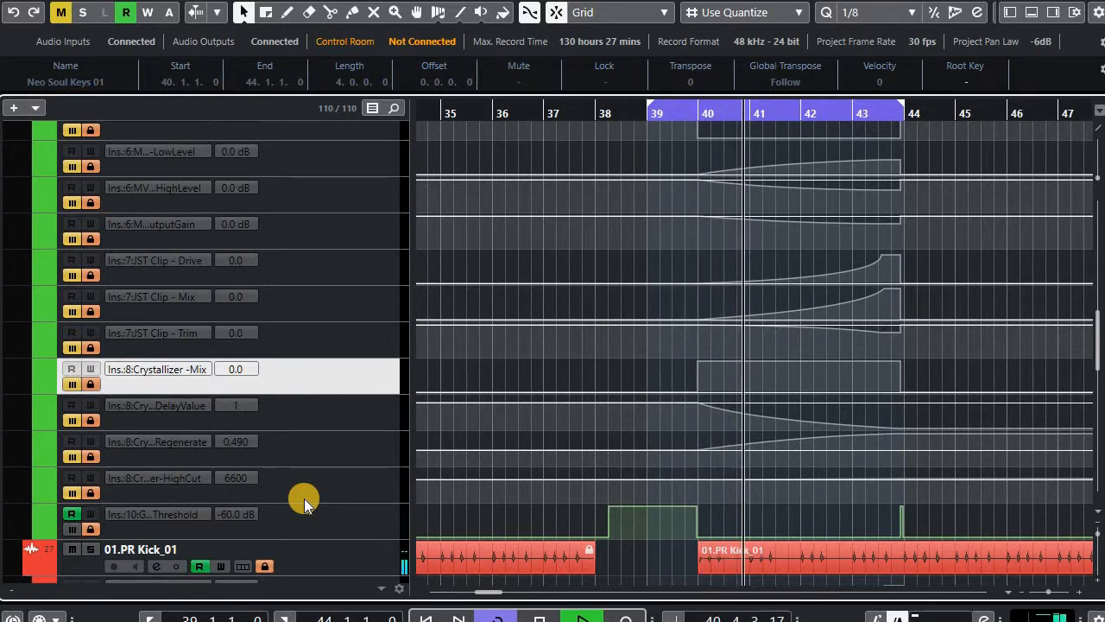
# Open the Kick Vrb channel's FabFilter Pro-G insert, close the channel settings, and place the plugin window beside the automation lanes
pyautogui.scroll(2, 318, 495)
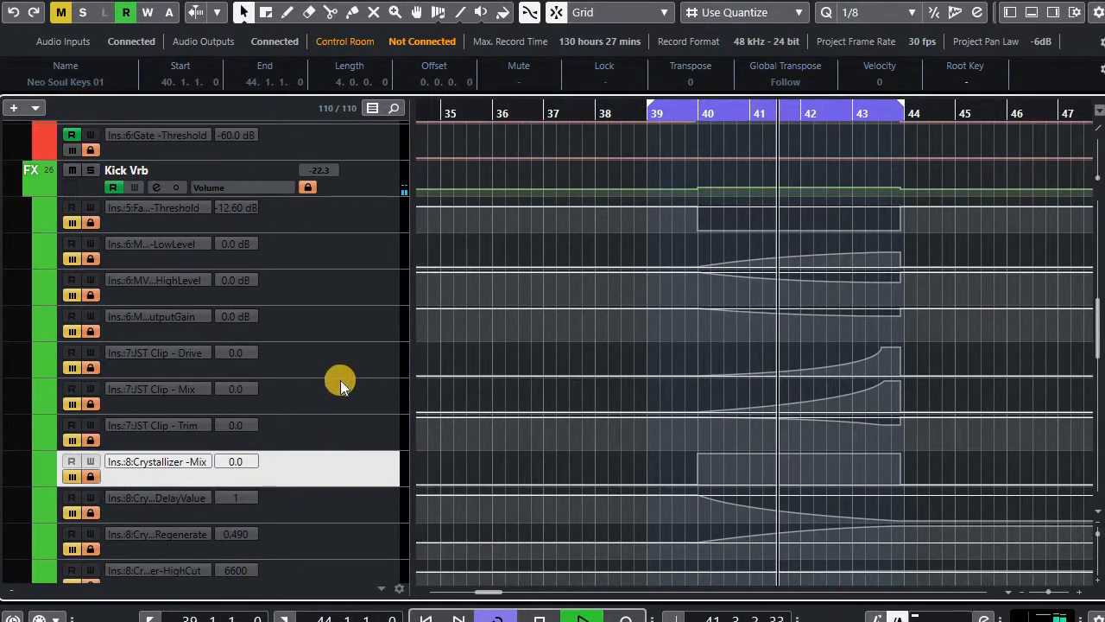
pyautogui.click(156, 187)
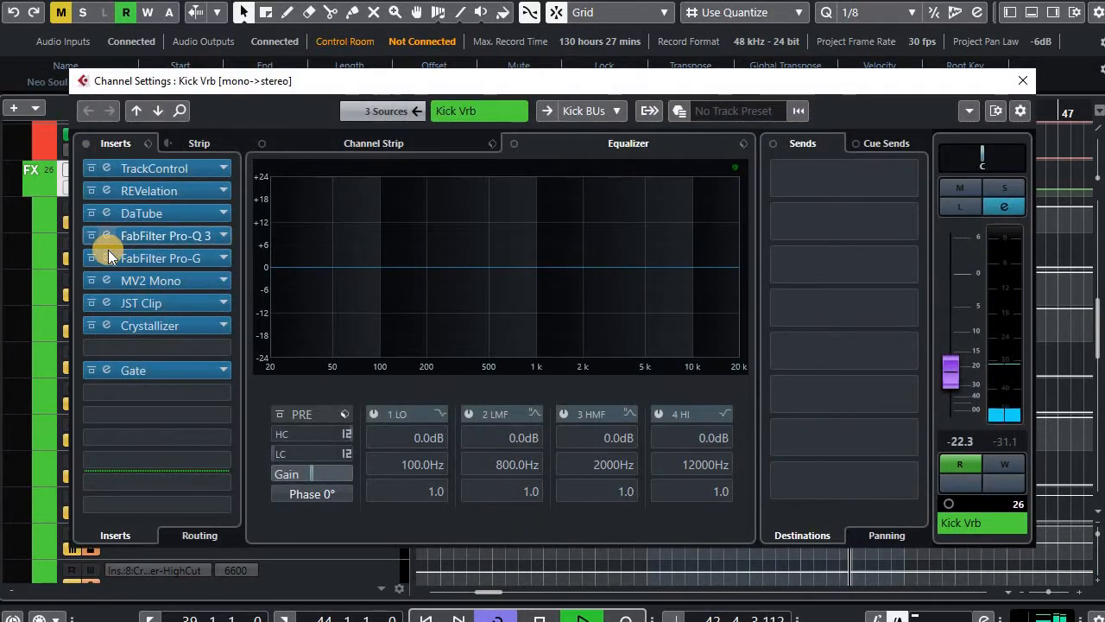
pyautogui.click(149, 257)
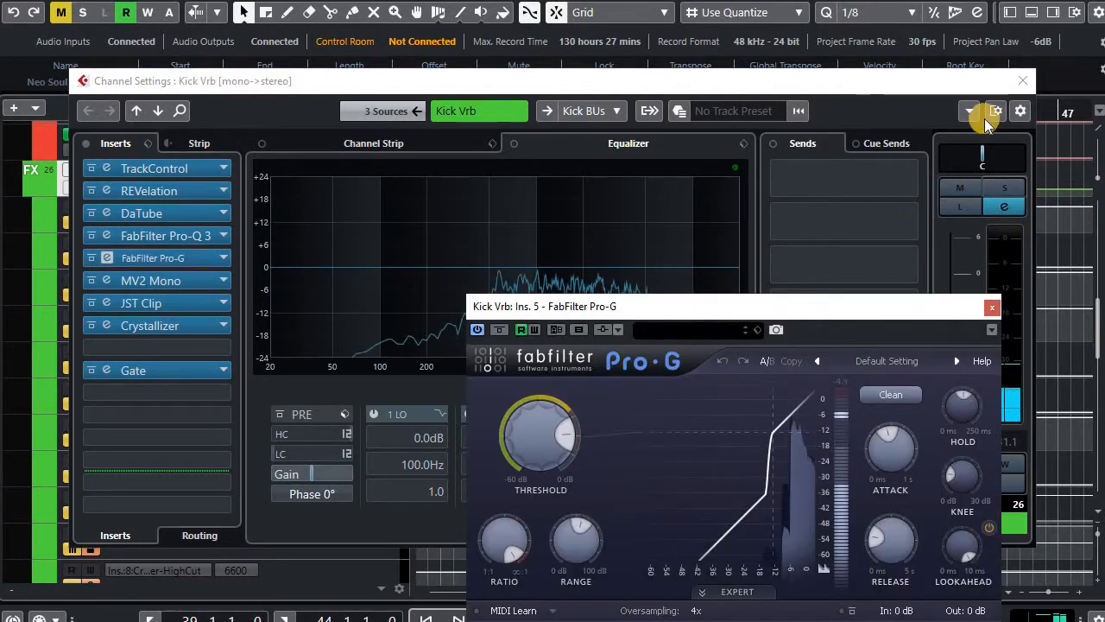
pyautogui.moveTo(739, 297); pyautogui.dragTo(739, 123)
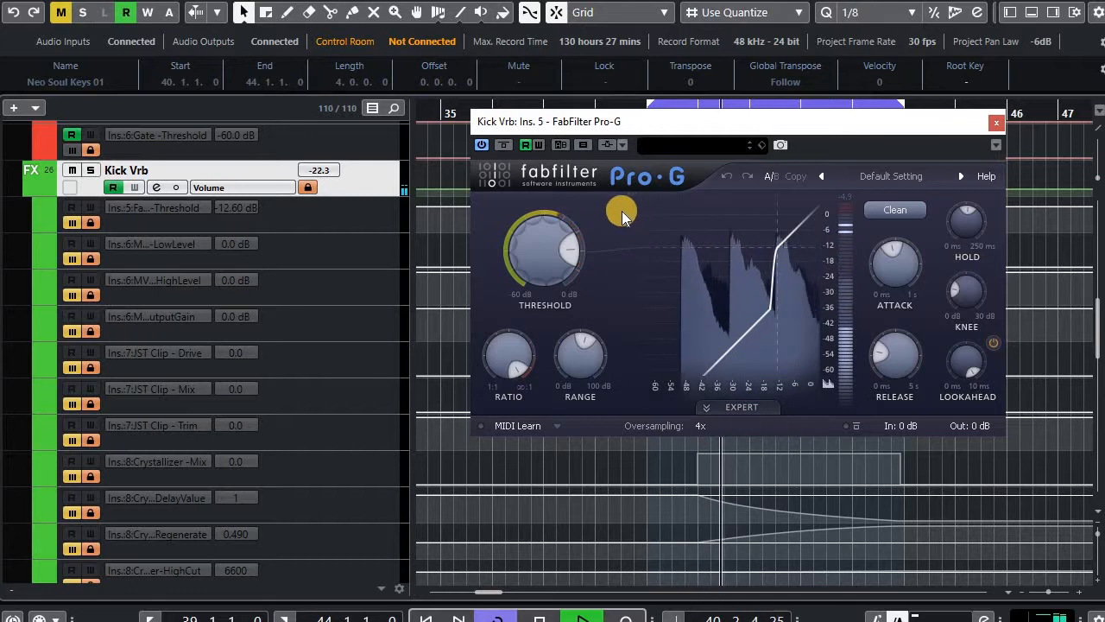
# Unmute the Kick Vrb Pro-G threshold automation, watch the gate during loop playback, and close the plugin window
pyautogui.click(73, 223)
pyautogui.moveTo(532, 243)
pyautogui.mouseDown()
pyautogui.moveTo(531, 235)
pyautogui.moveTo(526, 438)
pyautogui.moveTo(523, 255)
pyautogui.mouseUp()
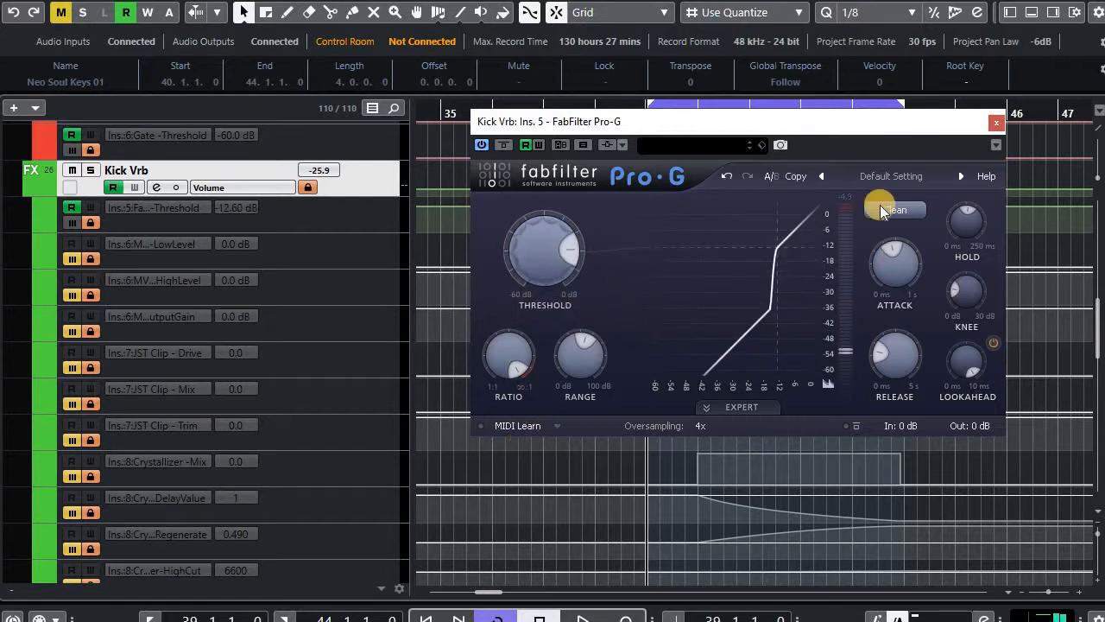
pyautogui.moveTo(816, 130); pyautogui.dragTo(908, 106)
pyautogui.moveTo(630, 247)
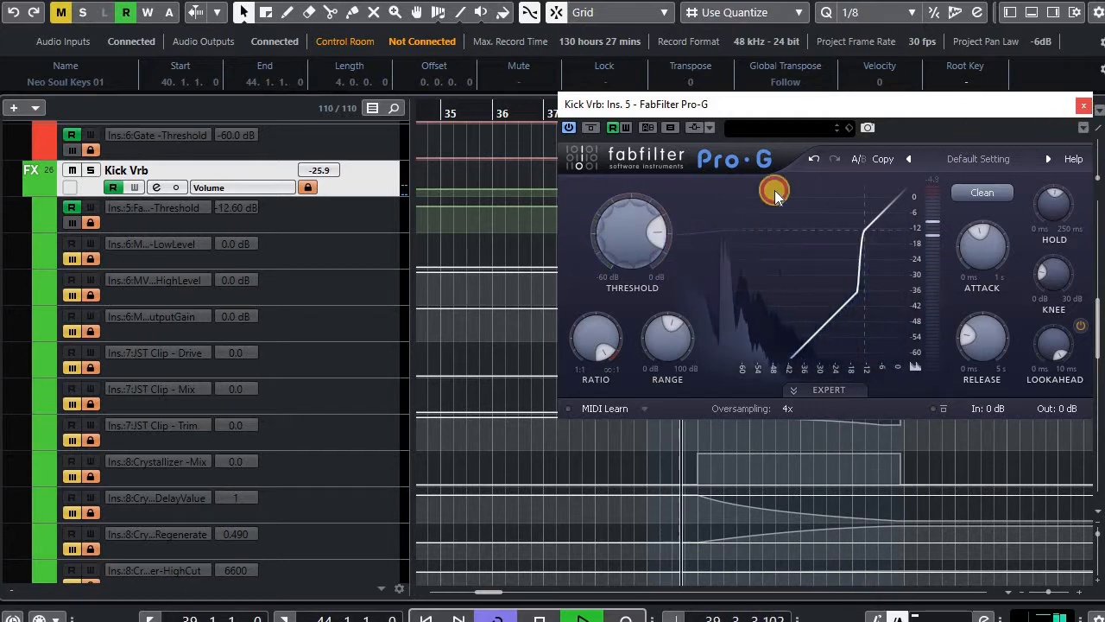
pyautogui.click(1084, 105)
# Open the Kick Vrb channel's MV2 Mono insert, close the channel settings, and bring the plugin window fully into view
pyautogui.click(154, 185)
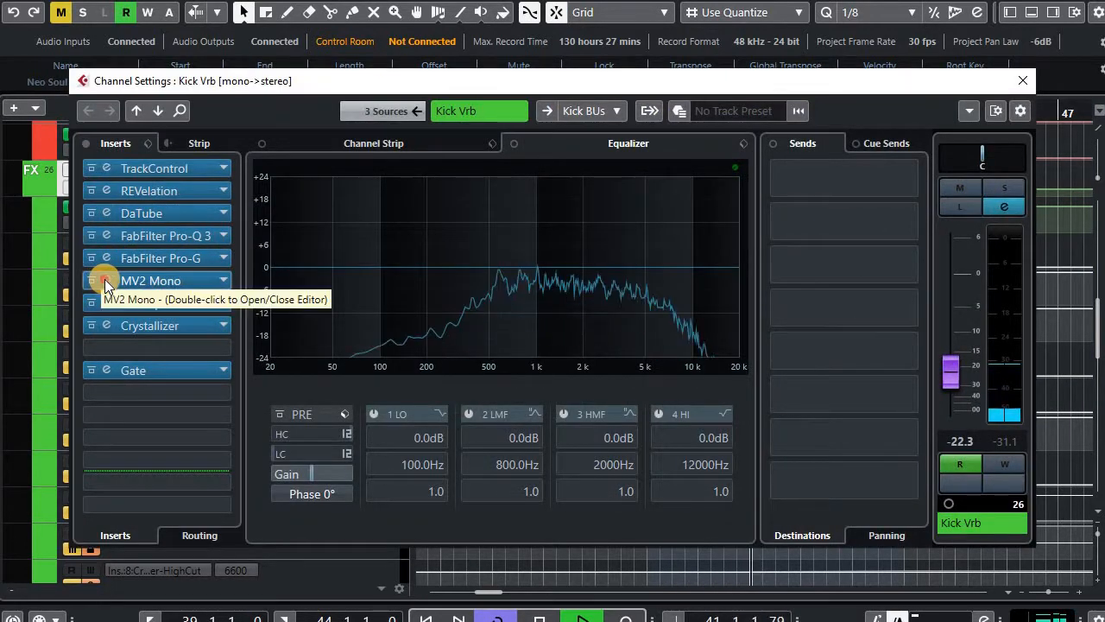
pyautogui.doubleClick(103, 280)
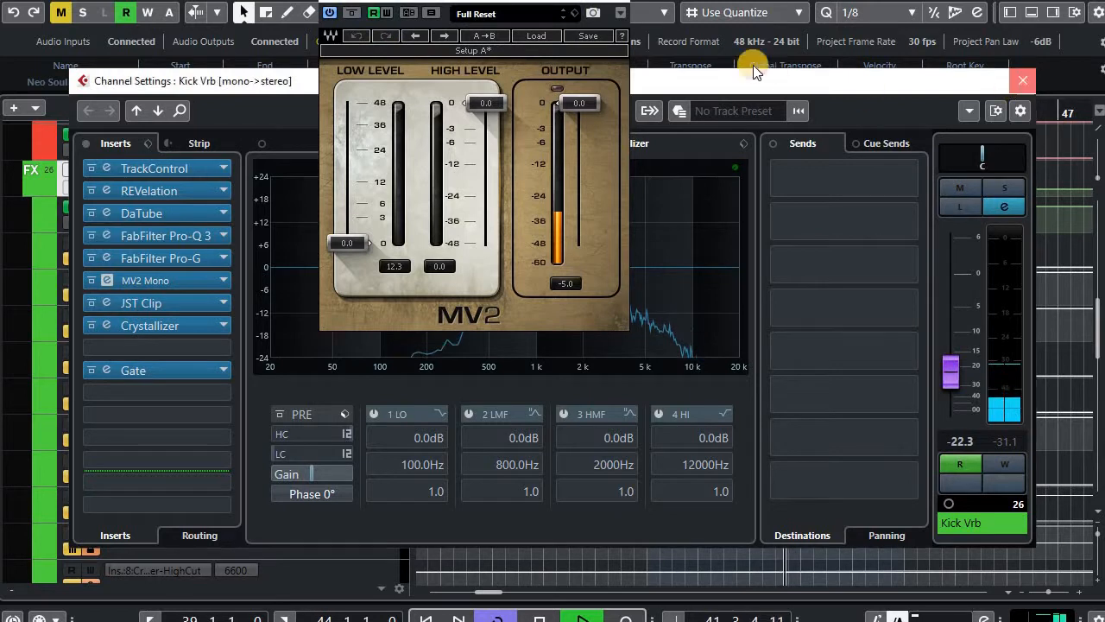
pyautogui.click(1022, 80)
pyautogui.moveTo(518, 0); pyautogui.dragTo(529, 59)
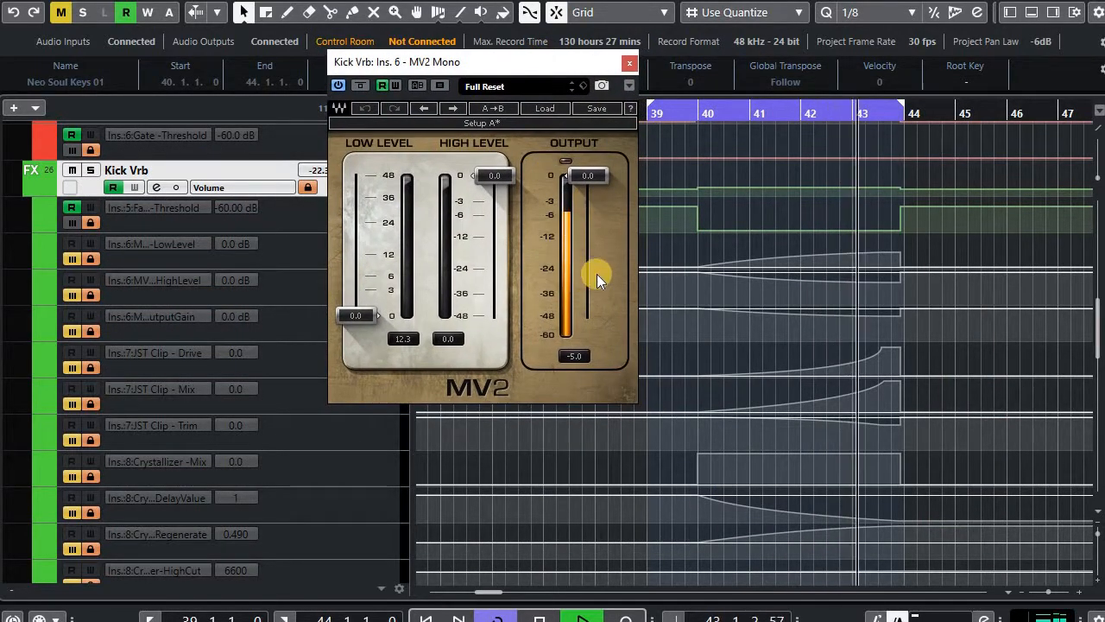
# Unmute the MV2 low level, high level and output gain automation during loop playback, and close the MV2 window
pyautogui.click(71, 259)
pyautogui.click(68, 294)
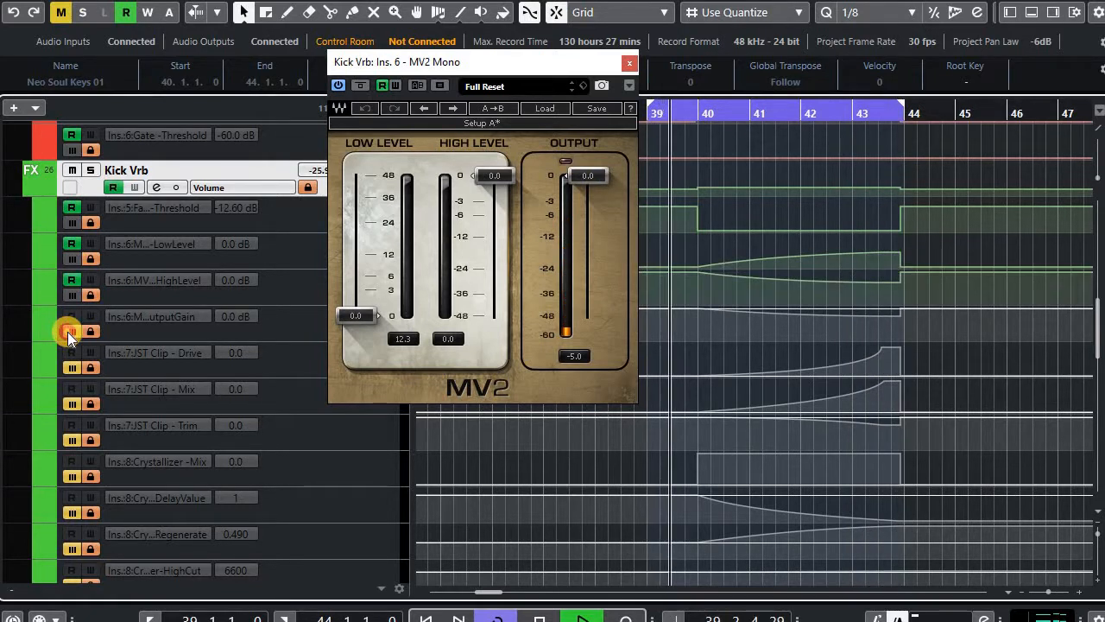
pyautogui.click(67, 332)
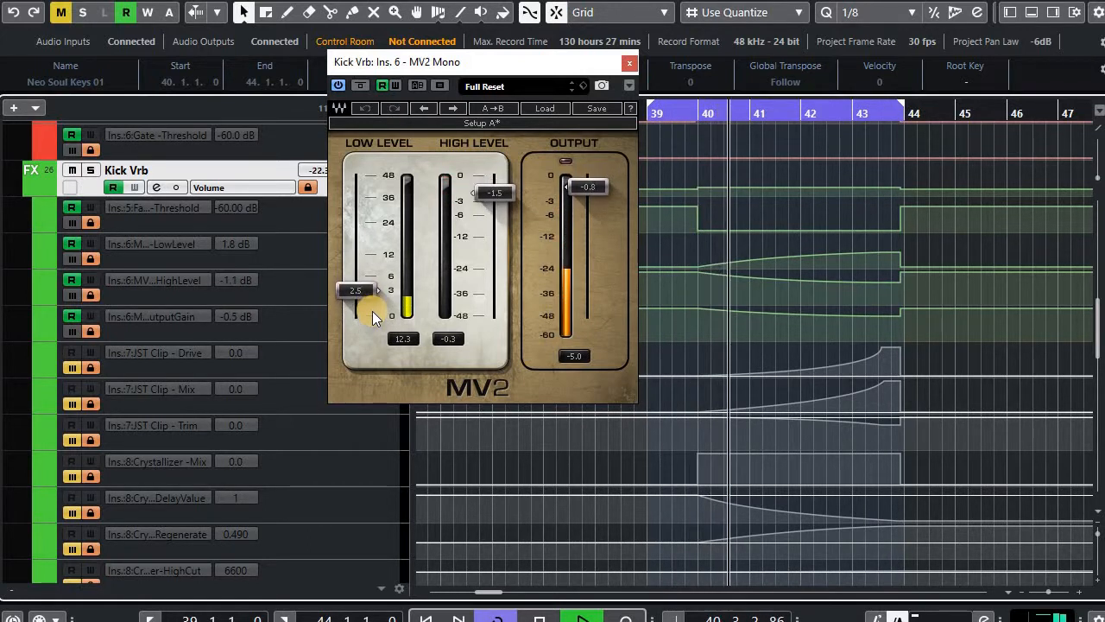
pyautogui.click(628, 64)
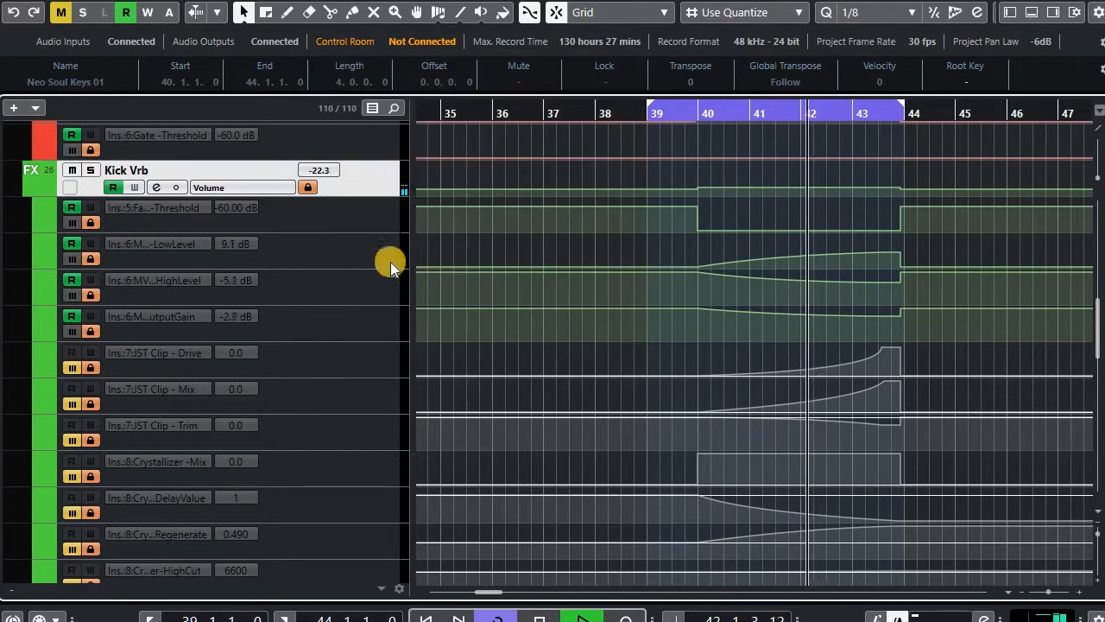
# Open the Kick Vrb channel's JST Clip insert, close the channel settings, and bring the plugin window fully into view
pyautogui.click(154, 186)
pyautogui.click(106, 303)
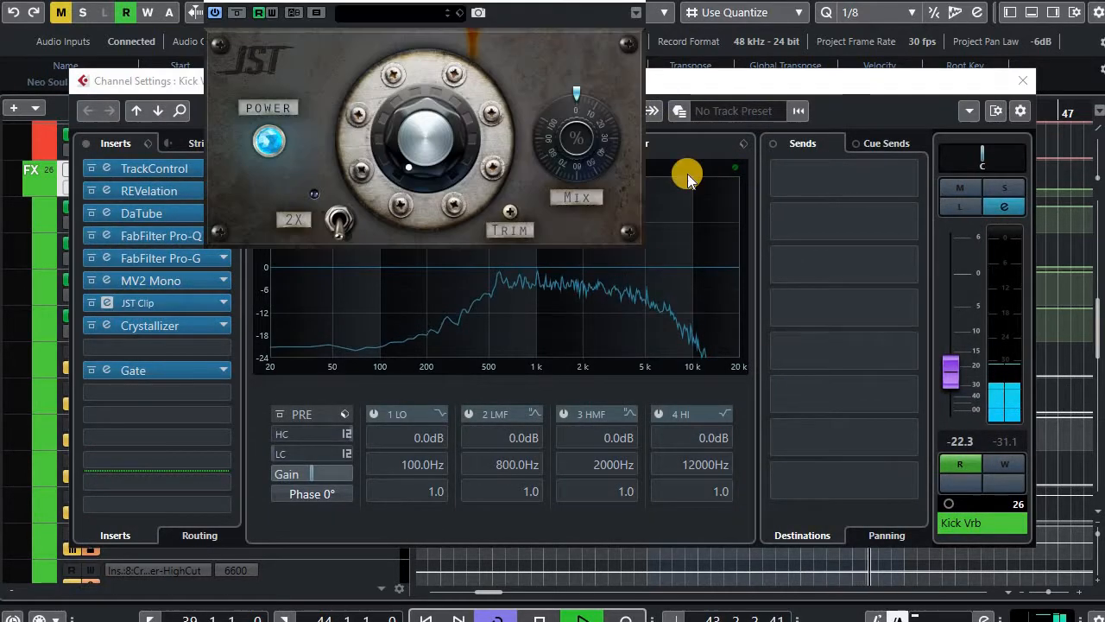
pyautogui.click(1023, 80)
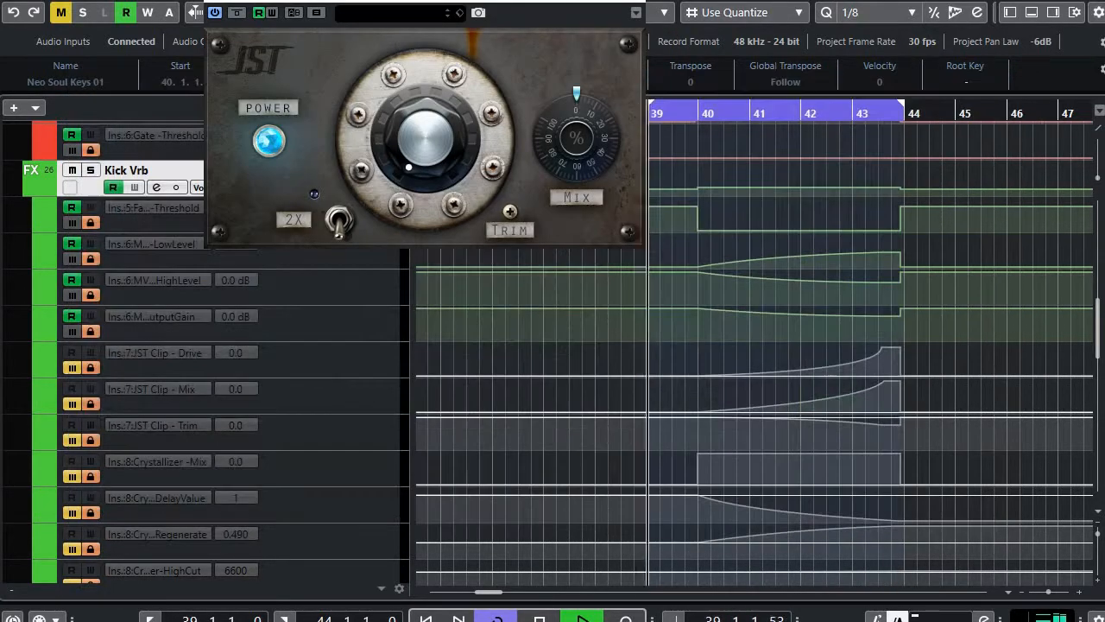
pyautogui.moveTo(542, 1); pyautogui.dragTo(527, 57)
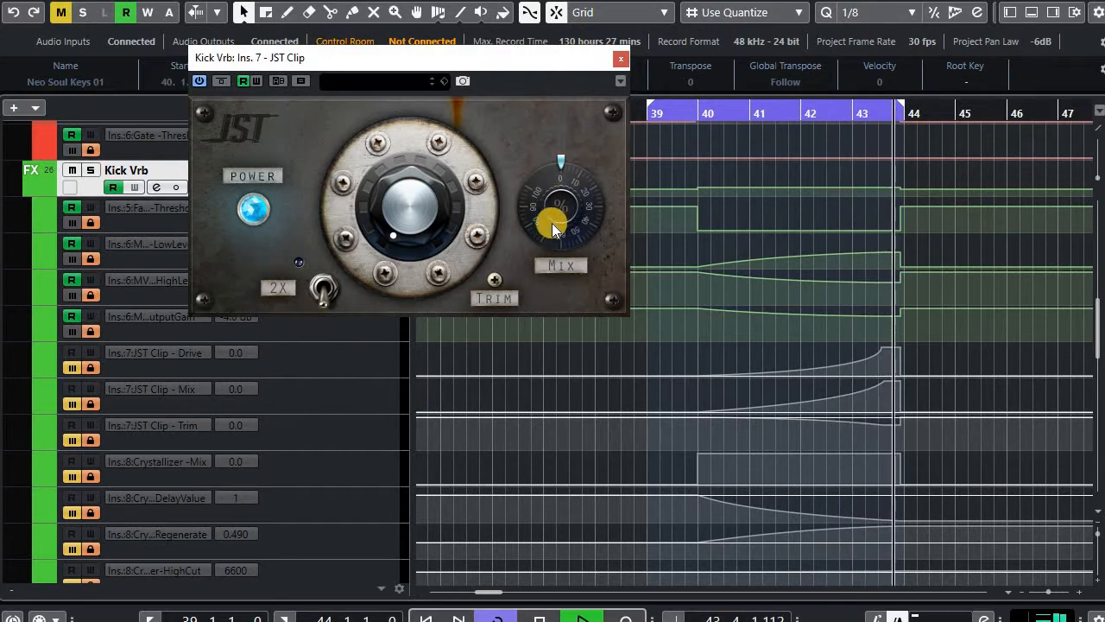
# Demonstrate JST Clip's mix control by turning it up to 100% and back down to 0
pyautogui.click(526, 271)
pyautogui.moveTo(553, 263); pyautogui.dragTo(595, 74)
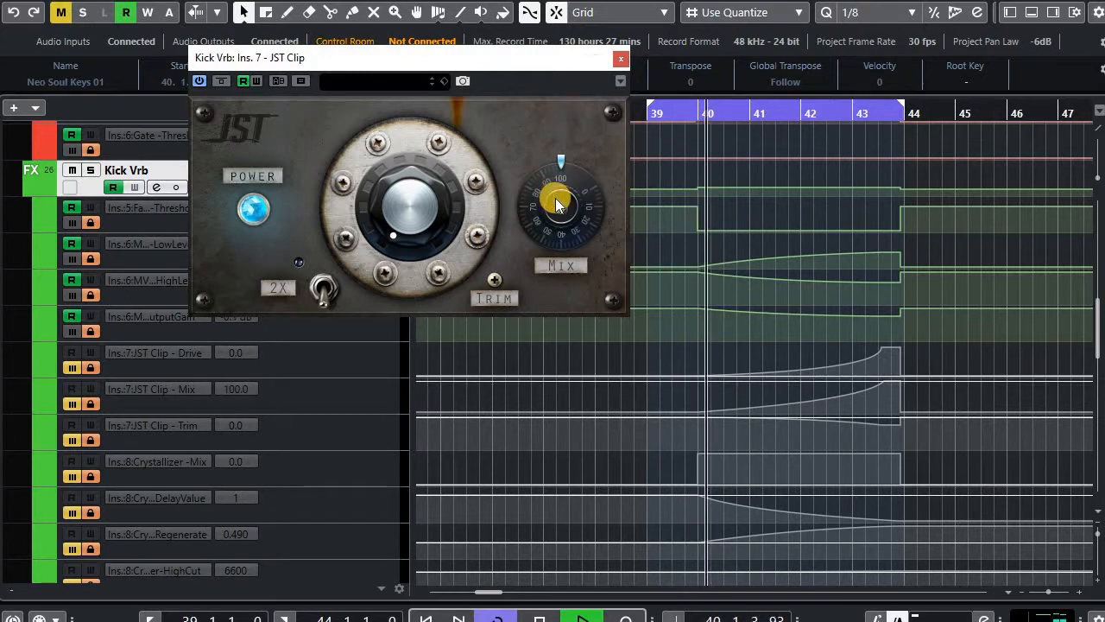
pyautogui.moveTo(557, 204); pyautogui.dragTo(525, 474)
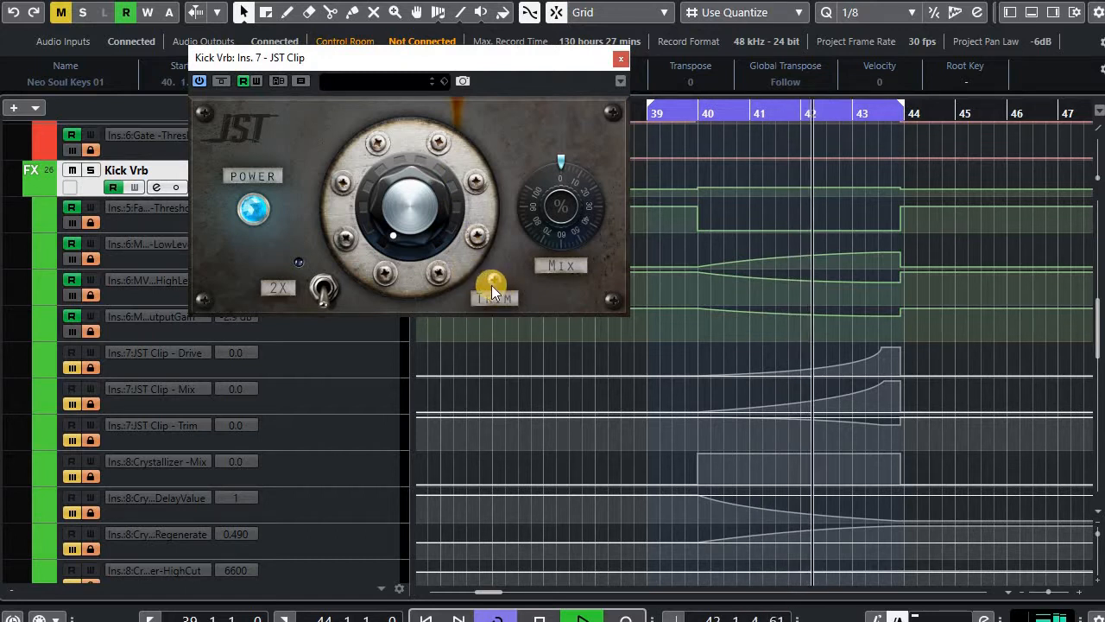
# Unmute the JST Clip drive, mix and trim automation during loop playback, and close the JST Clip window
pyautogui.click(72, 372)
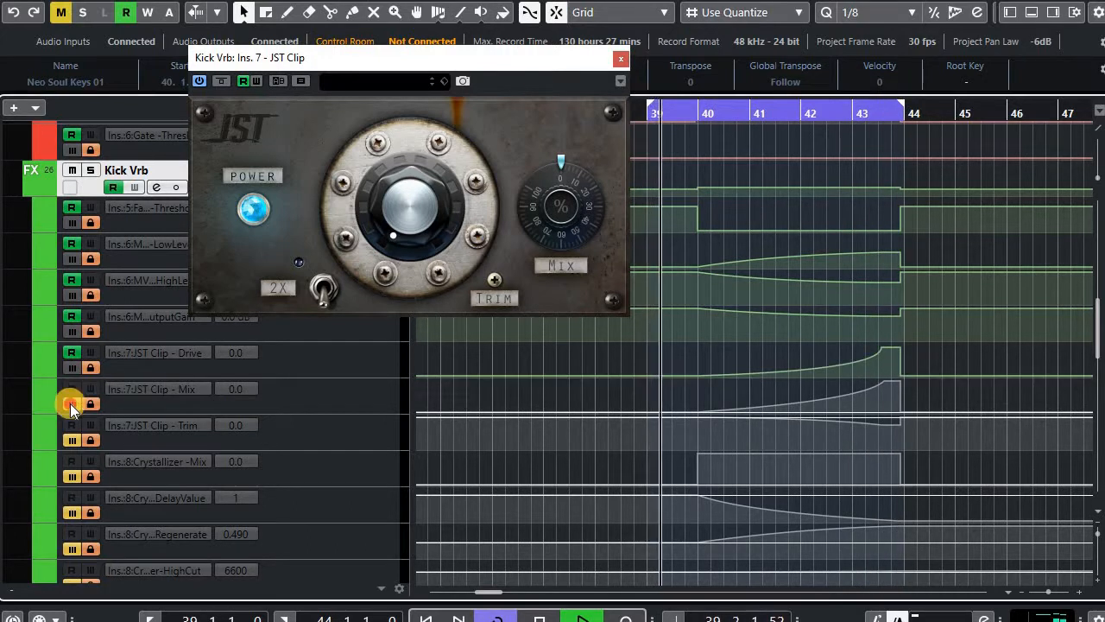
pyautogui.click(70, 403)
pyautogui.click(71, 439)
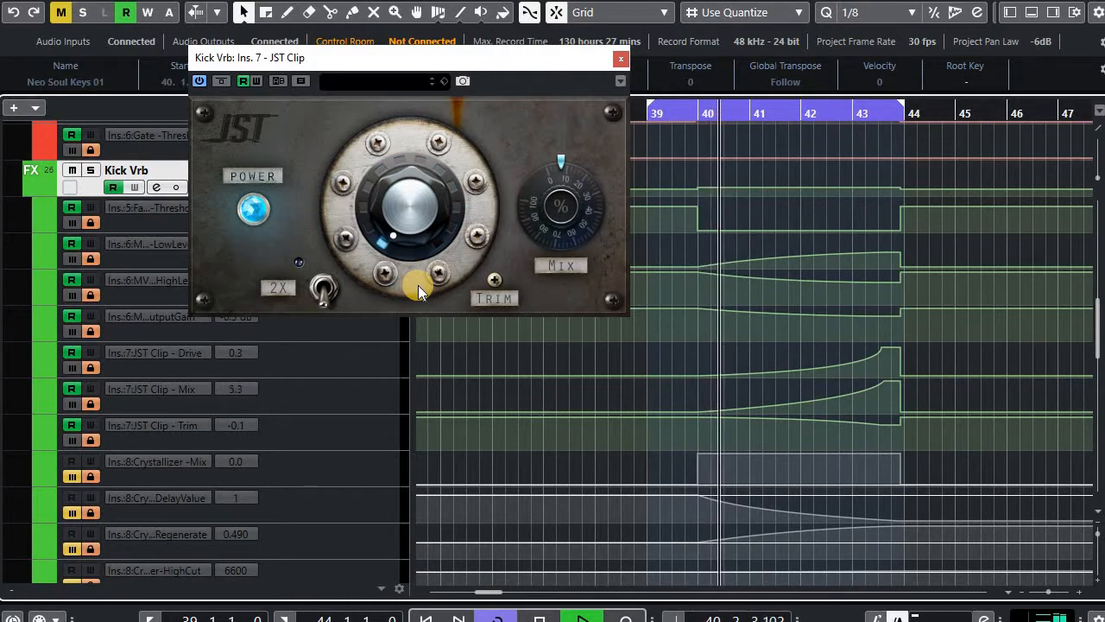
pyautogui.click(618, 60)
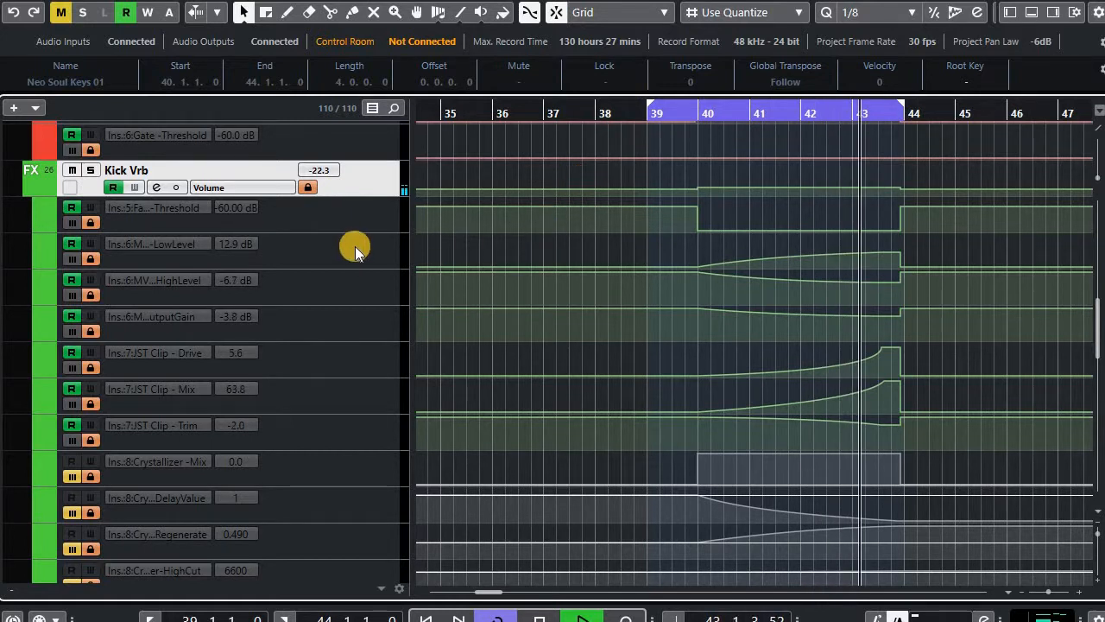
# Open the Kick Vrb channel's Crystallizer insert, close the channel settings, and place the plugin window clear of the lane names
pyautogui.click(157, 186)
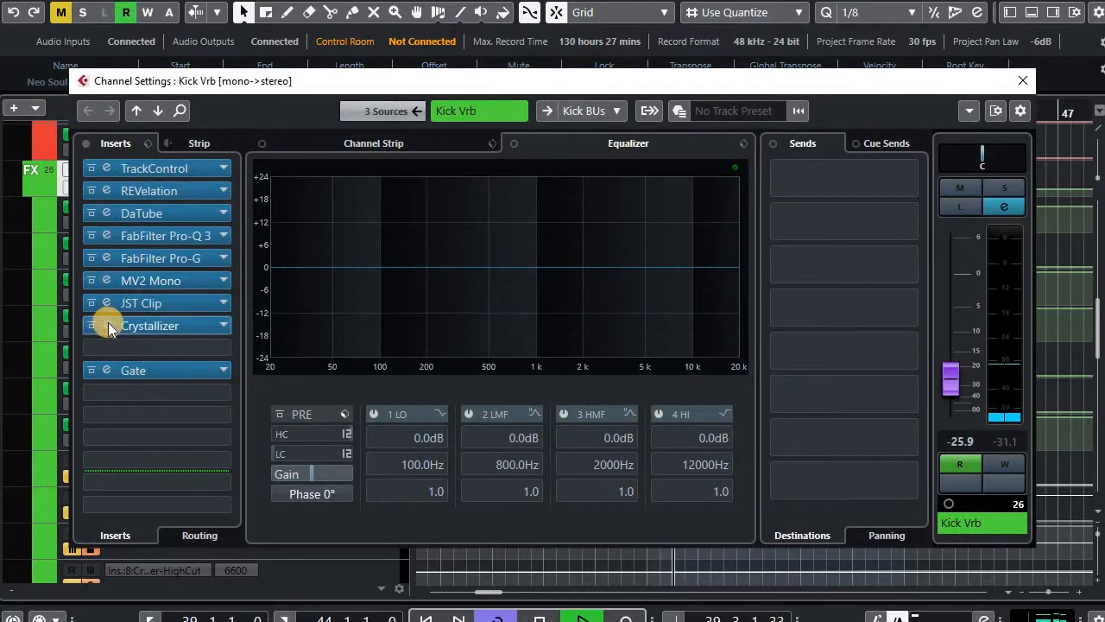
pyautogui.click(107, 326)
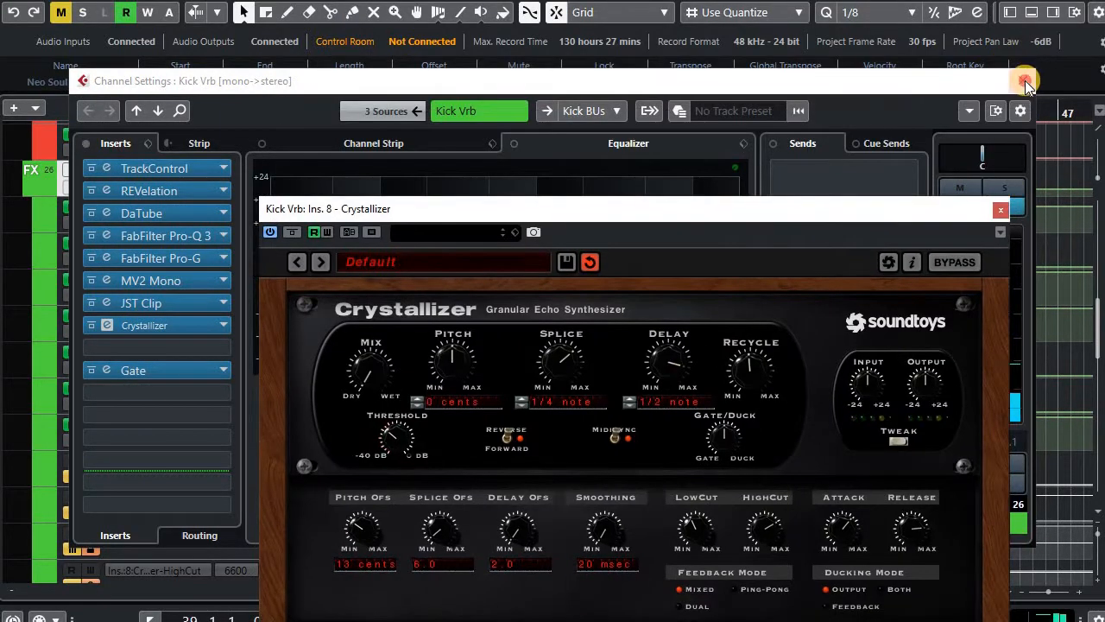
pyautogui.click(1025, 80)
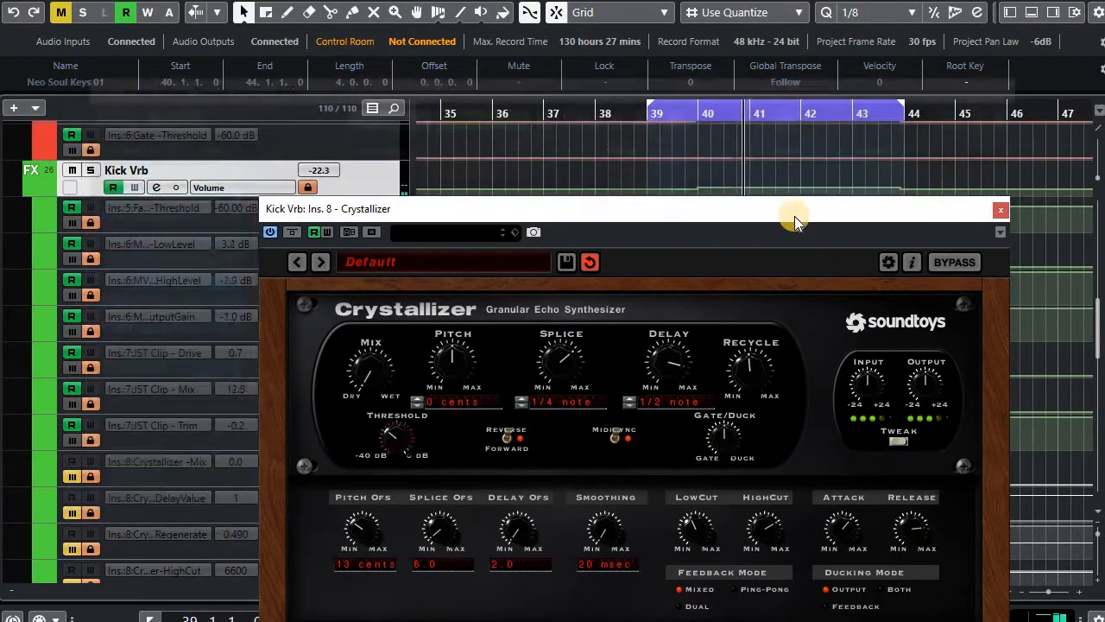
pyautogui.moveTo(795, 216); pyautogui.dragTo(945, 20)
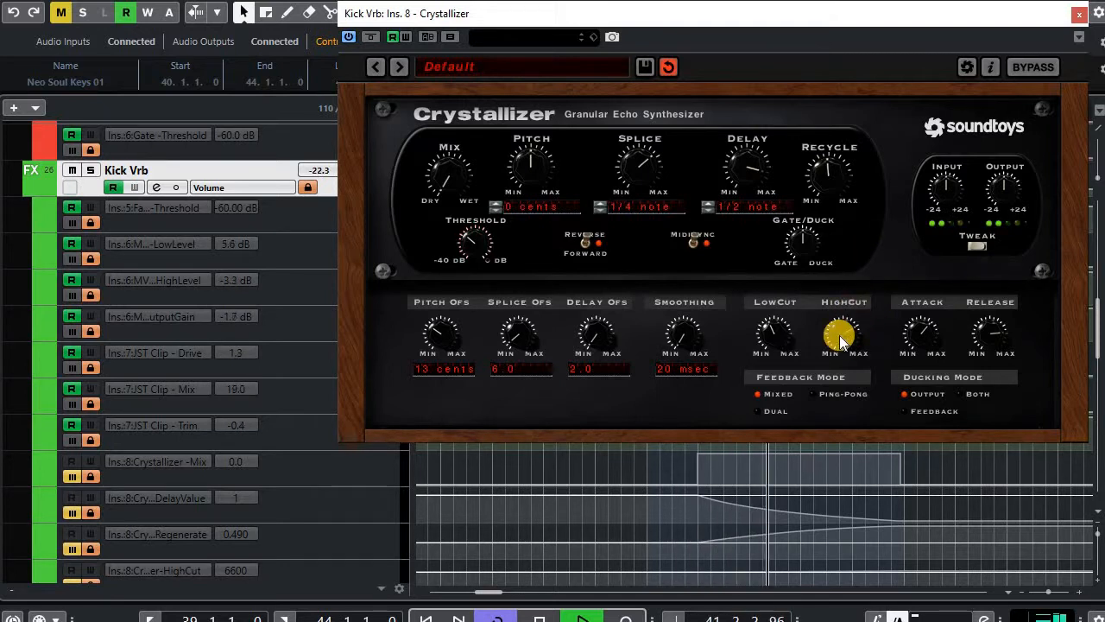
pyautogui.moveTo(787, 19)
pyautogui.mouseDown()
pyautogui.moveTo(547, 4)
pyautogui.moveTo(808, 13)
pyautogui.mouseUp()
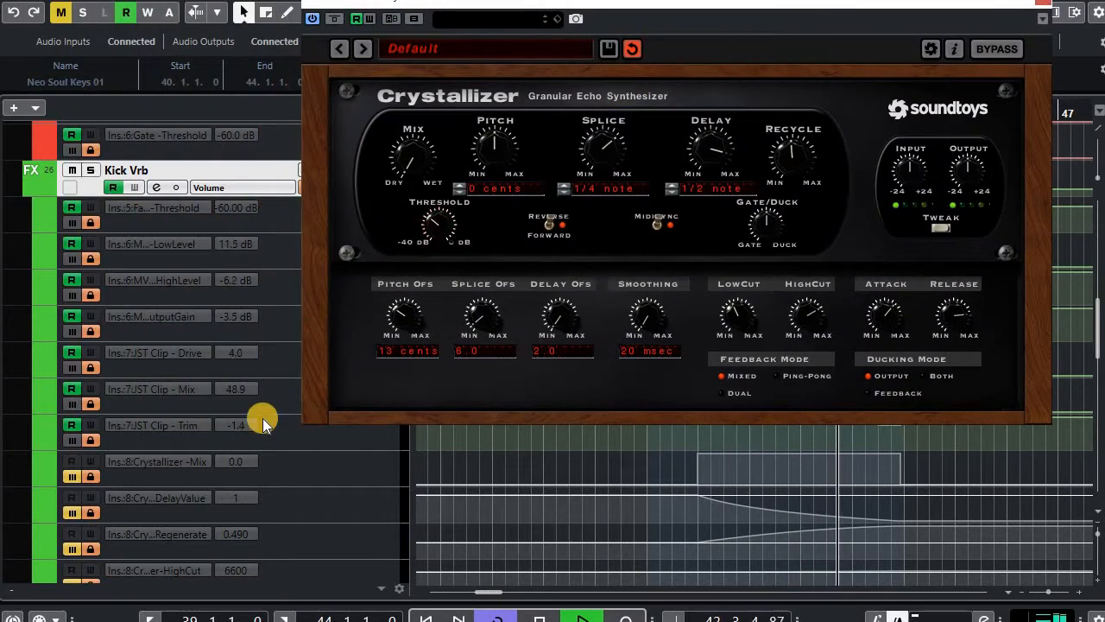
# Unmute the Crystallizer mix, delay value, regenerate and high cut automation, play the loop, and close the plugin window
pyautogui.scroll(-3, 292, 412)
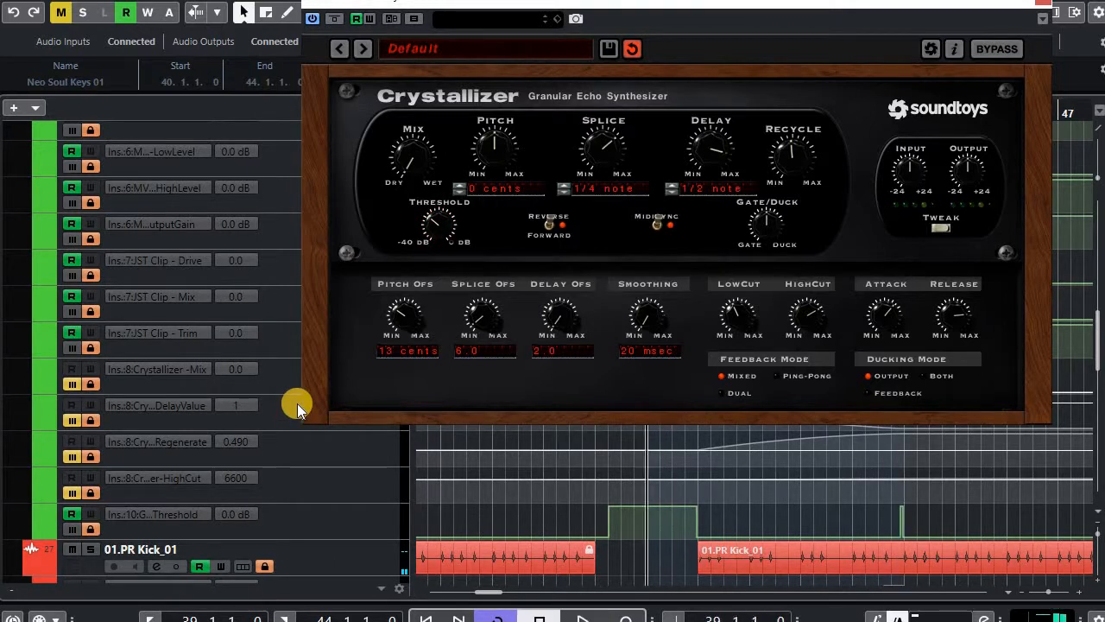
pyautogui.click(71, 386)
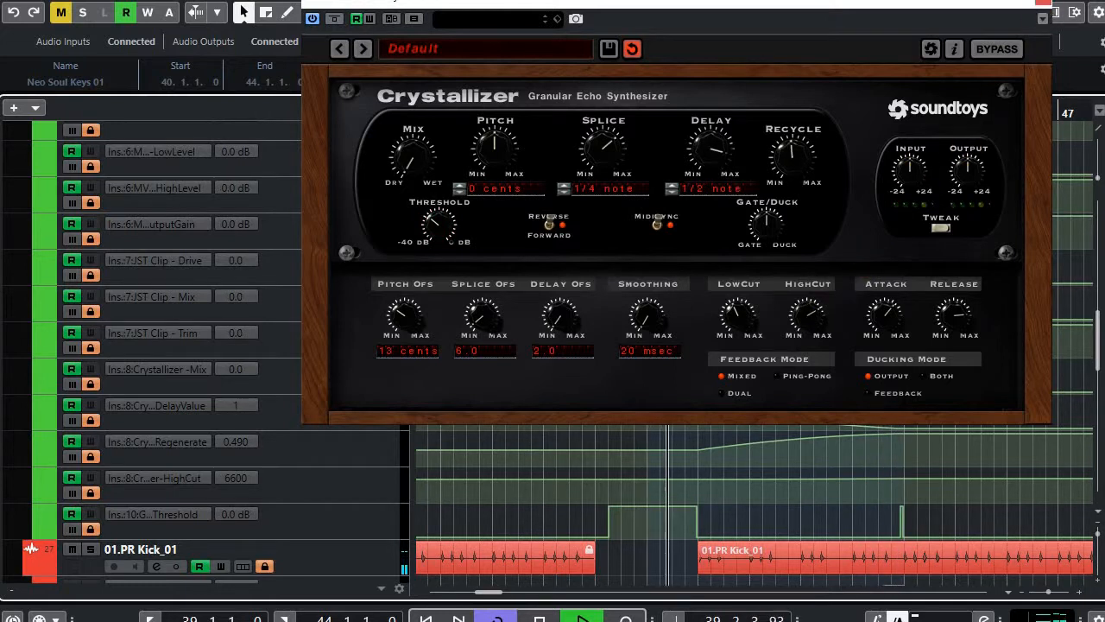
pyautogui.click(1043, 2)
# Unmute the 03.Warehouse Kick_01 insert frequency automation and the 01.PR Kick_01 send level automation while the loop plays
pyautogui.scroll(-2, 834, 231)
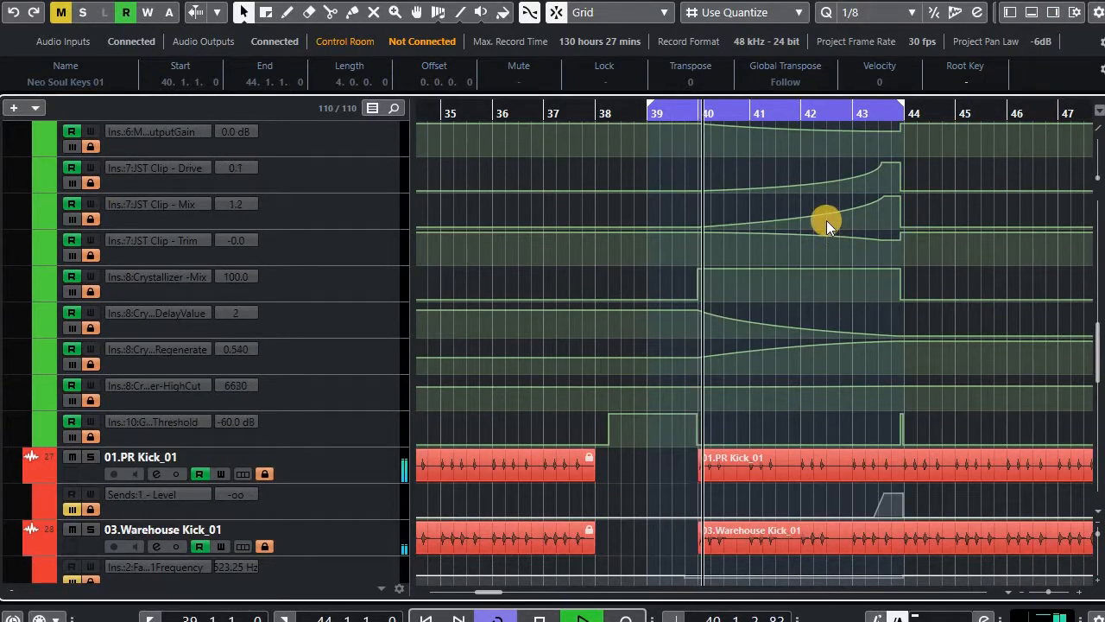
pyautogui.scroll(-2, 825, 207)
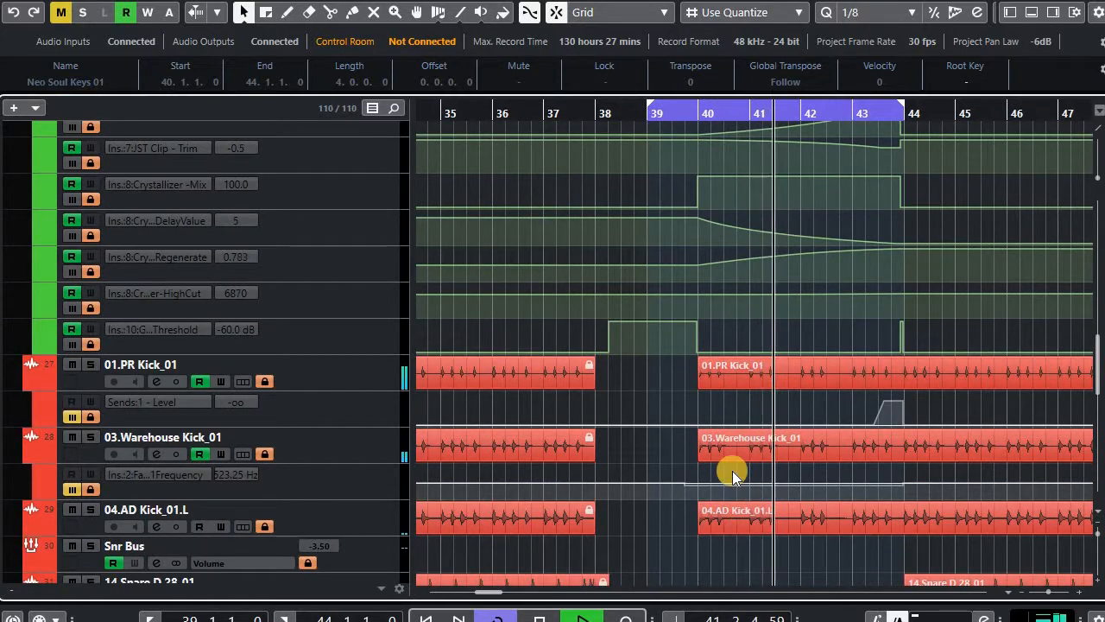
pyautogui.click(71, 488)
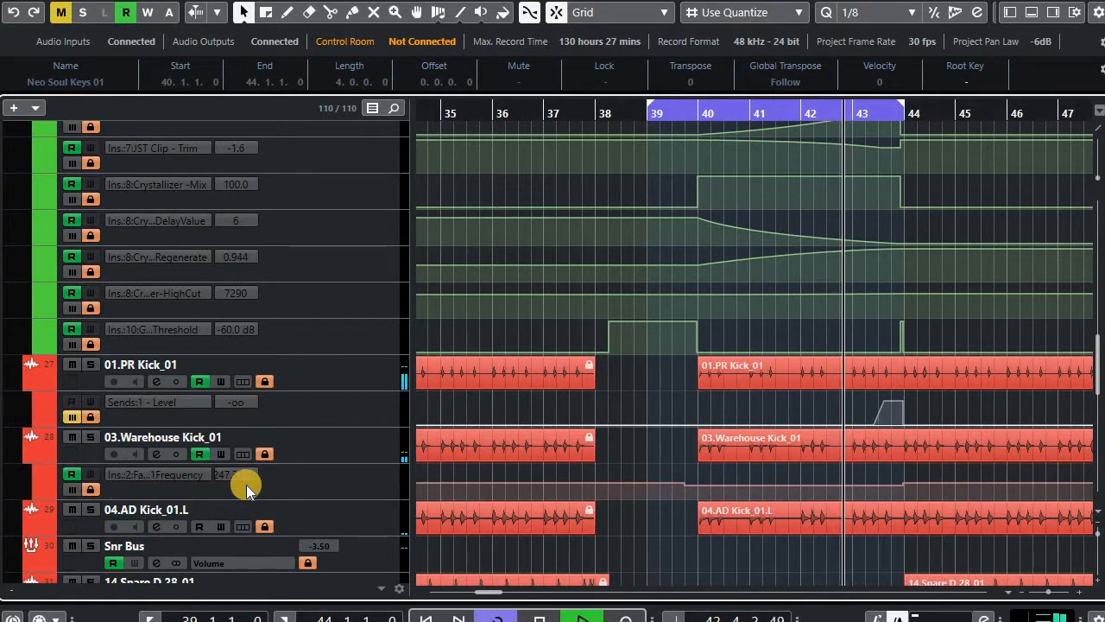
pyautogui.click(76, 422)
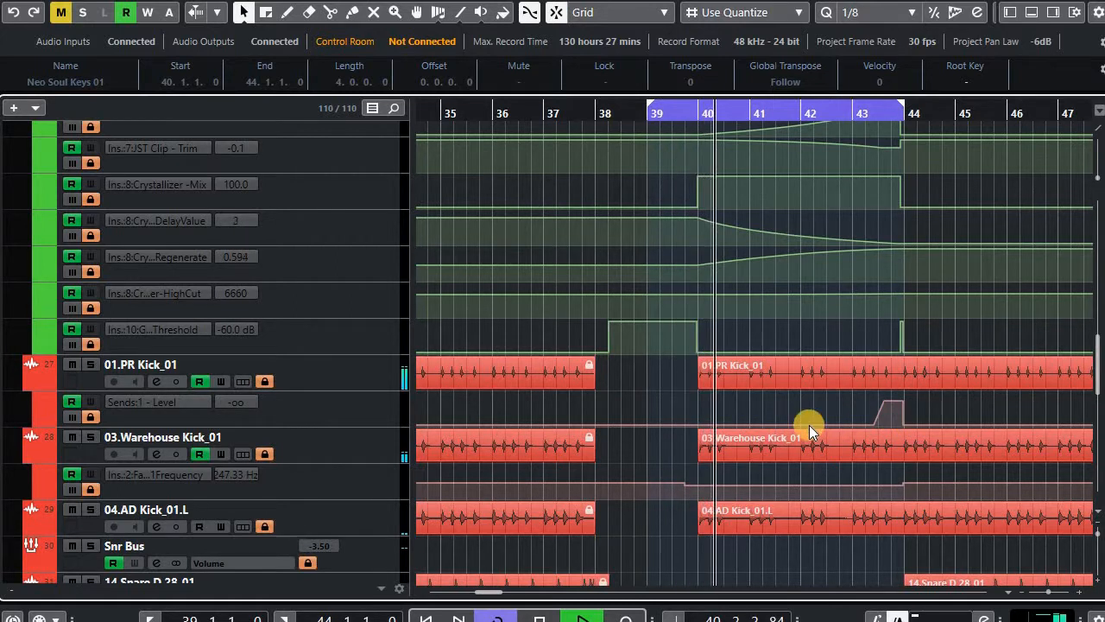
# Review the re-enabled Kick Vrb and Kick BUs automation lanes while the loop plays, and stop playback
pyautogui.scroll(2, 720, 415)
pyautogui.scroll(6, 720, 415)
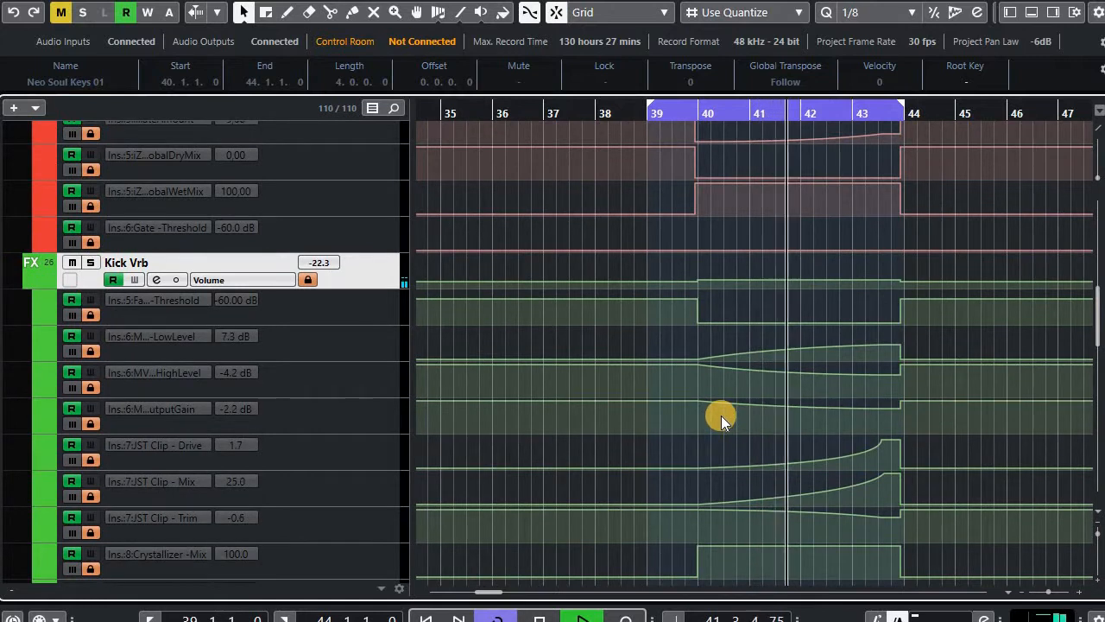
pyautogui.scroll(4, 722, 416)
pyautogui.scroll(2, 721, 415)
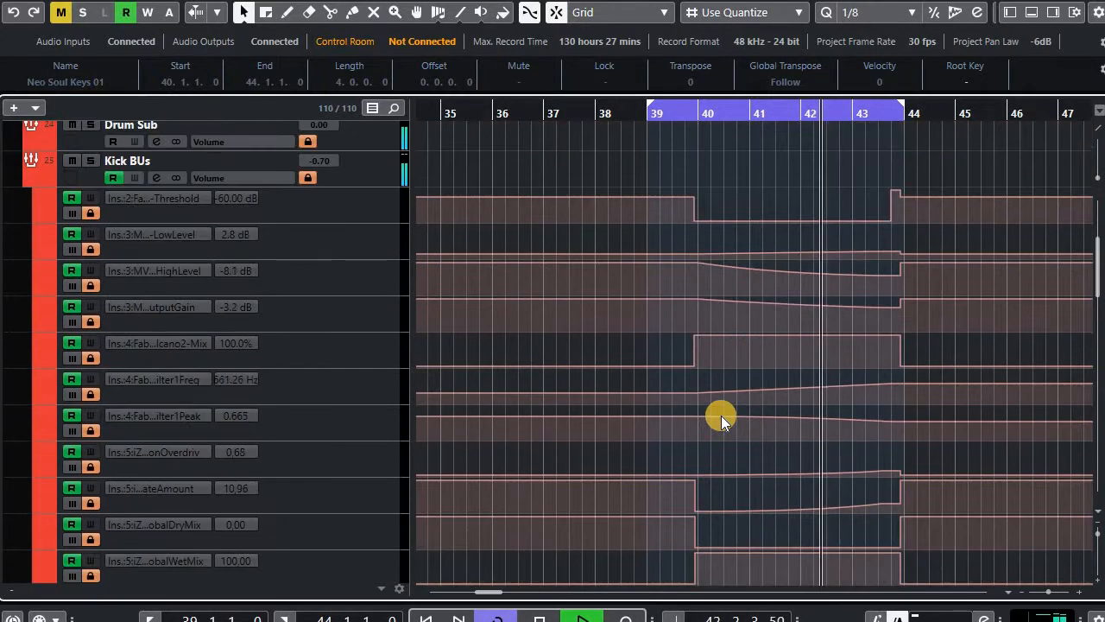
pyautogui.scroll(-1, 721, 415)
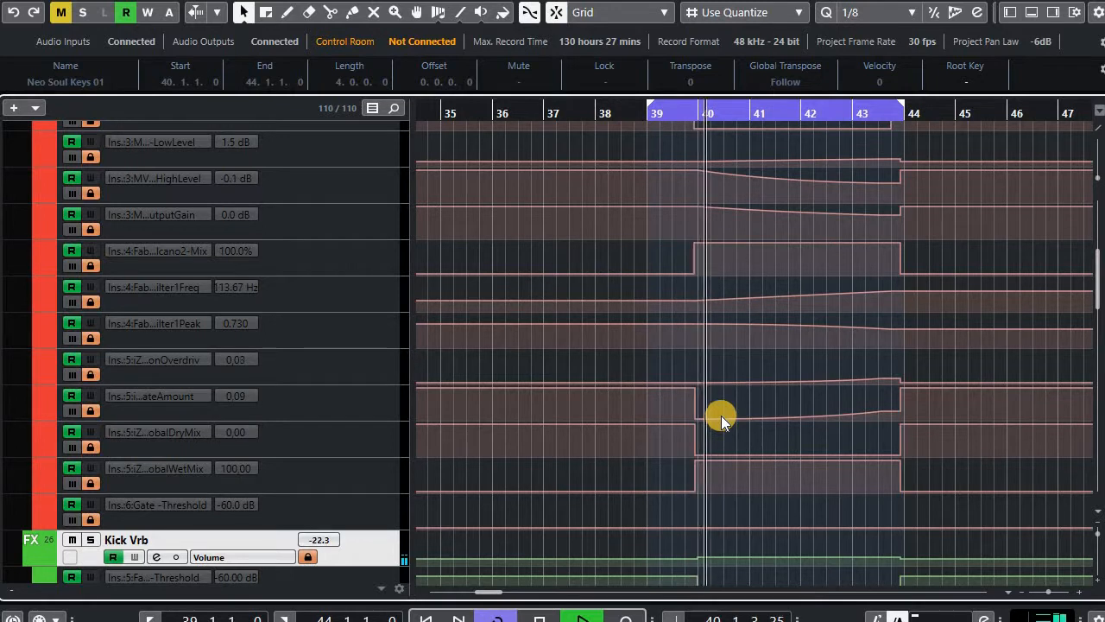
pyautogui.press('space')
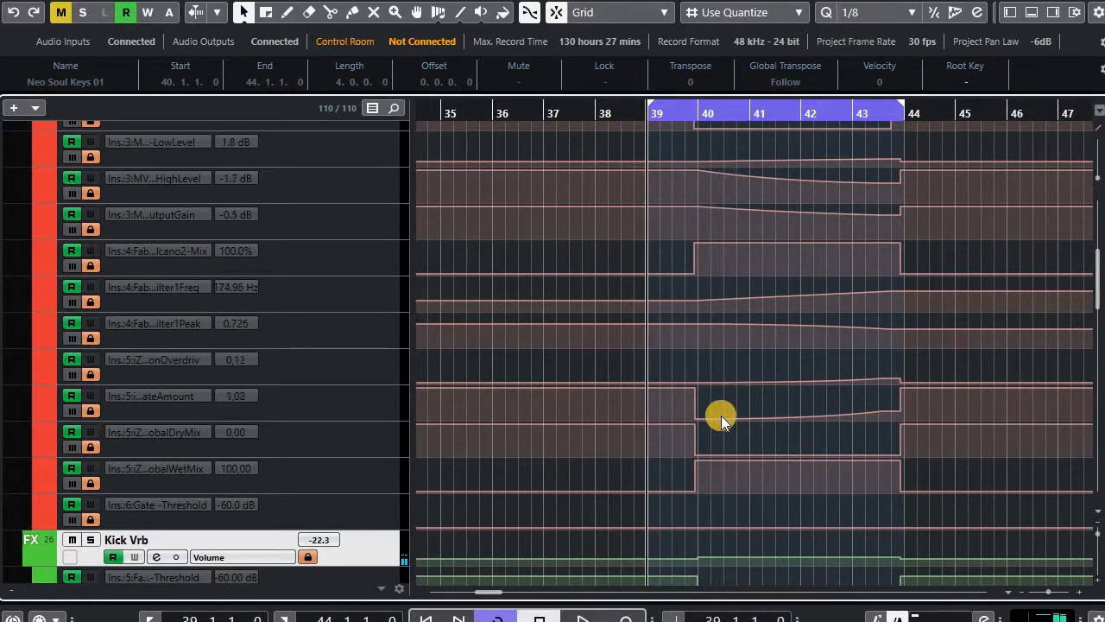
pyautogui.scroll(2, 358, 394)
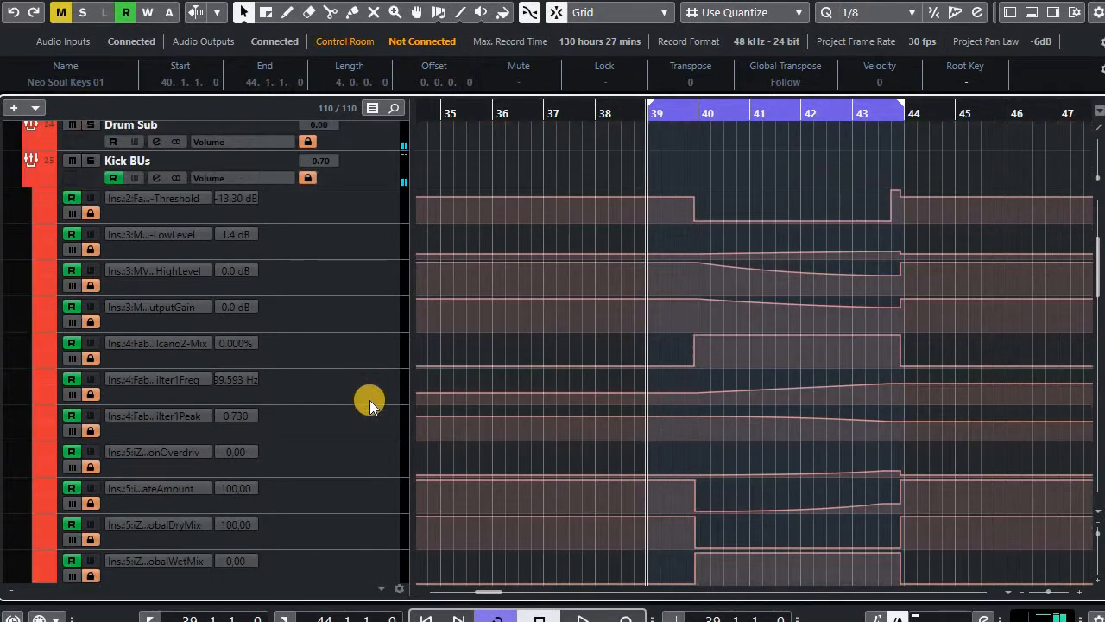
# Mute the Kick Vrb channel's Crystallizer high cut, regenerate, delay value and mix automation
pyautogui.scroll(-3, 372, 399)
pyautogui.scroll(-4, 372, 399)
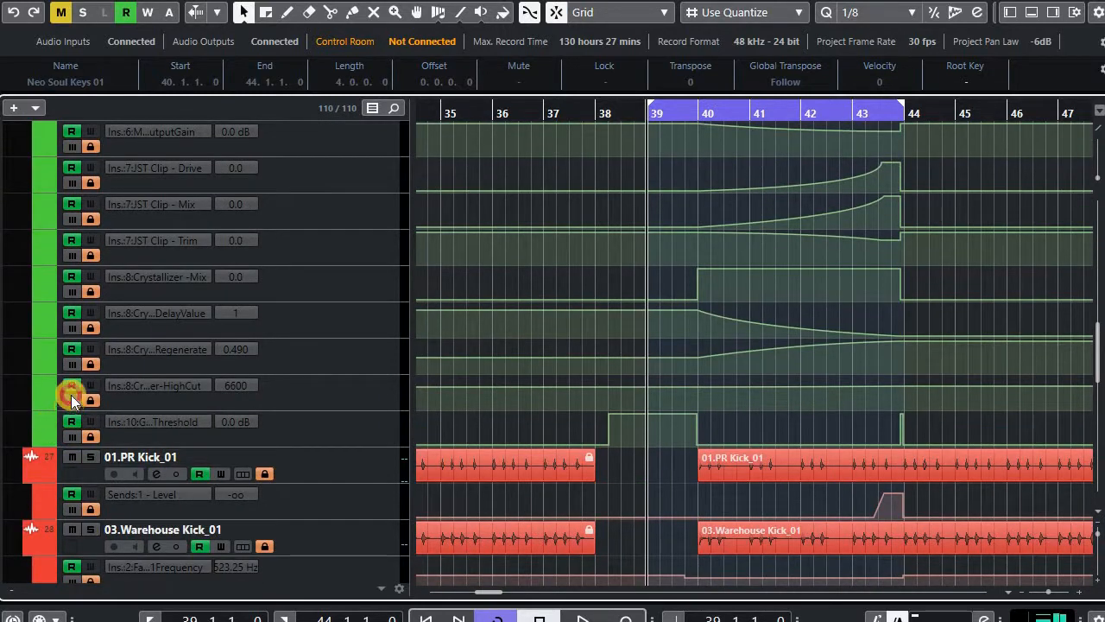
pyautogui.click(69, 397)
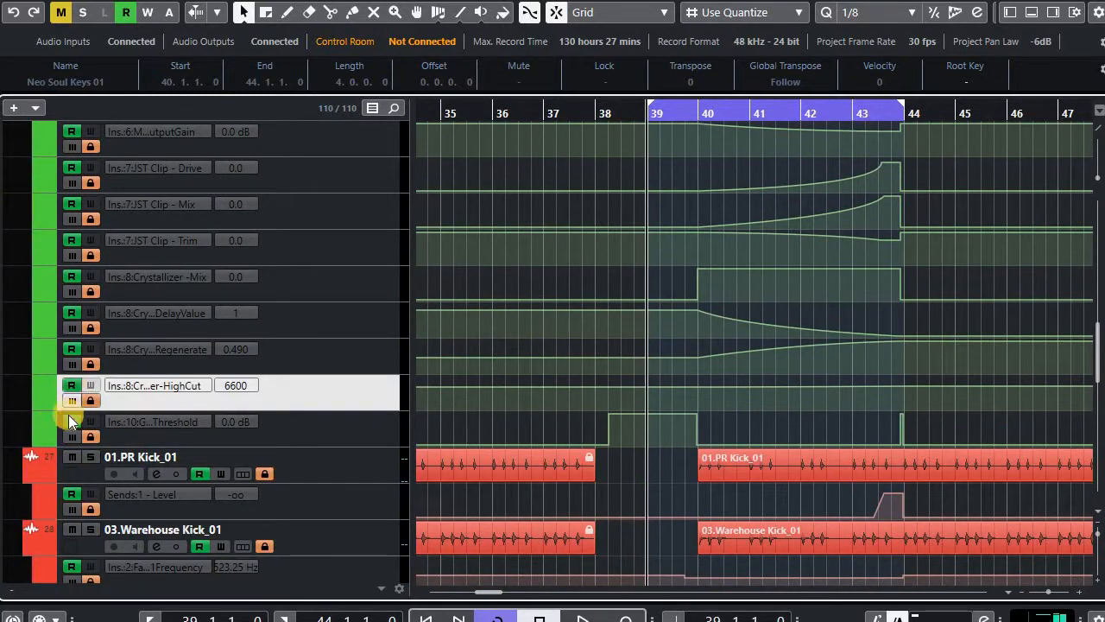
pyautogui.click(71, 363)
pyautogui.click(71, 328)
pyautogui.click(72, 292)
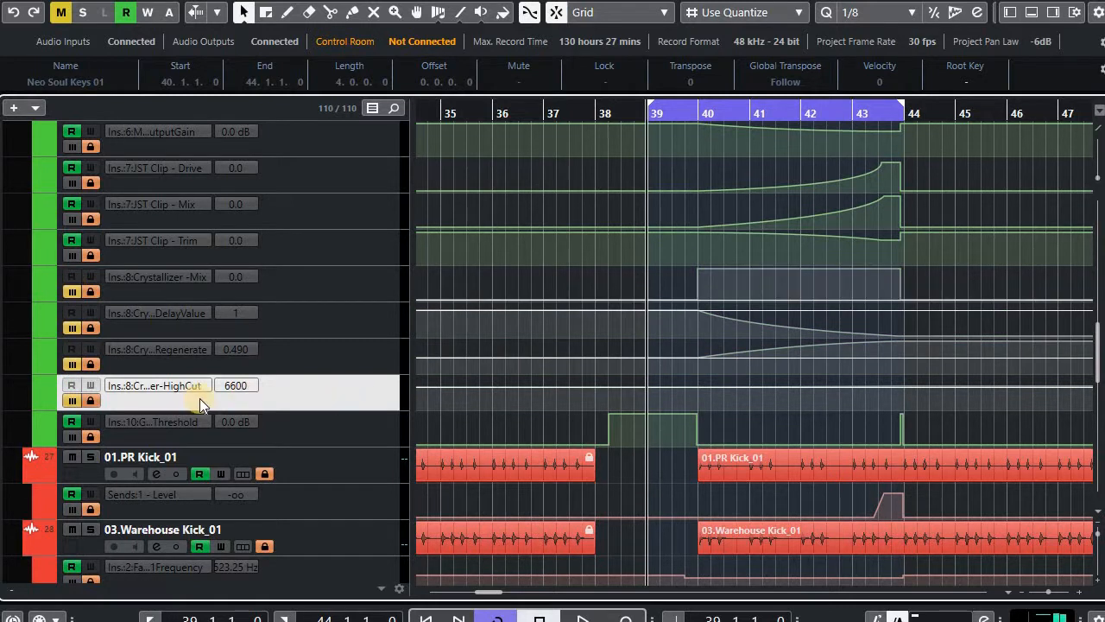
# Mute the Kick Vrb channel's JST Clip trim, mix and drive automation
pyautogui.scroll(2, 199, 398)
pyautogui.click(71, 440)
pyautogui.click(70, 404)
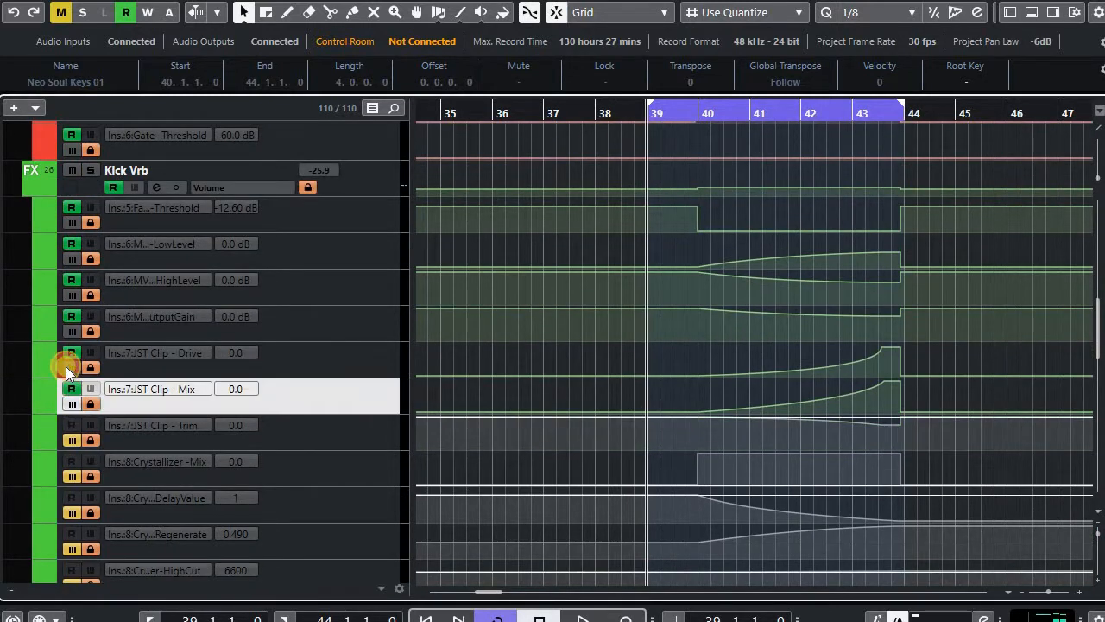
pyautogui.click(67, 364)
# Mute the Kick Vrb channel's insert 6 output gain, high level and low level automation and its insert 5 threshold automation
pyautogui.click(70, 330)
pyautogui.click(71, 296)
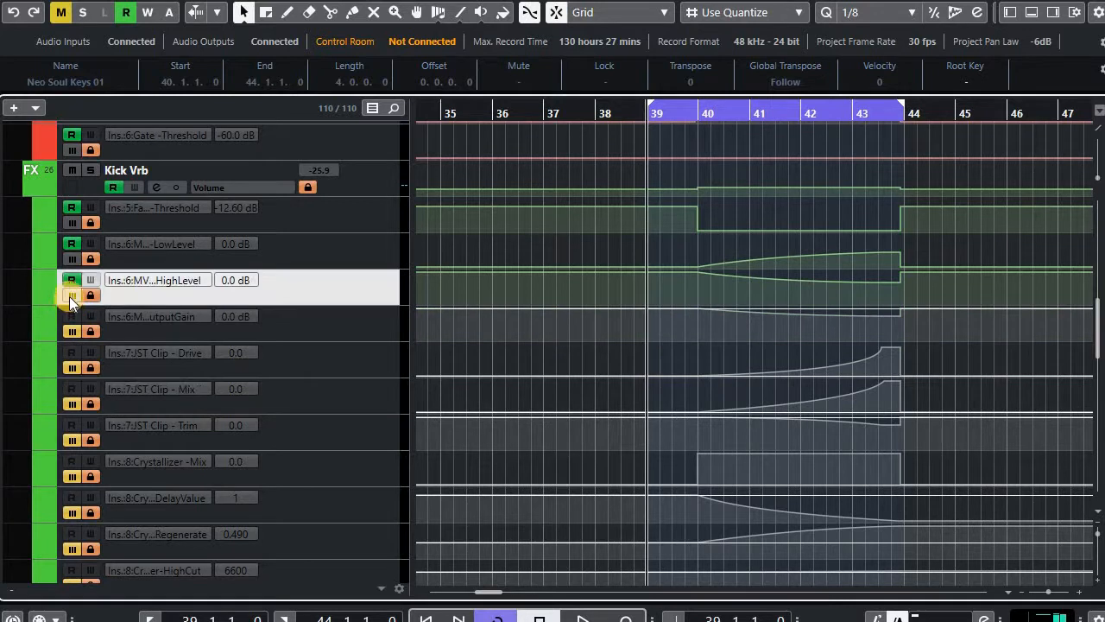
pyautogui.click(66, 256)
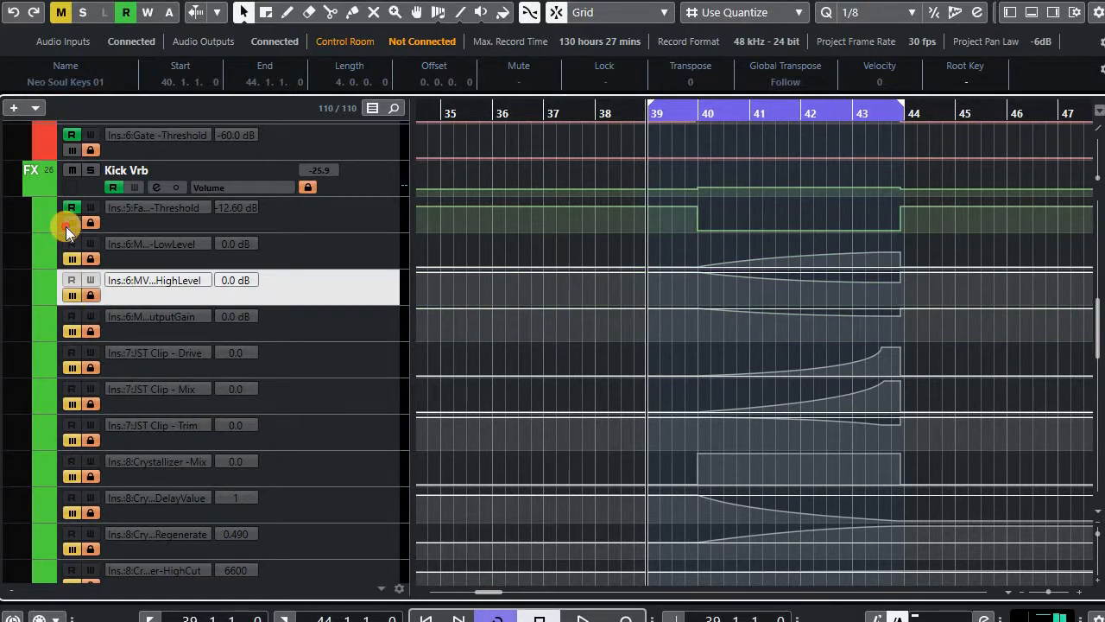
pyautogui.click(67, 225)
# Mute the Kick BUs Gate threshold automation and the insert 5 wet mix, dry mix, amount and overdrive automation
pyautogui.scroll(5, 264, 430)
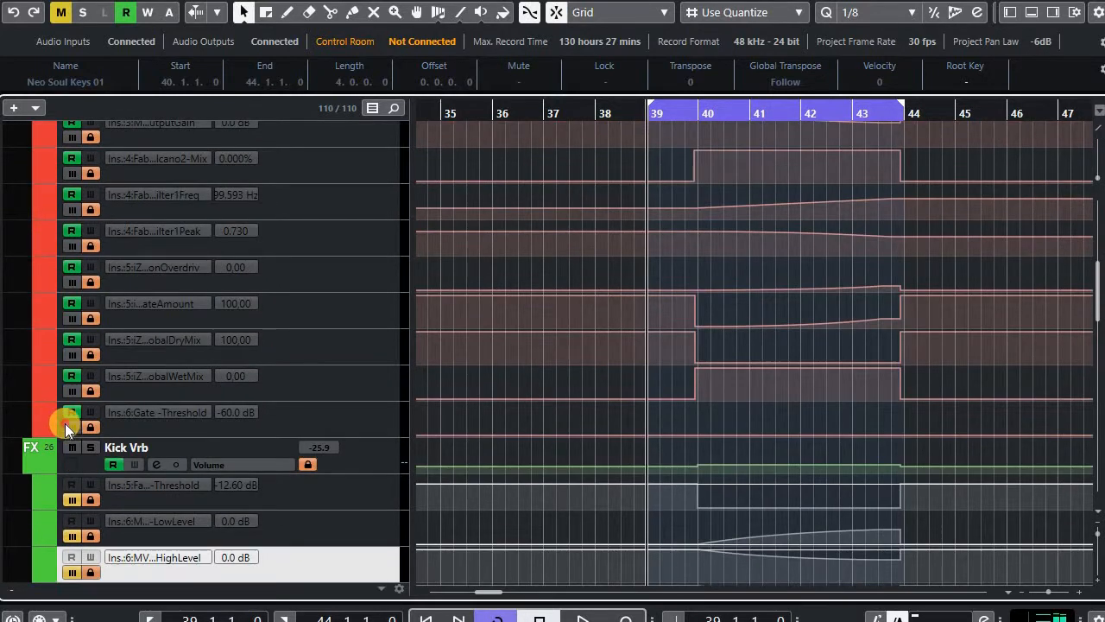
pyautogui.click(65, 423)
pyautogui.click(70, 385)
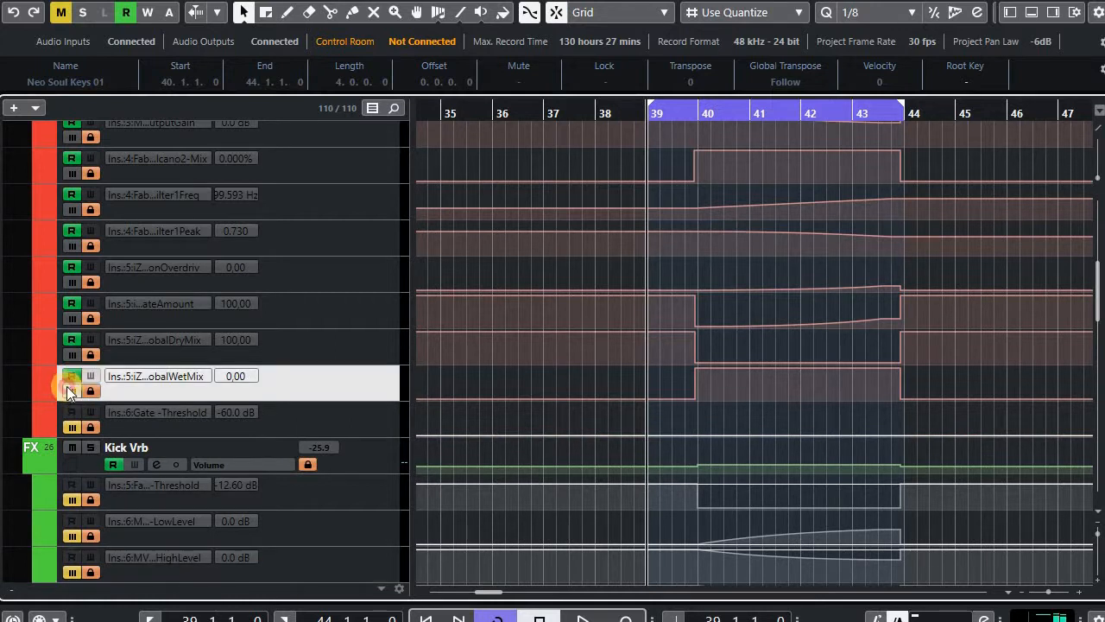
pyautogui.click(67, 352)
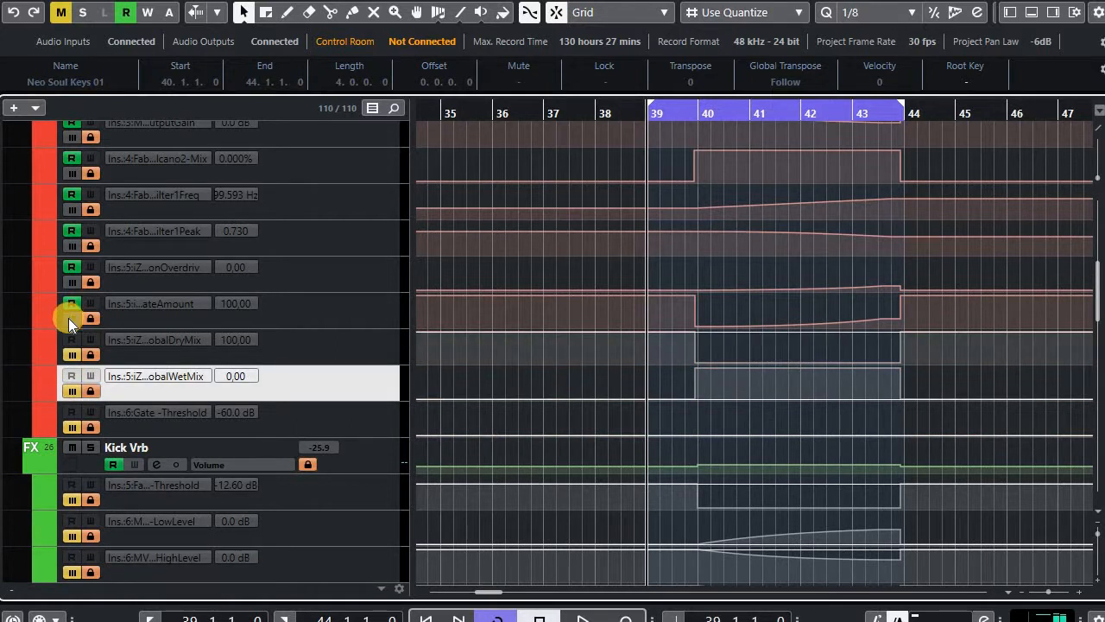
pyautogui.click(70, 318)
pyautogui.click(64, 281)
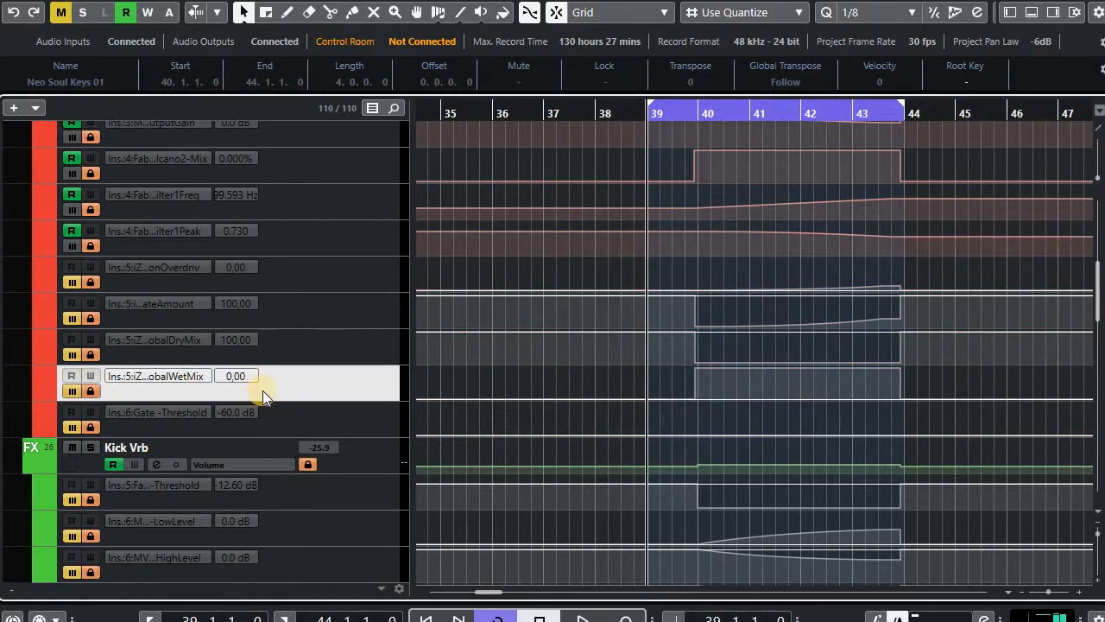
# Mute the Kick BUs Volcano 2 filter 1 peak, filter 1 frequency and mix automation
pyautogui.scroll(3, 58, 426)
pyautogui.click(73, 430)
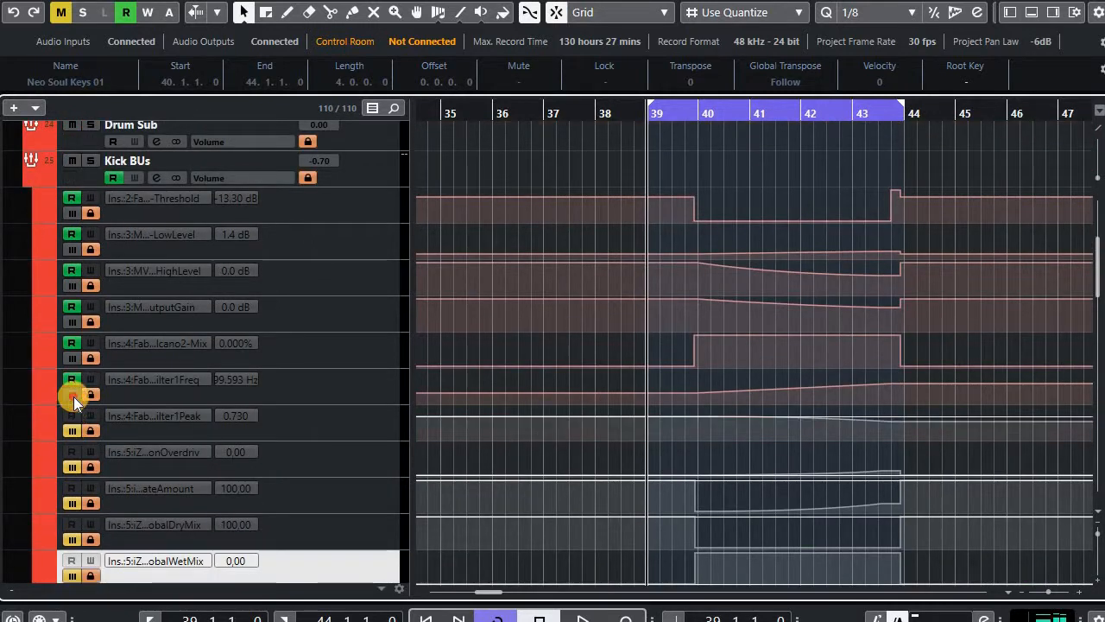
pyautogui.click(74, 395)
pyautogui.click(74, 358)
# Mute the Kick BUs insert 3 output gain, high level and low level automation, plus the insert 2 threshold
pyautogui.click(70, 321)
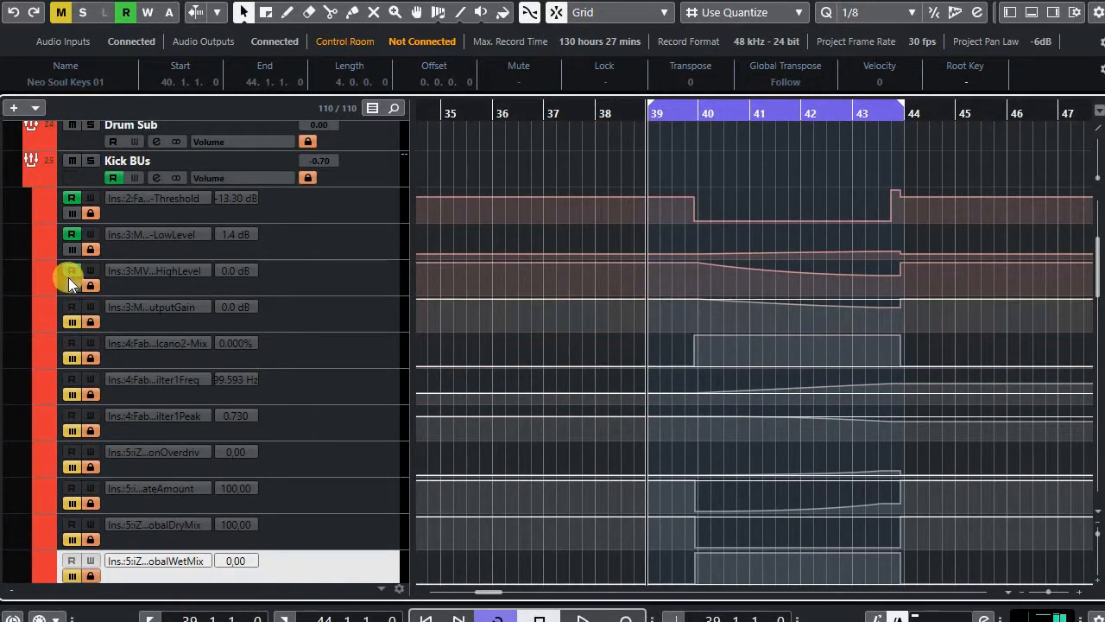
pyautogui.click(70, 284)
pyautogui.click(70, 248)
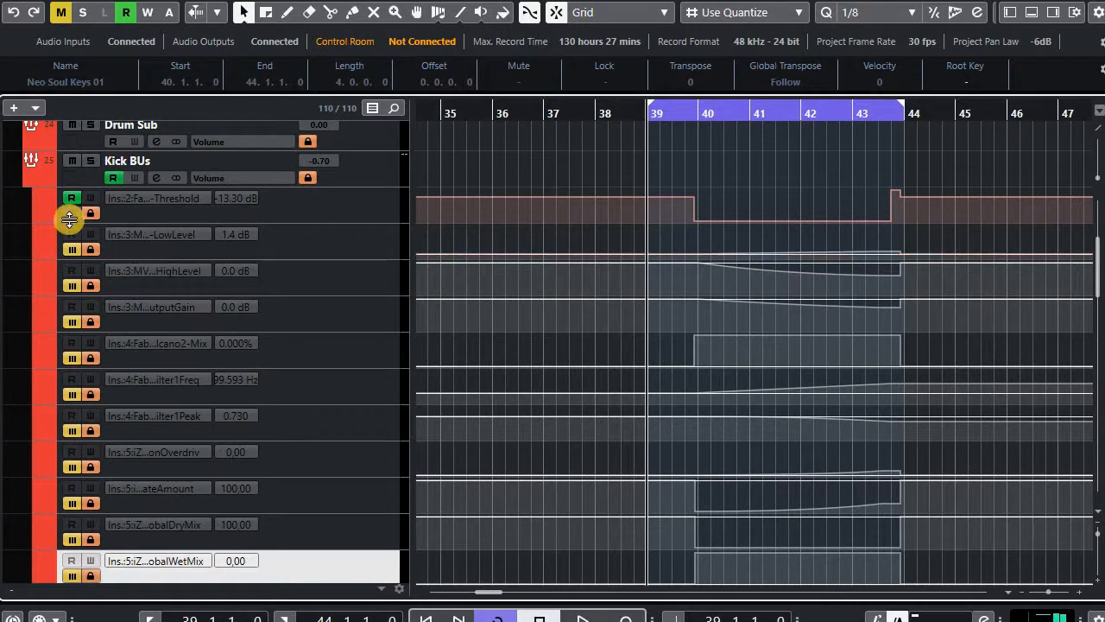
# Mute the 01.PR Kick_01 send level and 03.Warehouse Kick_01 frequency automation, and play the loop without the effect automation
pyautogui.scroll(-3, 337, 434)
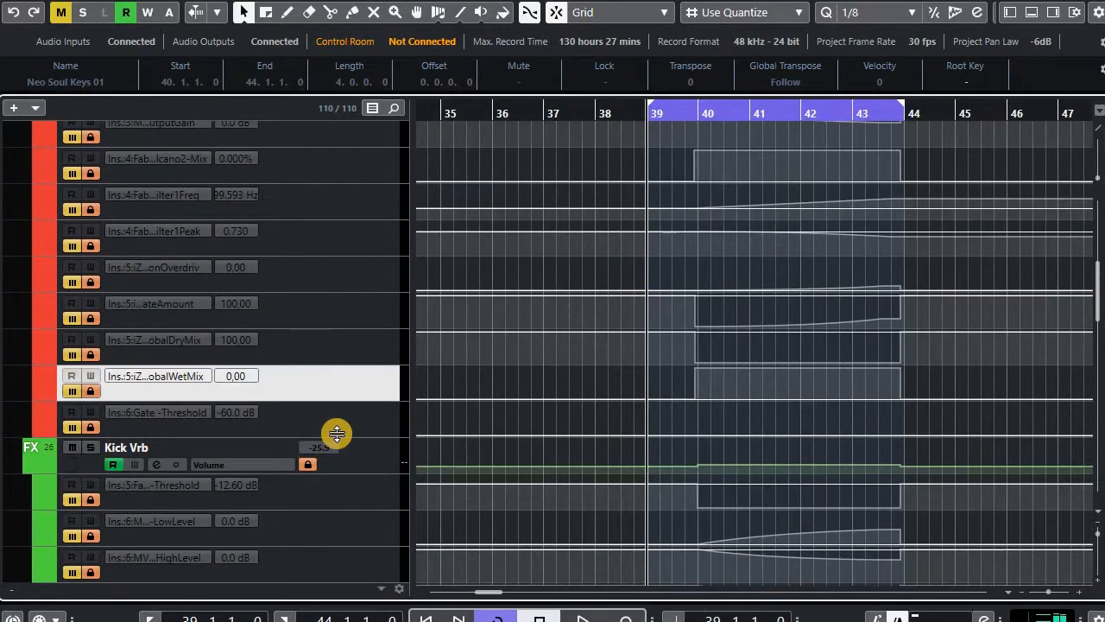
pyautogui.scroll(-1, 336, 433)
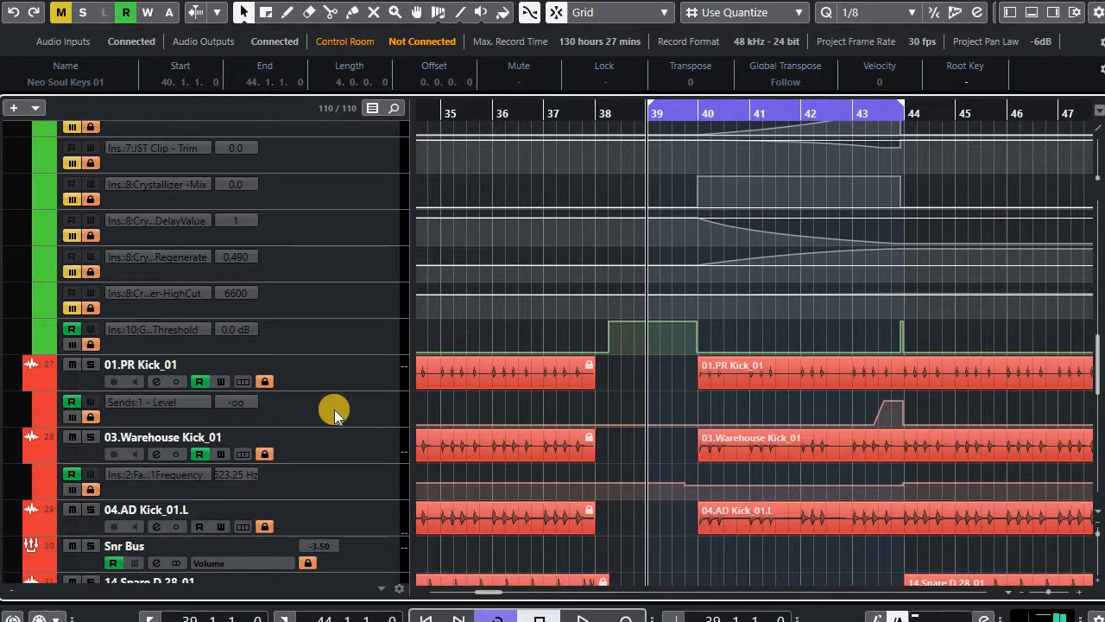
pyautogui.scroll(3, 669, 264)
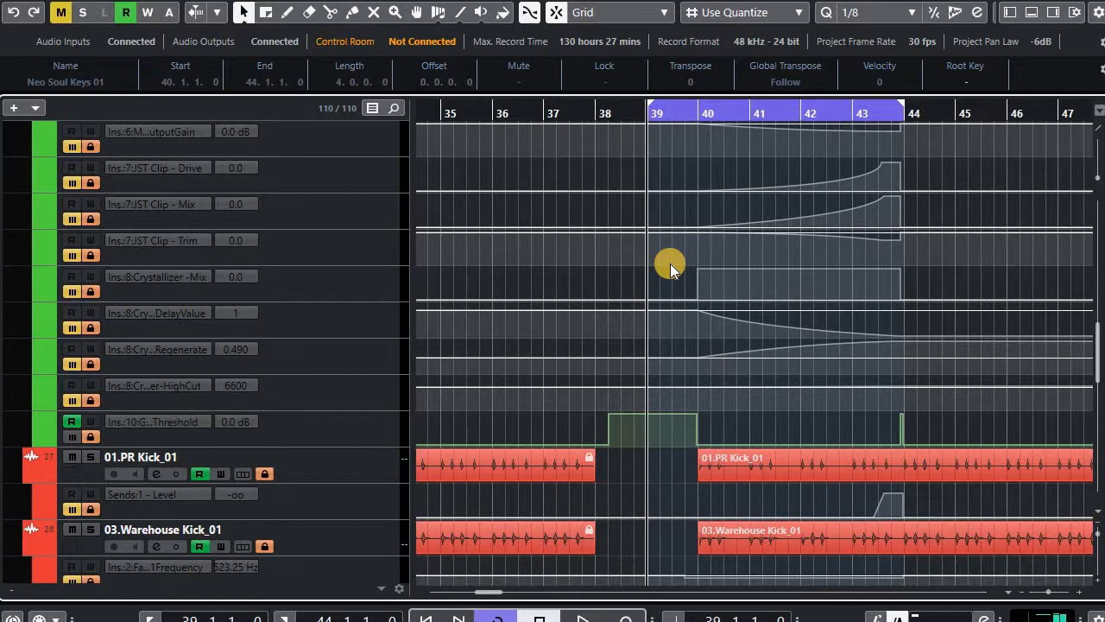
pyautogui.press('space')
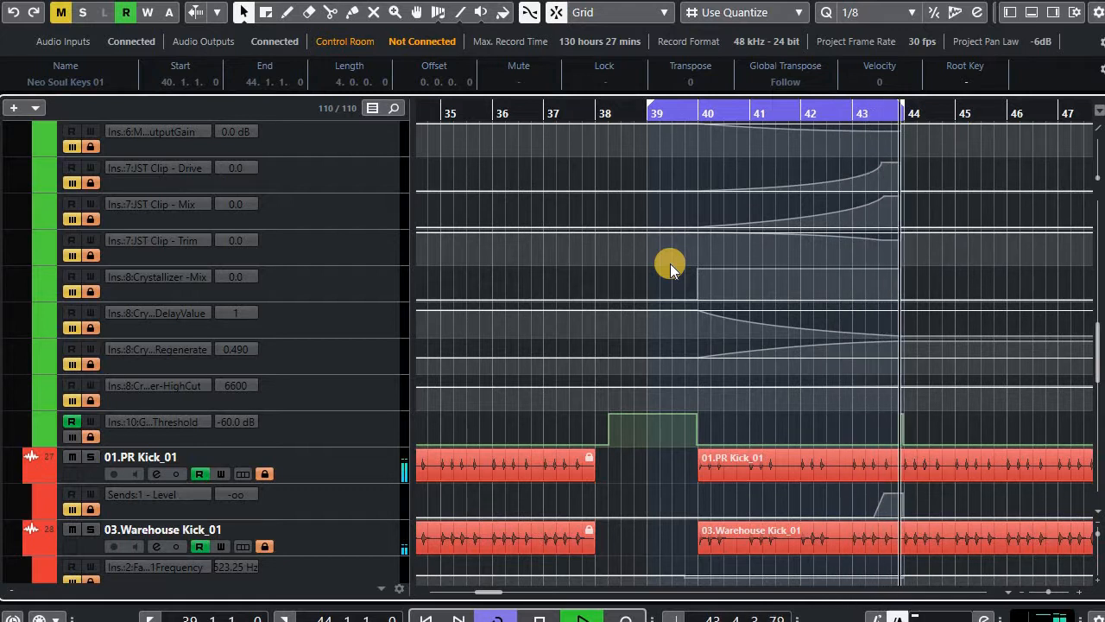
pyautogui.press('space')
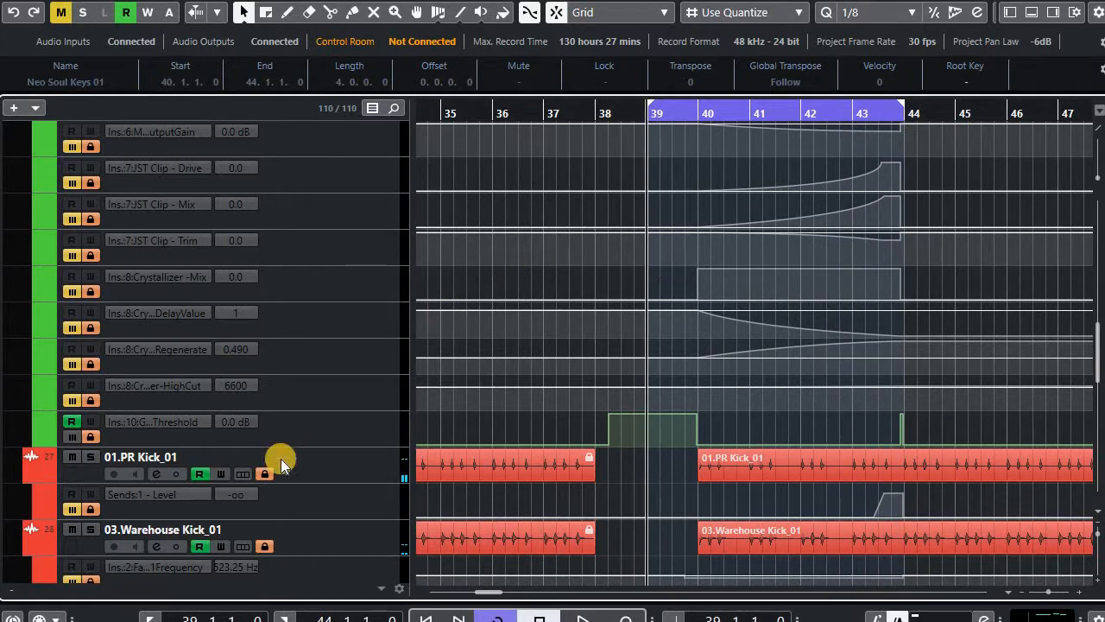
# Unmute the kick tracks' send level and frequency automation and Kick Vrb's Crystallizer high cut, regenerate, delay value and mix automation
pyautogui.scroll(-5, 370, 436)
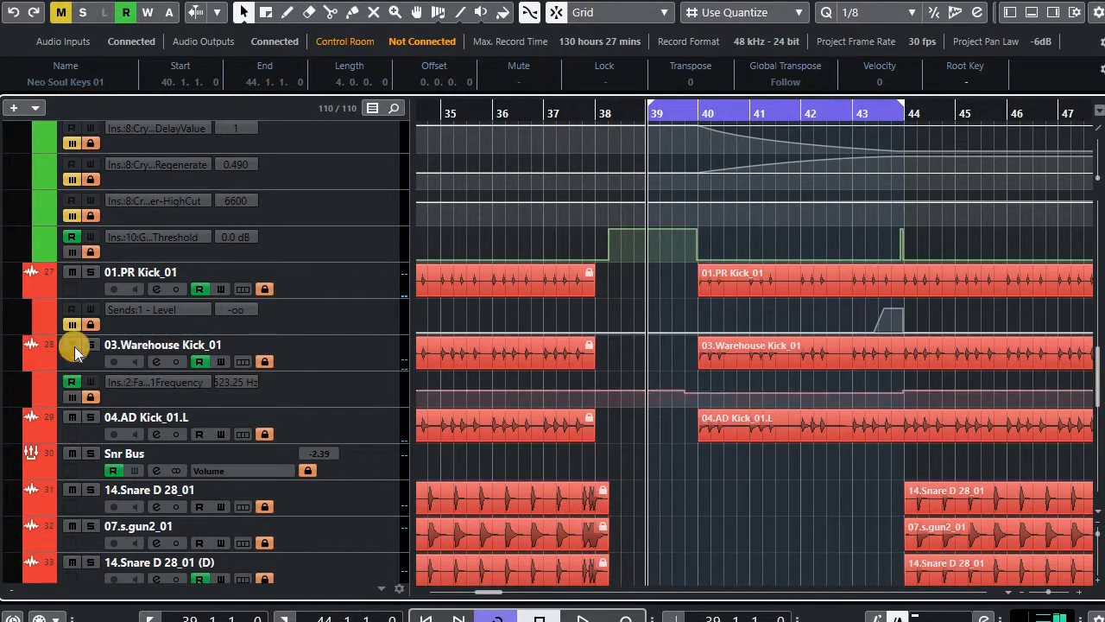
pyautogui.click(71, 309)
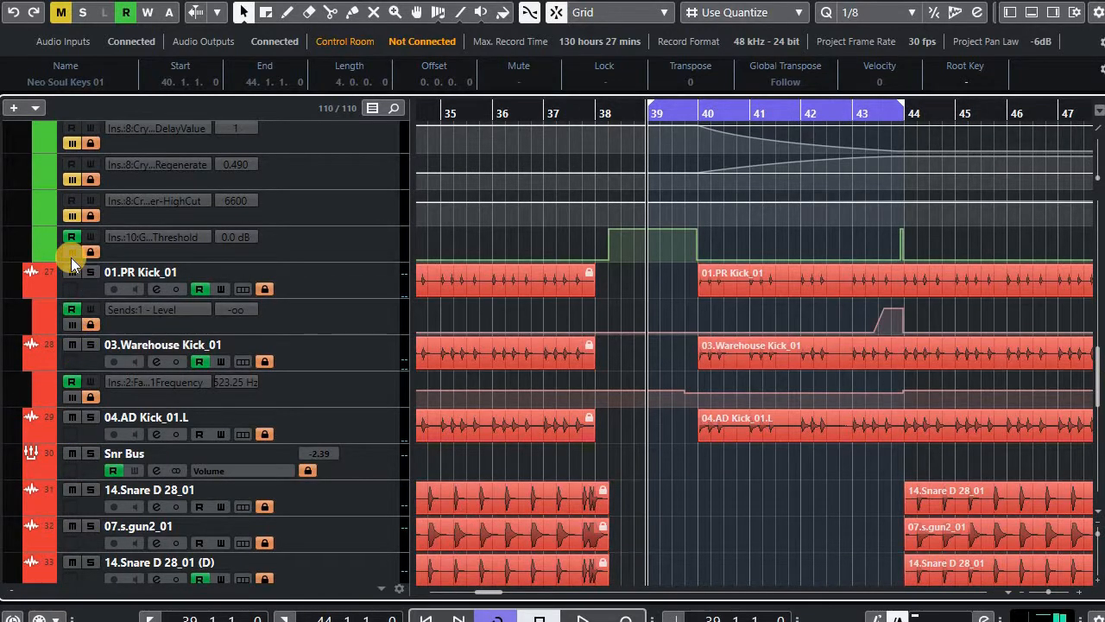
pyautogui.click(71, 201)
pyautogui.scroll(4, 81, 452)
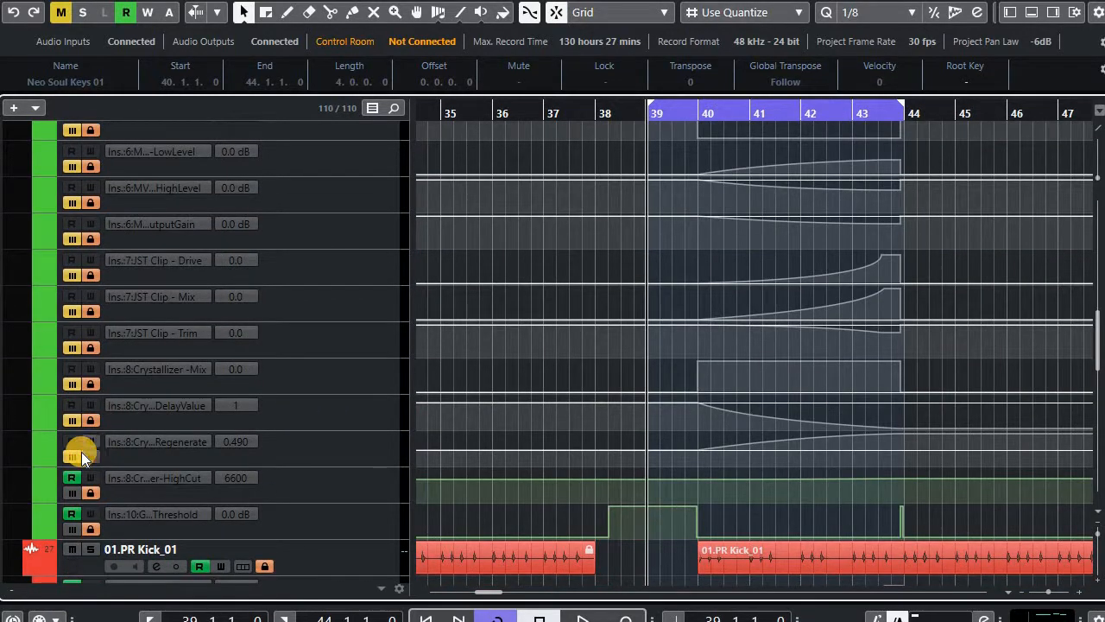
pyautogui.click(72, 445)
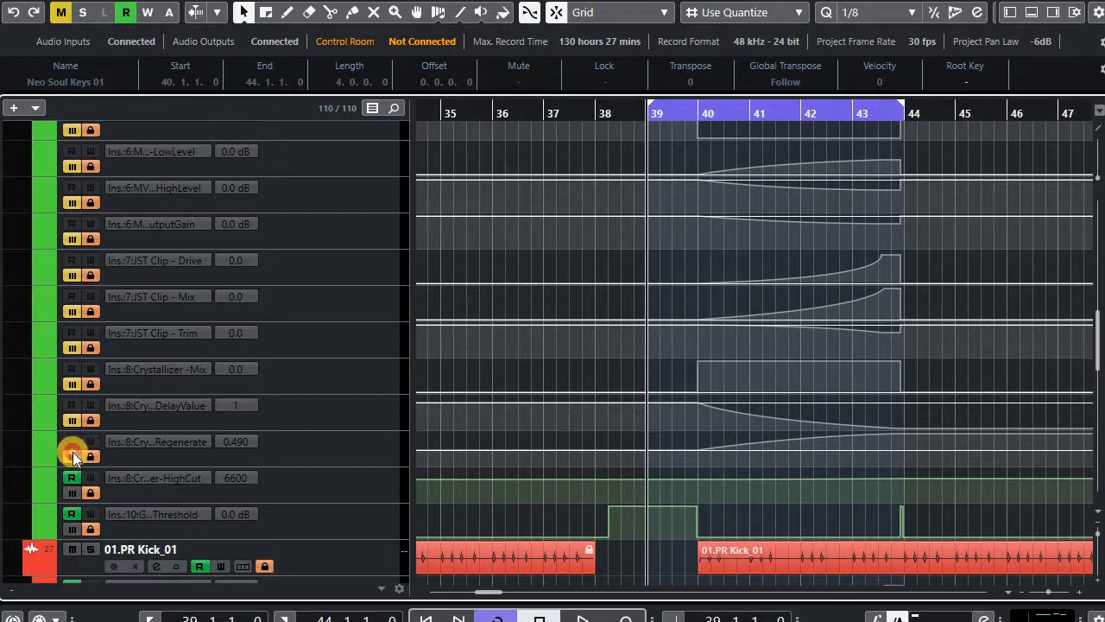
pyautogui.click(70, 406)
pyautogui.click(71, 369)
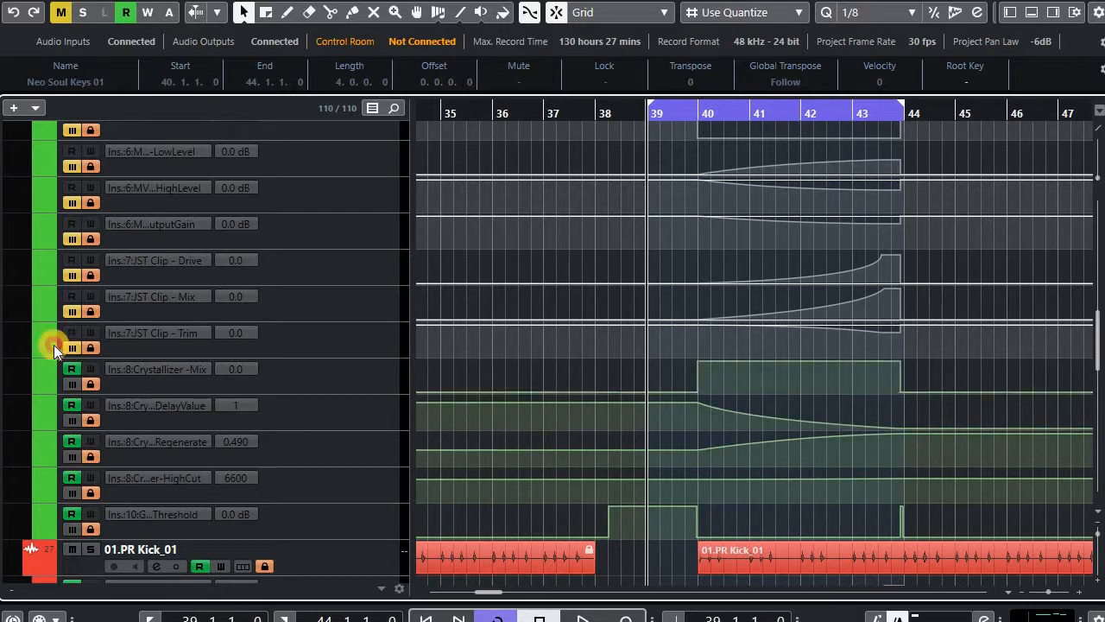
# Unmute the Kick Vrb channel's JST Clip trim, mix and drive automation
pyautogui.click(71, 333)
pyautogui.scroll(1, 69, 388)
pyautogui.click(73, 403)
pyautogui.click(72, 354)
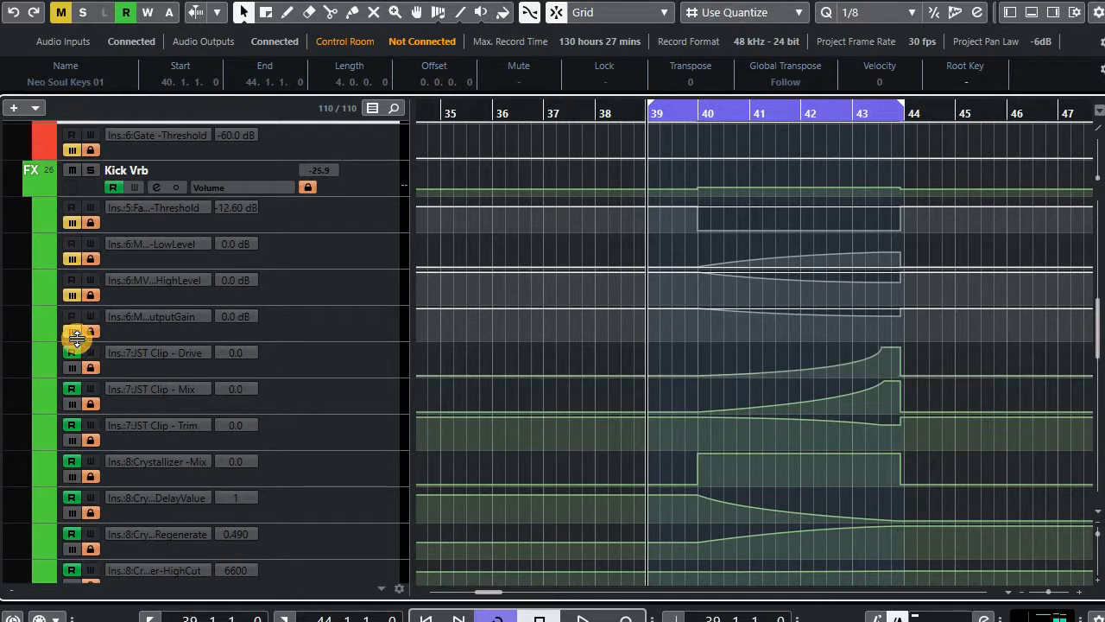
# Unmute the Kick Vrb channel's insert 6 output gain, high level and low level automation and its insert 5 threshold automation
pyautogui.click(69, 333)
pyautogui.click(70, 316)
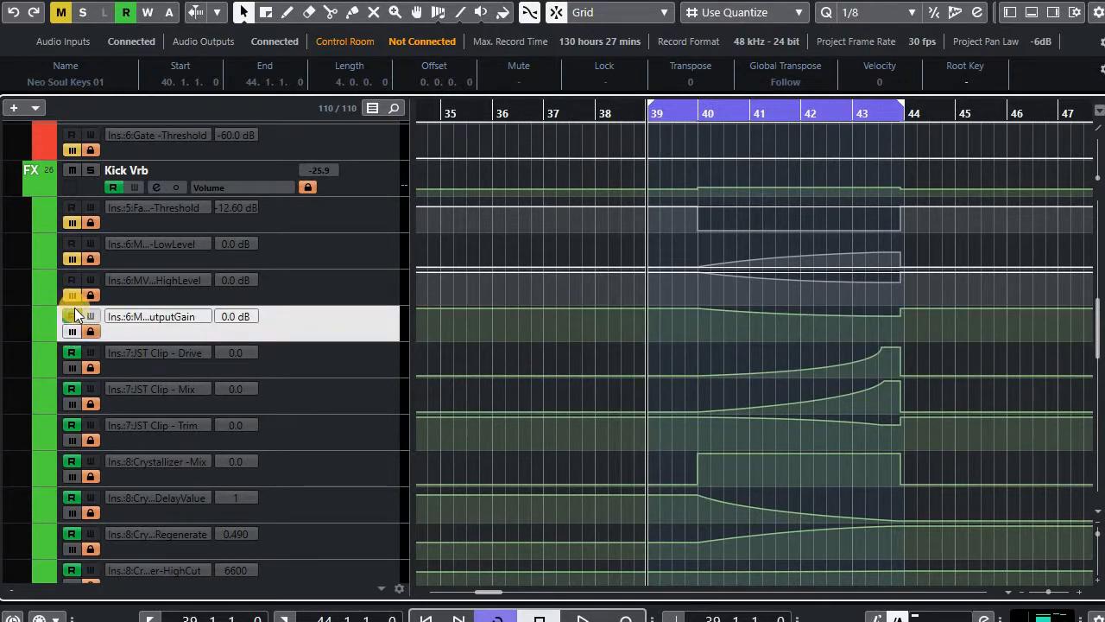
pyautogui.click(72, 279)
pyautogui.click(72, 244)
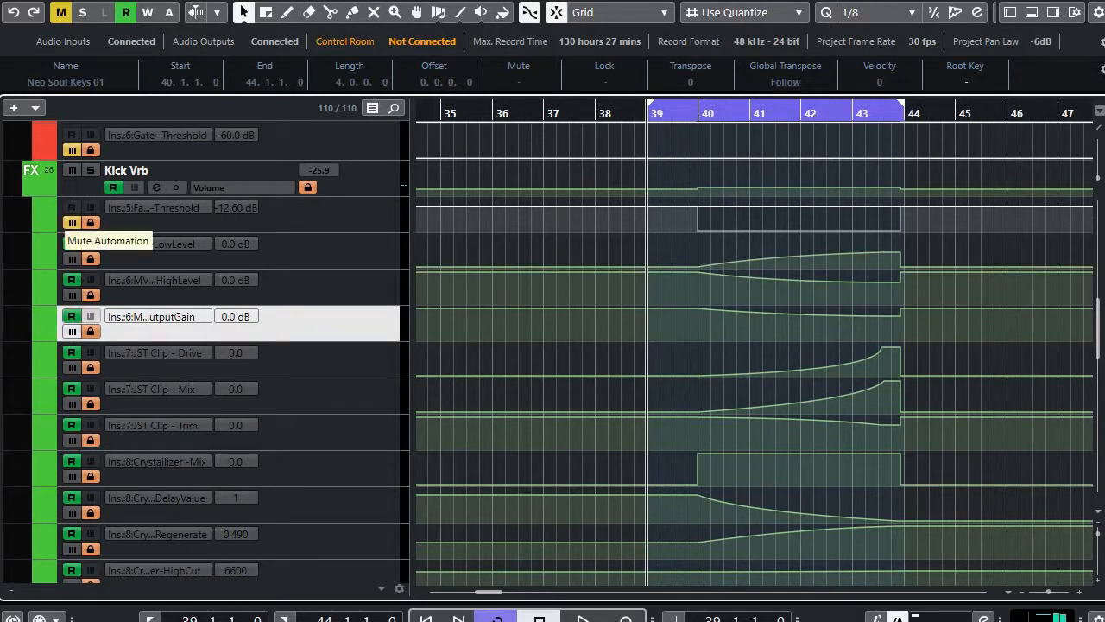
pyautogui.click(72, 207)
# Unmute the Kick BUs Gate threshold automation and the insert 5 wet mix, dry mix, amount and overdrive automation
pyautogui.scroll(5, 43, 319)
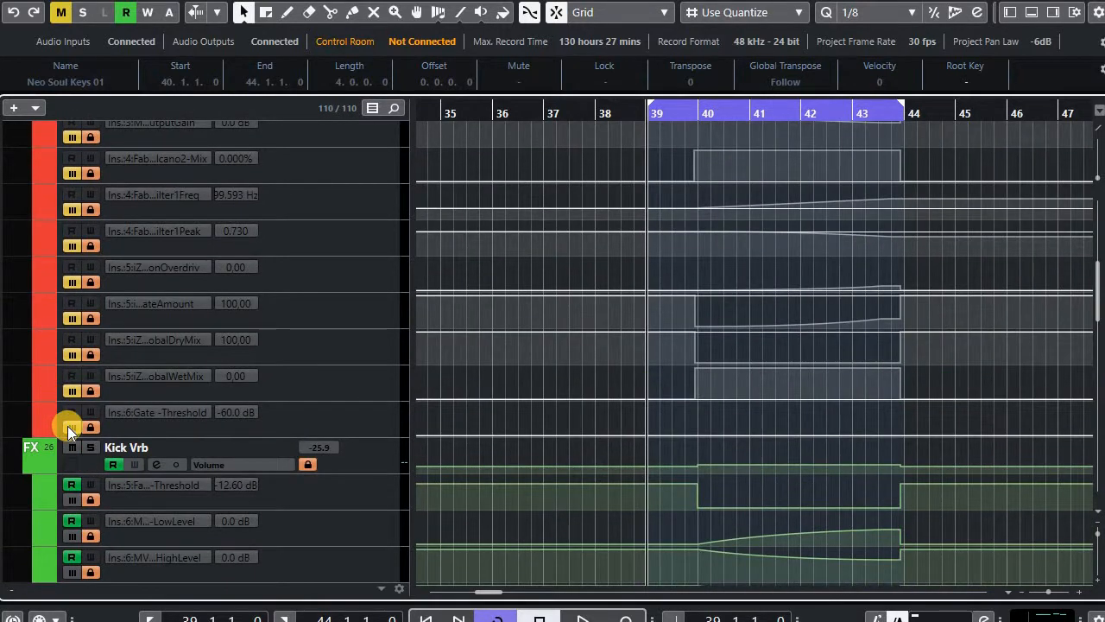
pyautogui.click(71, 412)
pyautogui.click(70, 375)
pyautogui.click(72, 339)
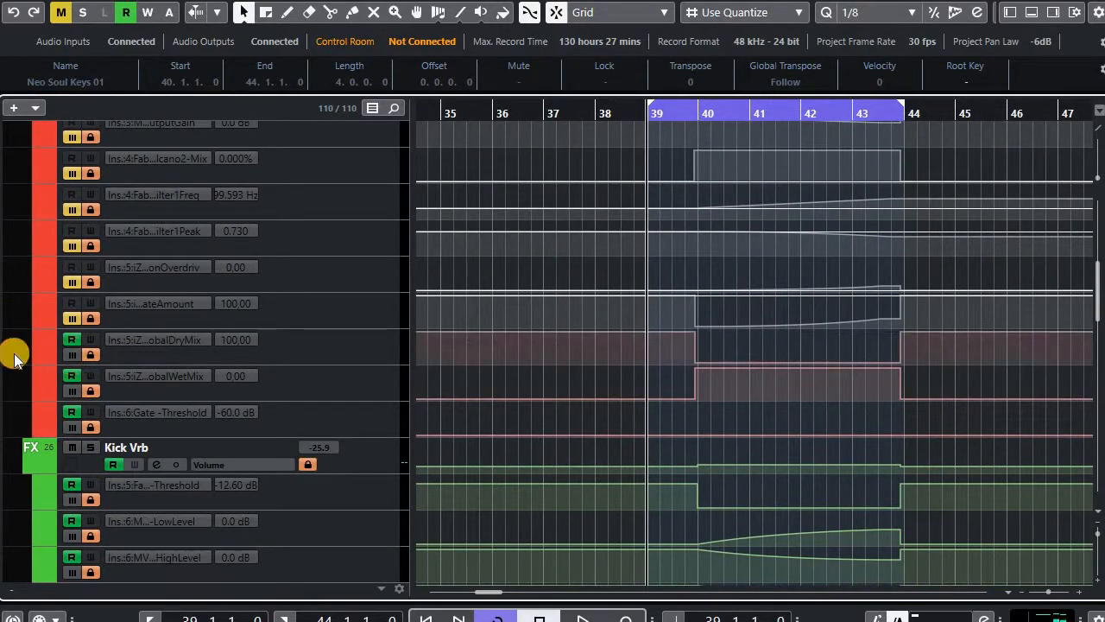
pyautogui.scroll(3, 40, 368)
pyautogui.click(71, 487)
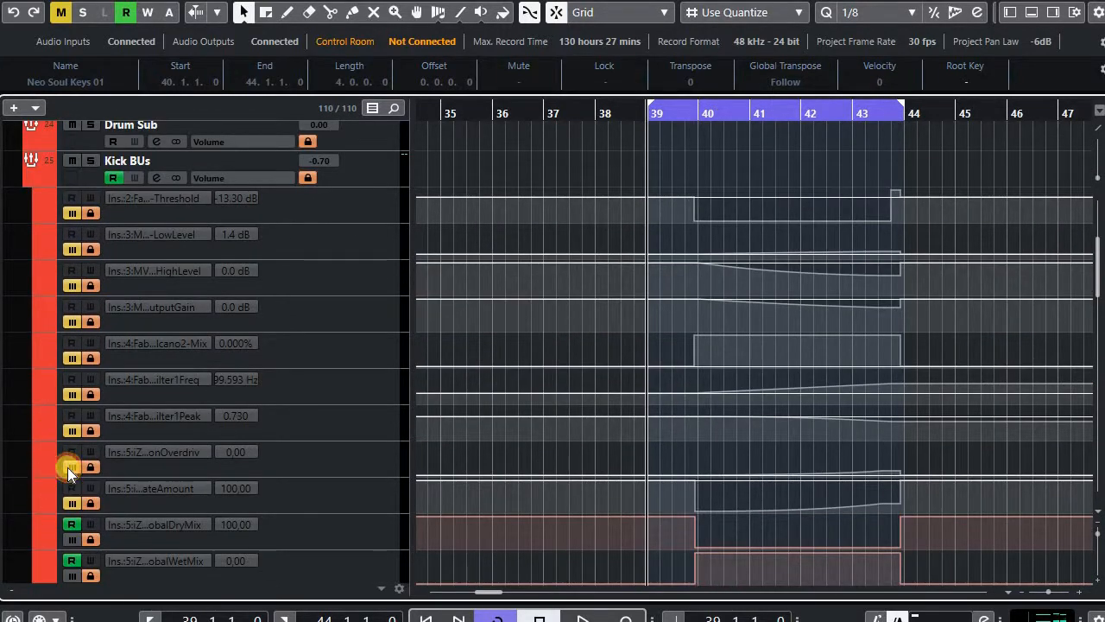
pyautogui.click(71, 452)
# Unmute the Kick BUs Volcano 2 filter 1 peak, filter 1 frequency and mix automation
pyautogui.click(70, 415)
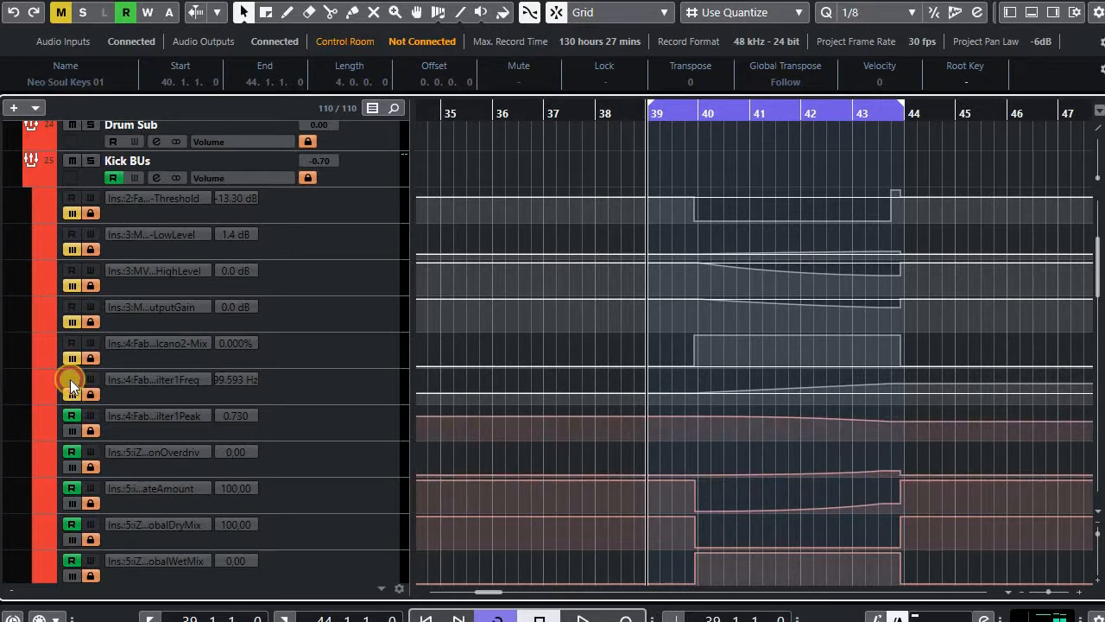
pyautogui.click(71, 379)
pyautogui.click(70, 343)
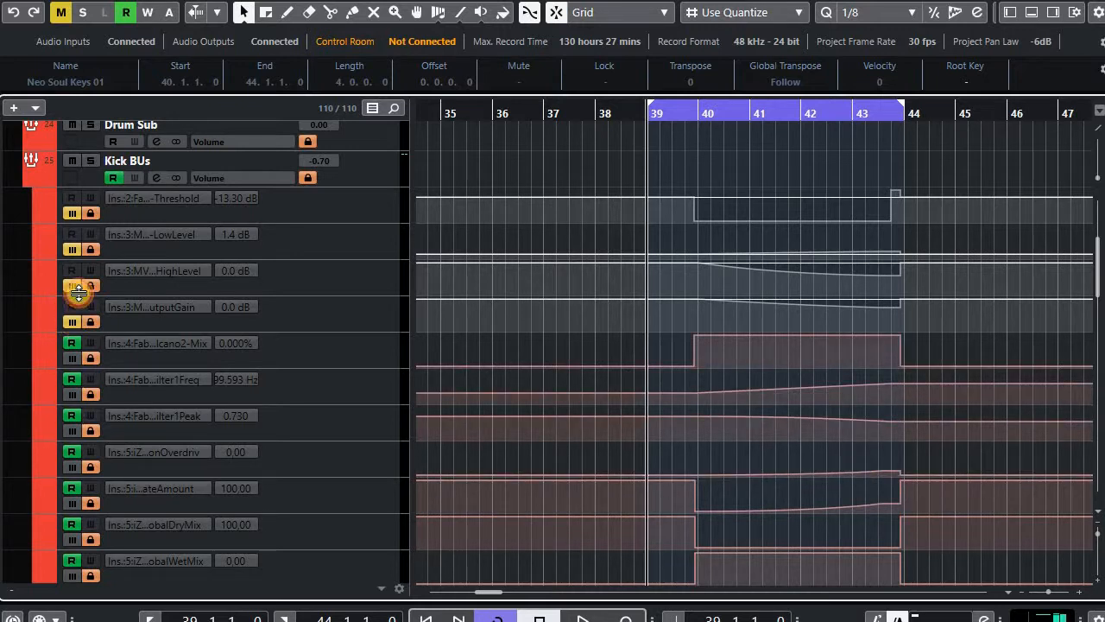
# Unmute the Kick BUs insert 3 output gain, high level and low level automation and the insert 2 threshold automation
pyautogui.click(70, 307)
pyautogui.click(70, 270)
pyautogui.click(70, 232)
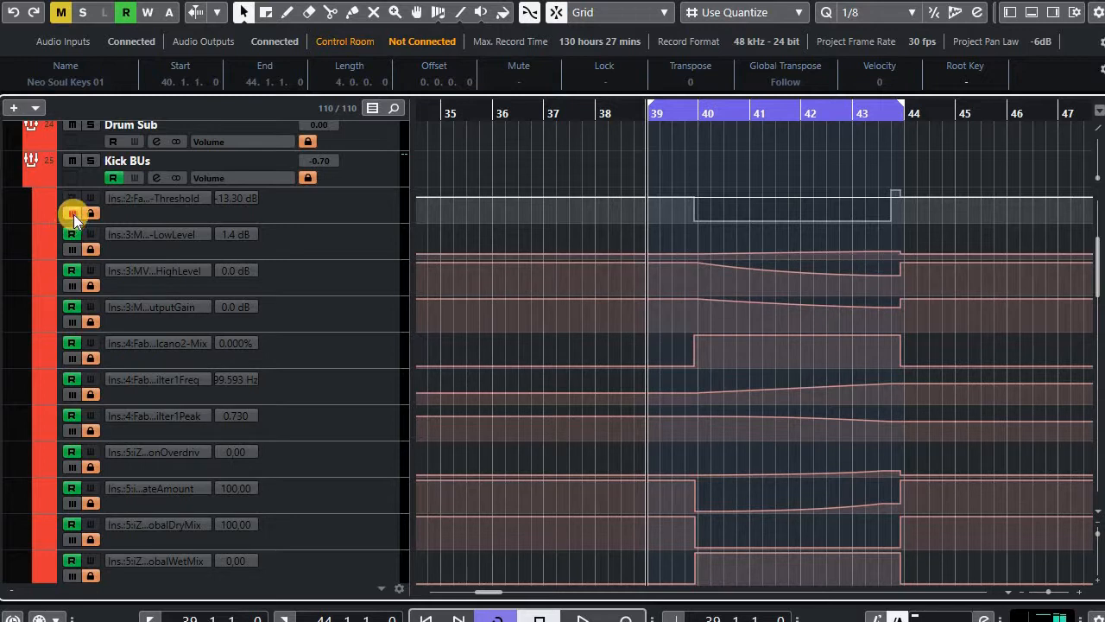
pyautogui.click(72, 200)
# Play the bar 39–44 loop with all kick automation re-enabled, and stop playback
pyautogui.scroll(-8, 495, 423)
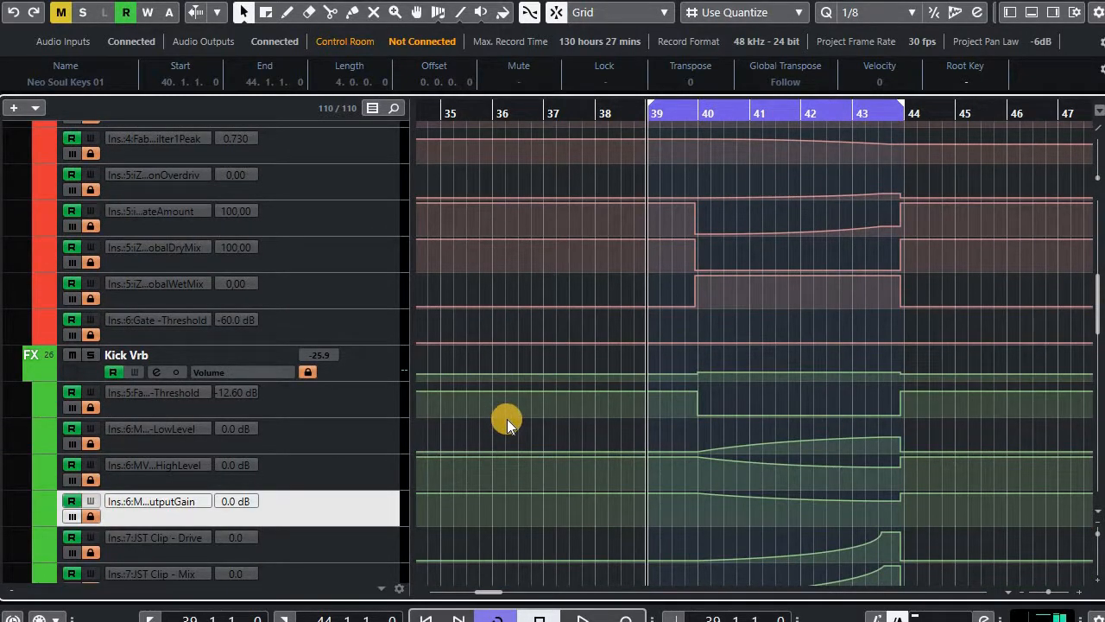
pyautogui.press('space')
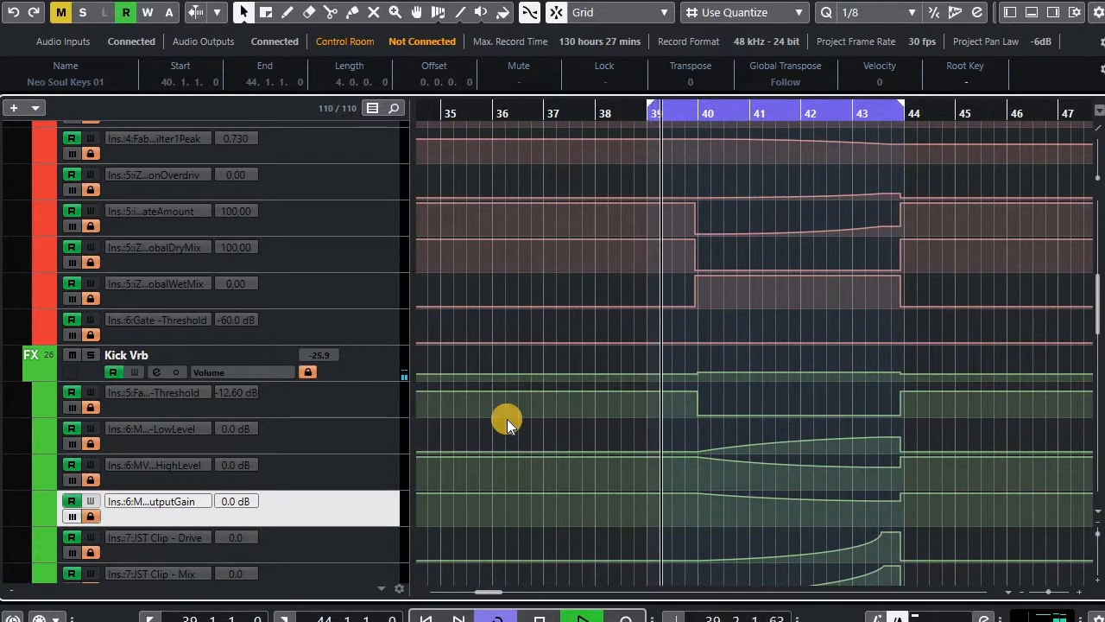
pyautogui.press('space')
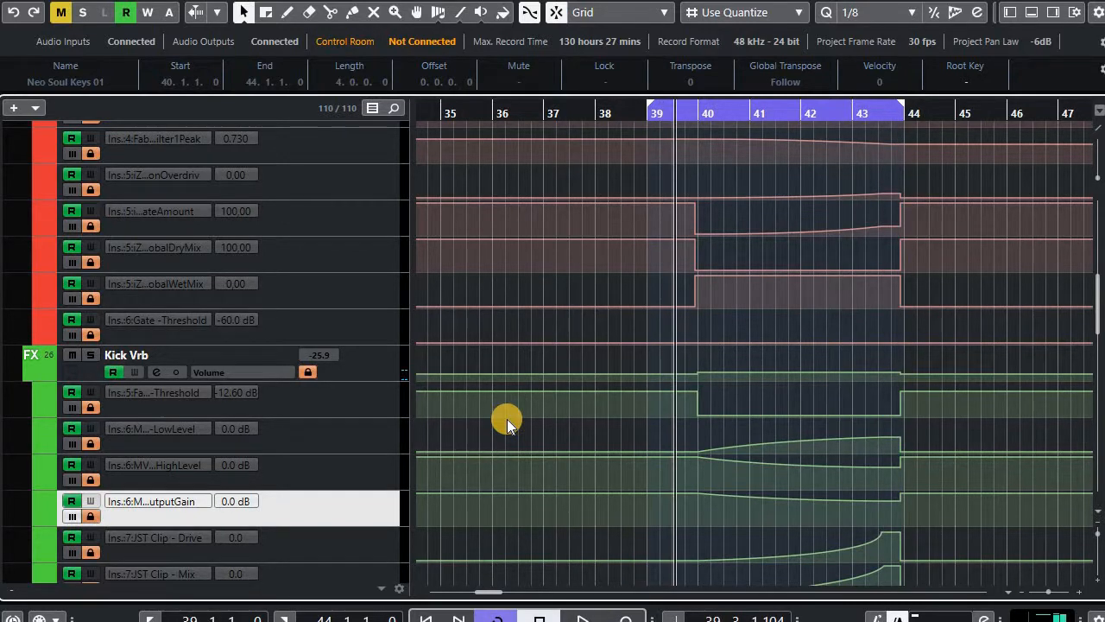